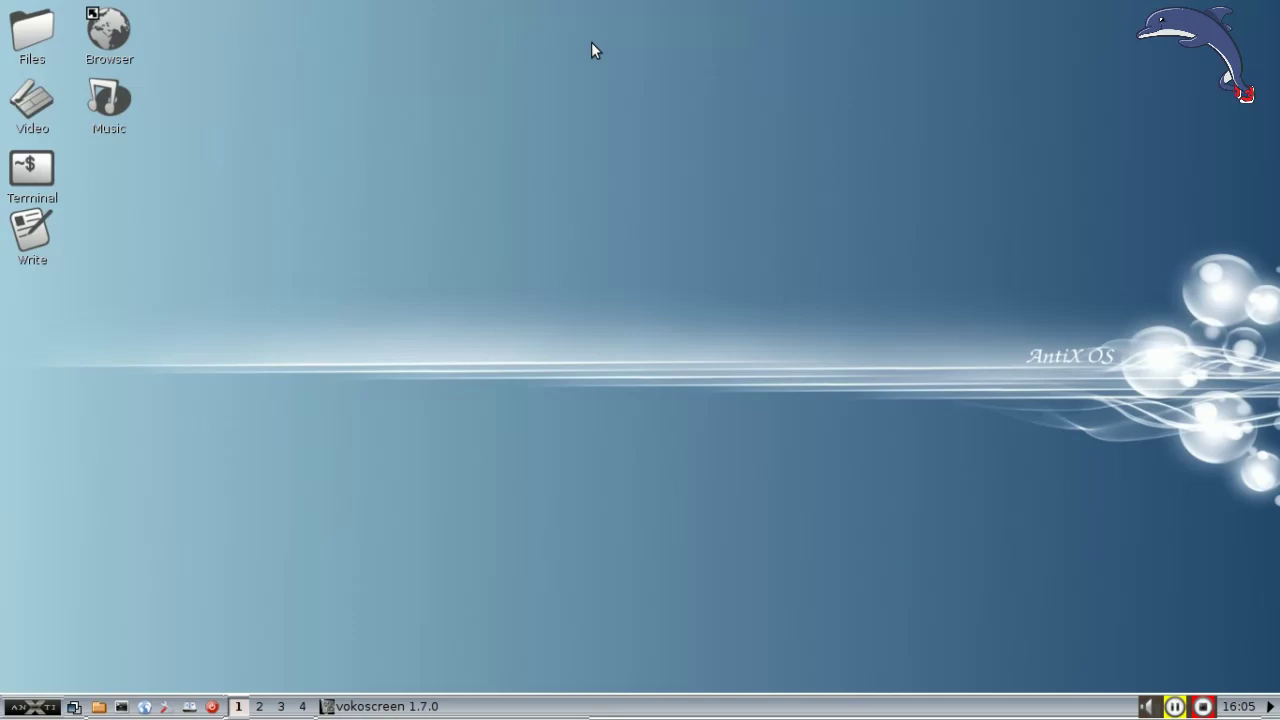
Step: Browse from the home folder up to the root and into /media to see the partitions, then close it
{"action": "left_click", "coordinate": [33, 36]}
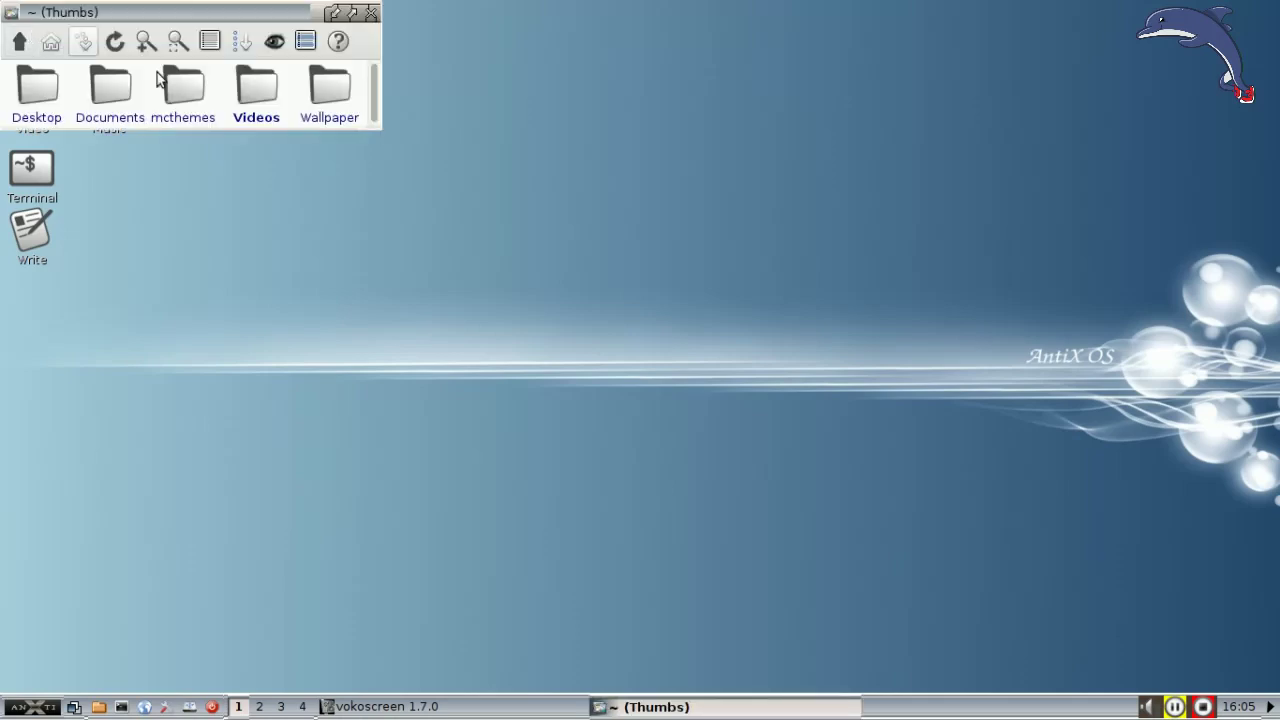
{"action": "left_click", "coordinate": [17, 41]}
{"action": "left_click", "coordinate": [15, 41]}
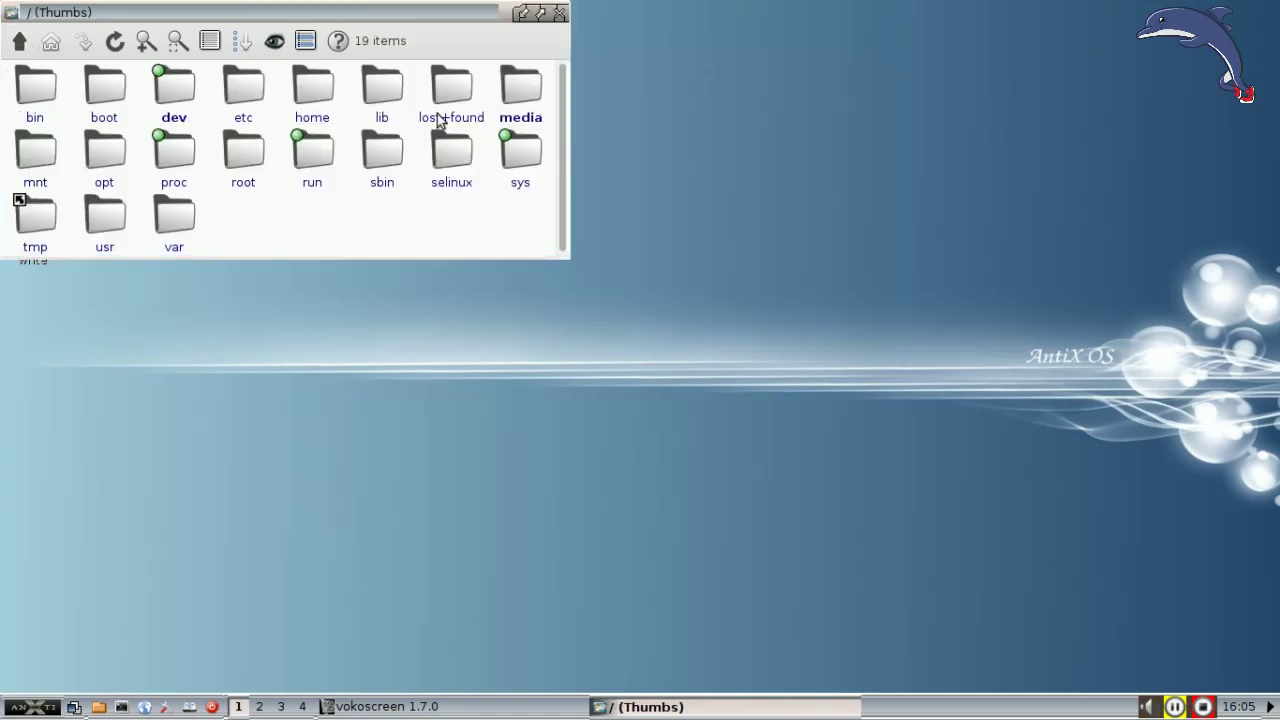
{"action": "left_click", "coordinate": [512, 88]}
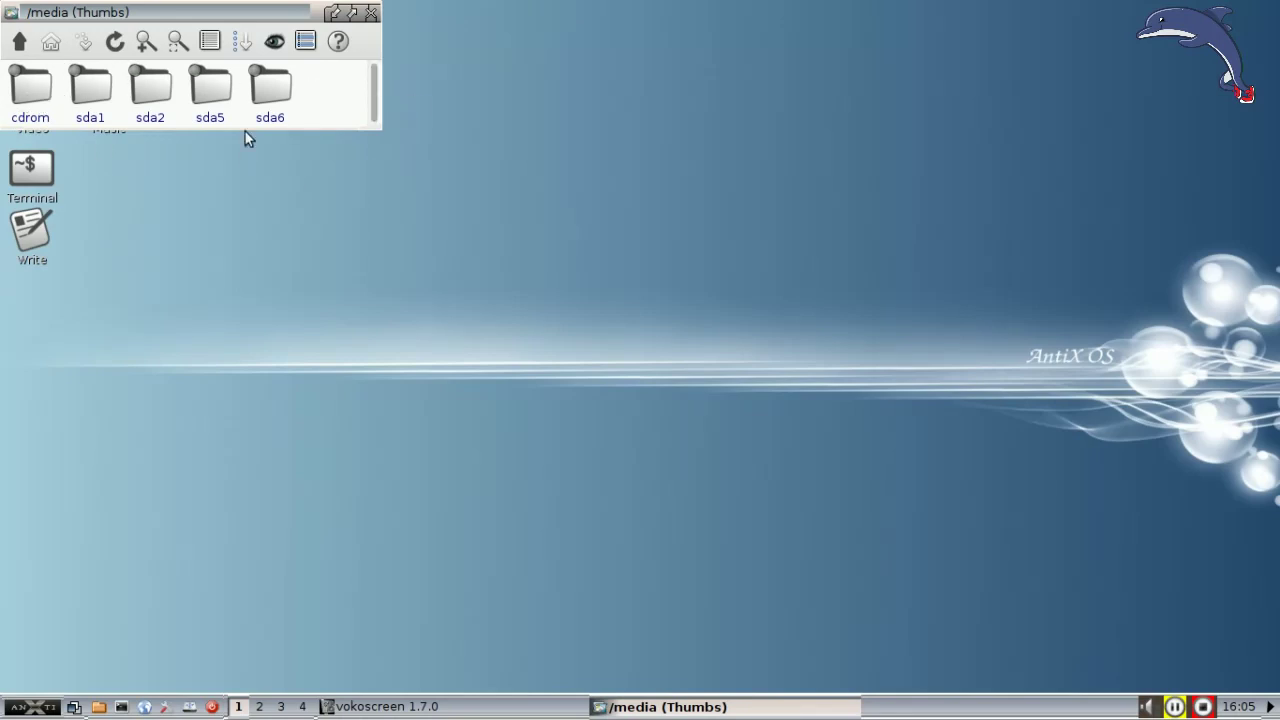
{"action": "left_click", "coordinate": [371, 13]}
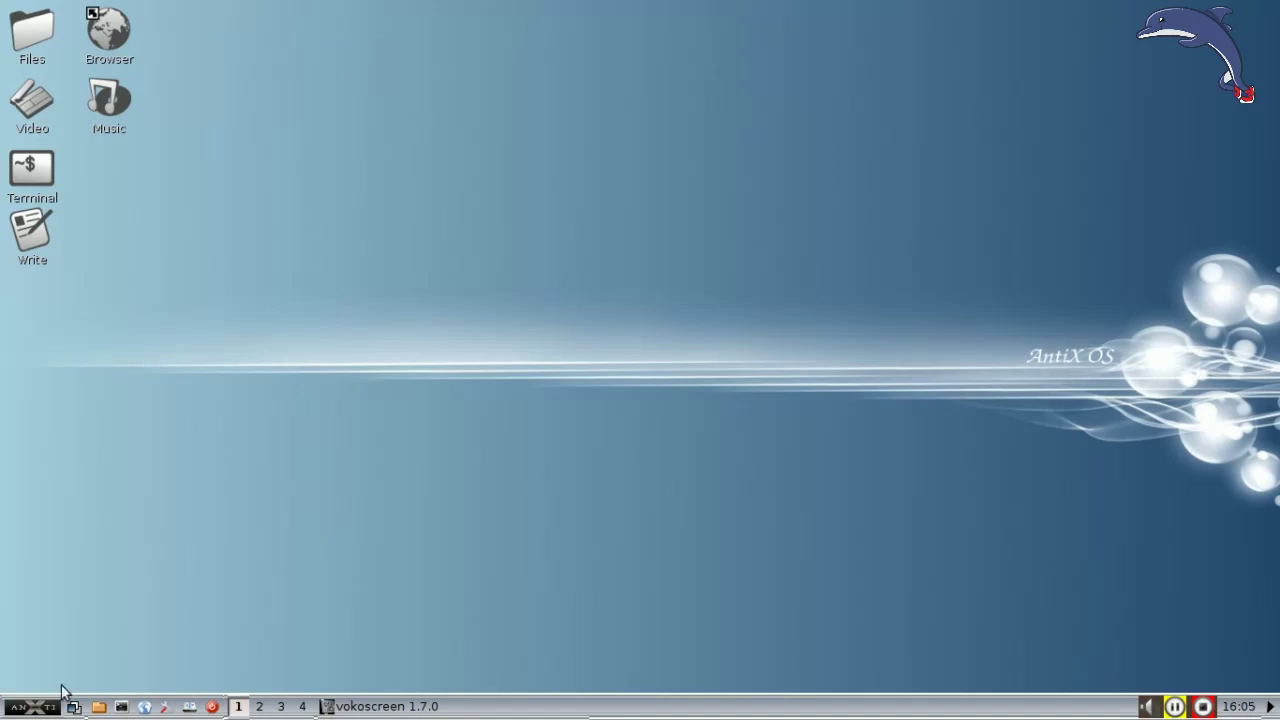
Step: Turn off the ROX pinboard icons and turn on the SpaceFM desktop from Desktop > Settings
{"action": "left_click", "coordinate": [46, 710]}
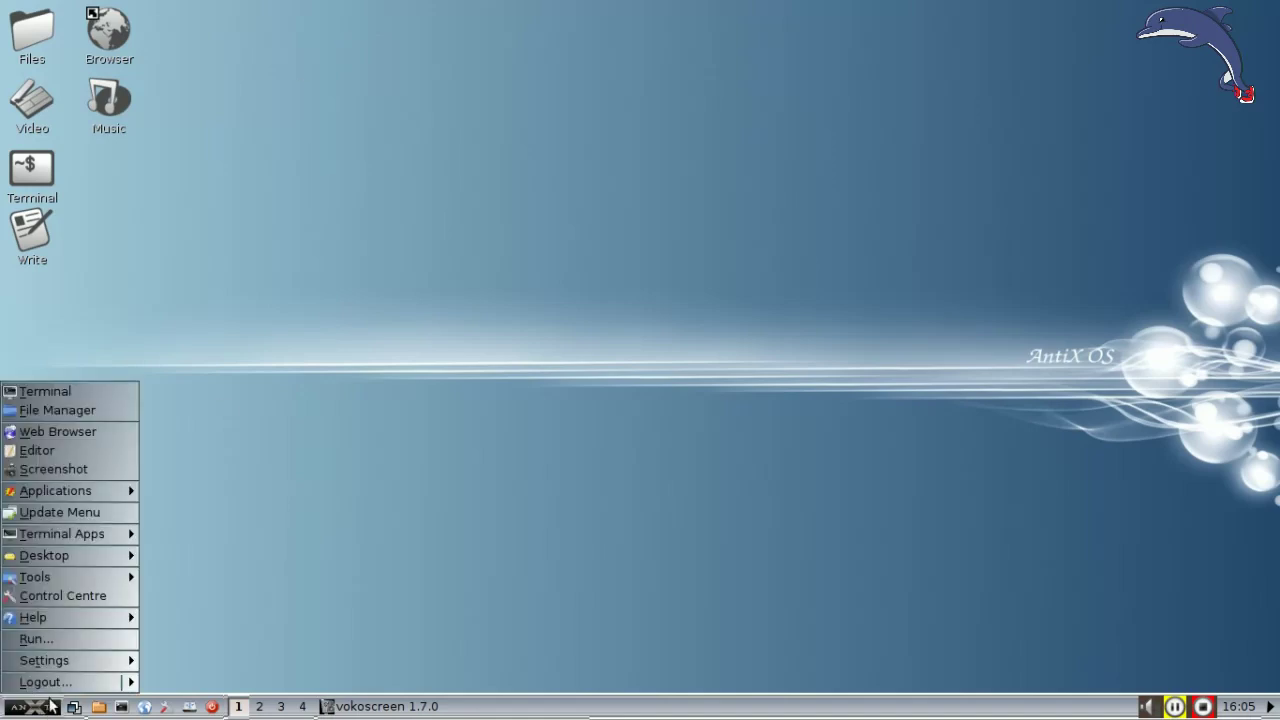
{"action": "mouse_move", "coordinate": [90, 574]}
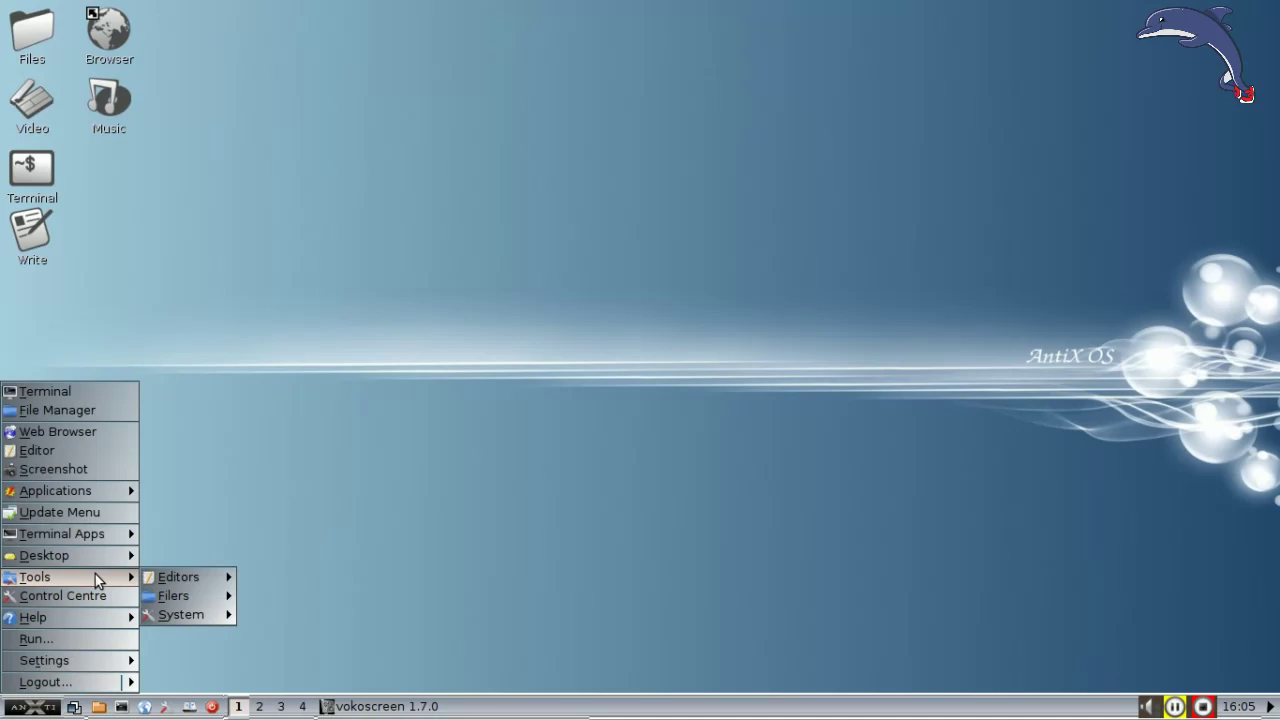
{"action": "mouse_move", "coordinate": [222, 556]}
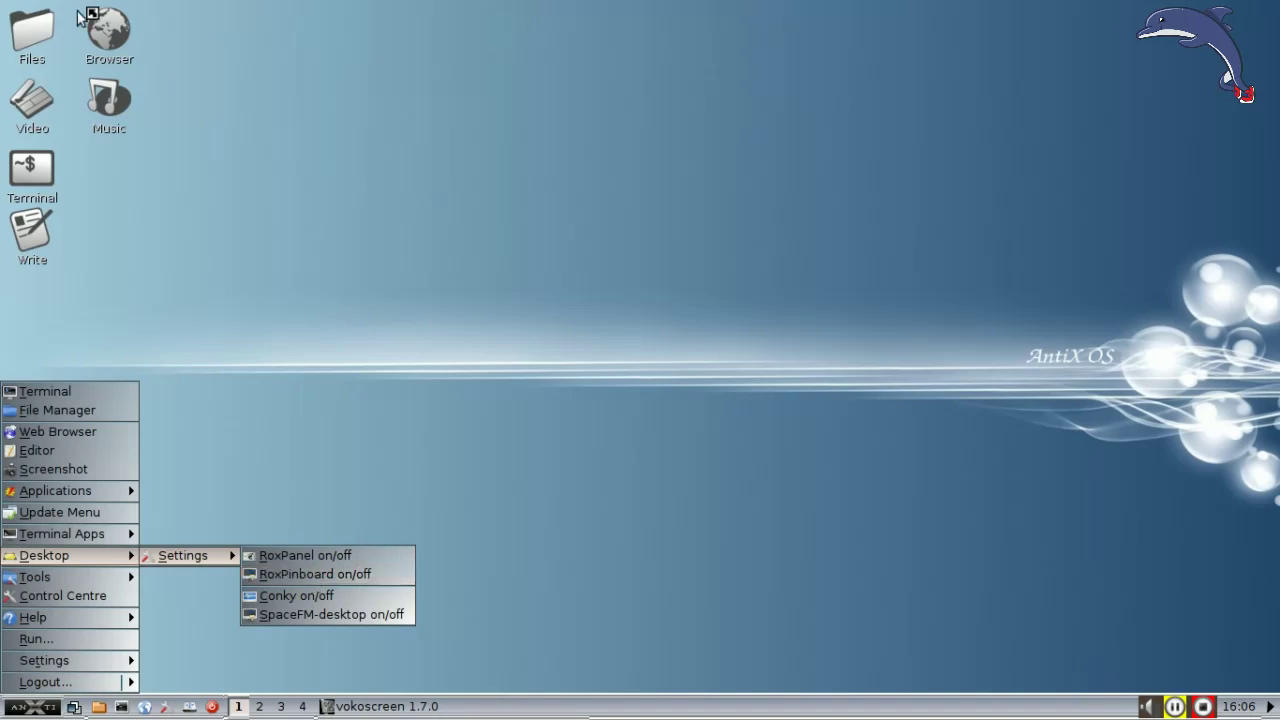
{"action": "left_click", "coordinate": [309, 574]}
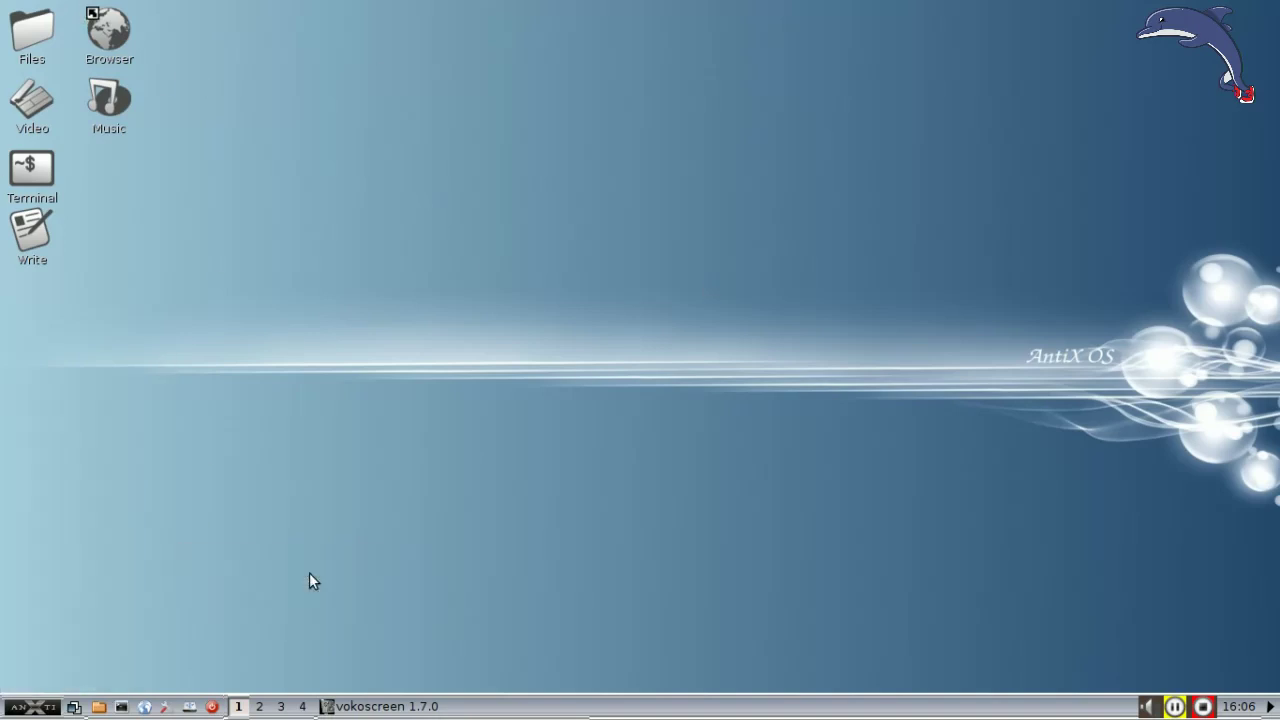
{"action": "left_click", "coordinate": [41, 709]}
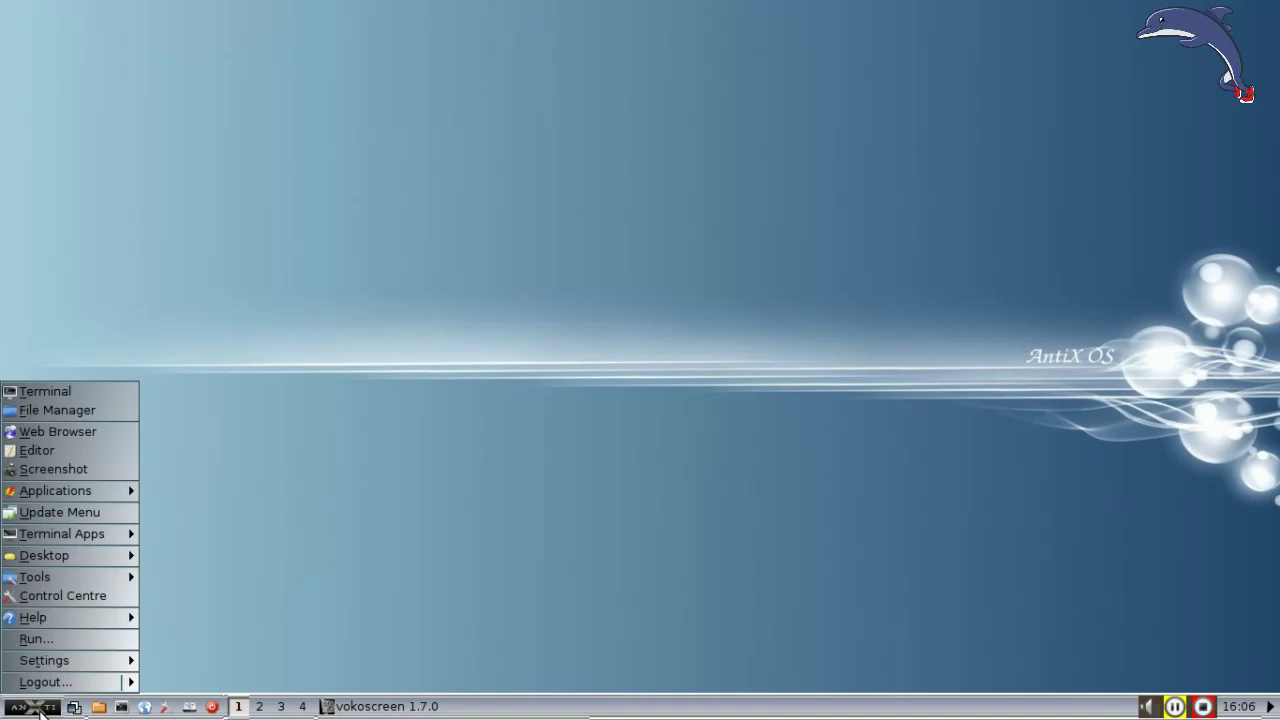
{"action": "mouse_move", "coordinate": [53, 552]}
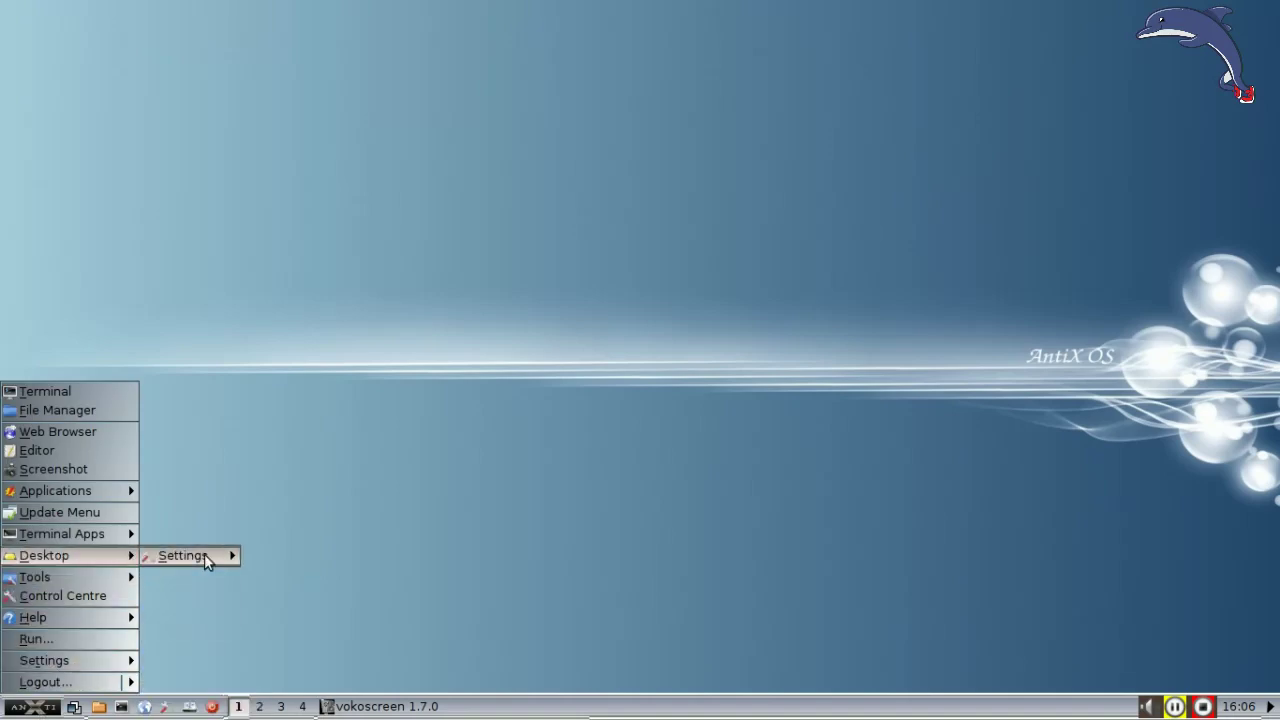
{"action": "left_click", "coordinate": [325, 611]}
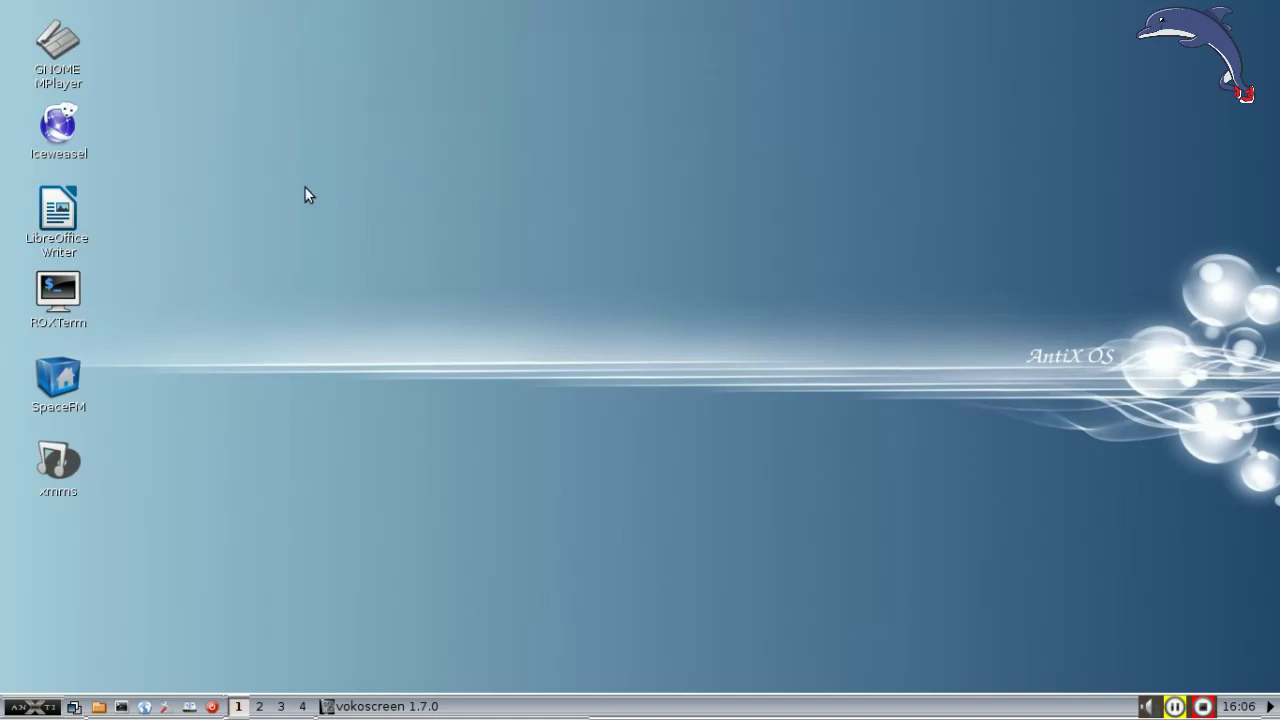
{"action": "left_click", "coordinate": [99, 708]}
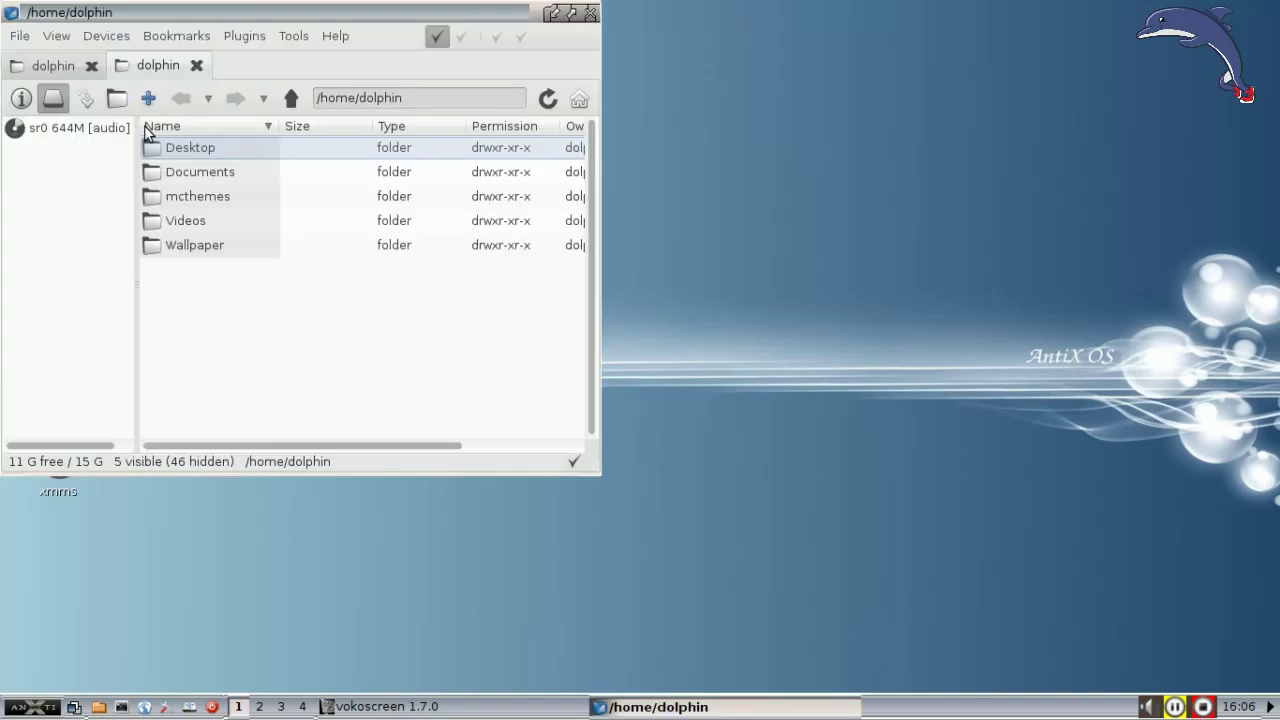
{"action": "left_click", "coordinate": [590, 12]}
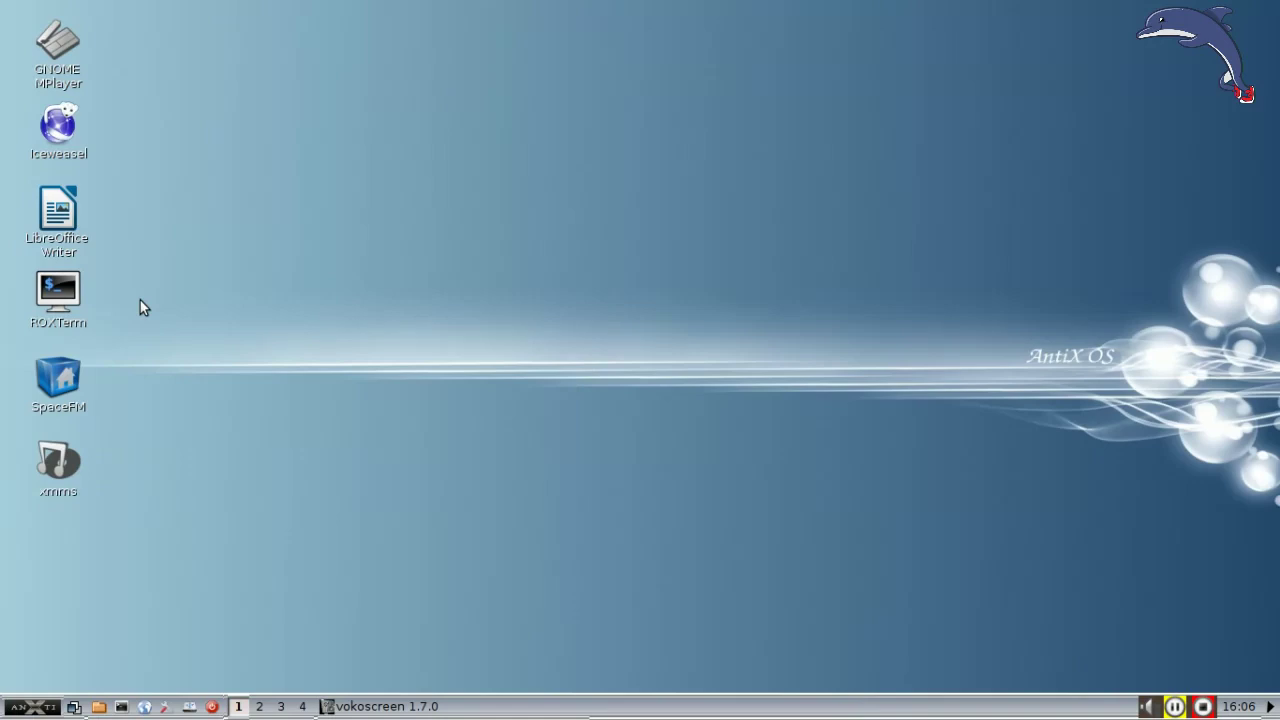
{"action": "mouse_move", "coordinate": [58, 292]}
{"action": "left_mouse_down"}
{"action": "mouse_move", "coordinate": [515, 318]}
{"action": "mouse_move", "coordinate": [483, 297]}
{"action": "mouse_move", "coordinate": [108, 312]}
{"action": "mouse_move", "coordinate": [64, 300]}
{"action": "left_mouse_up"}
{"action": "left_click", "coordinate": [189, 363]}
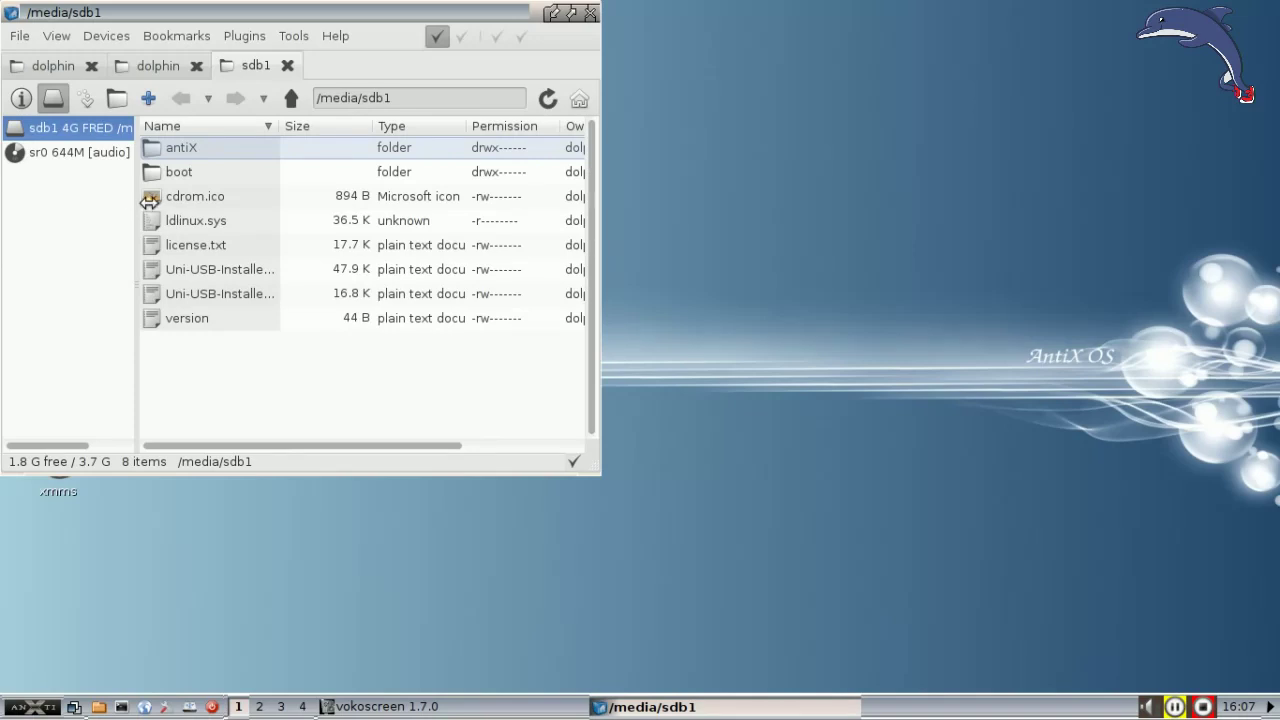
{"action": "left_click_drag", "start_coordinate": [137, 206], "coordinate": [211, 204]}
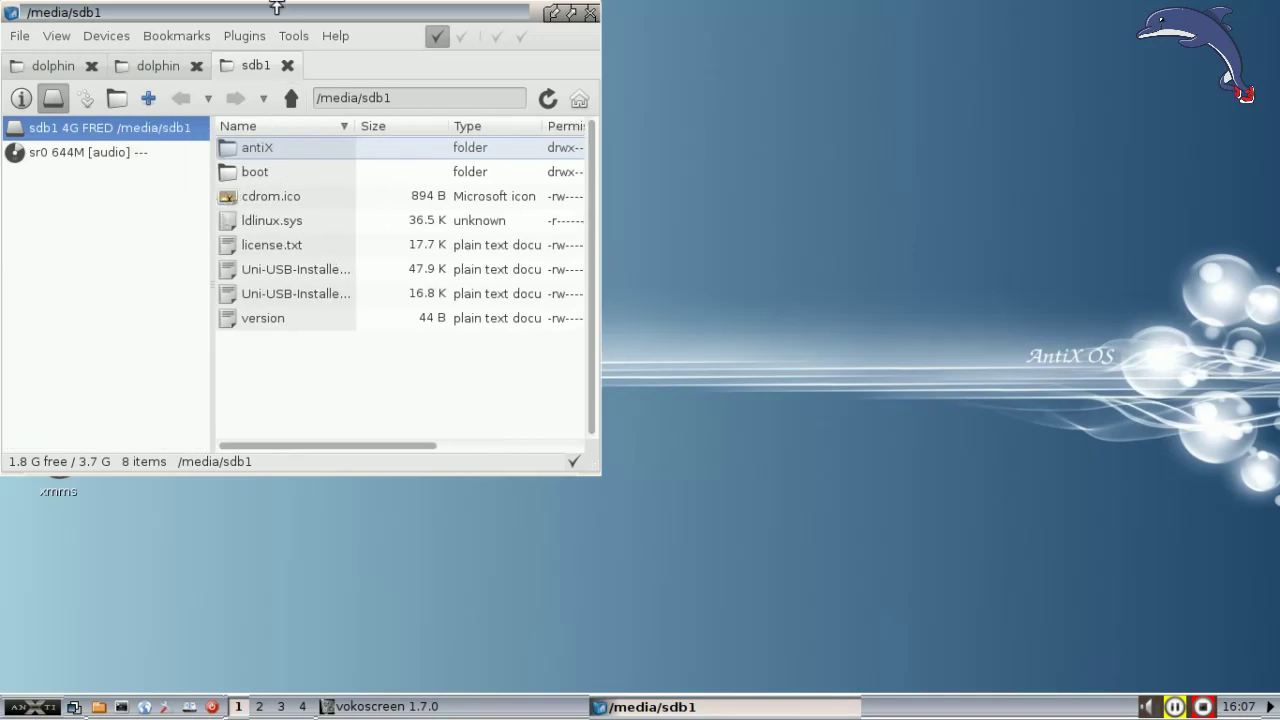
{"action": "left_click_drag", "start_coordinate": [266, 10], "coordinate": [434, 33]}
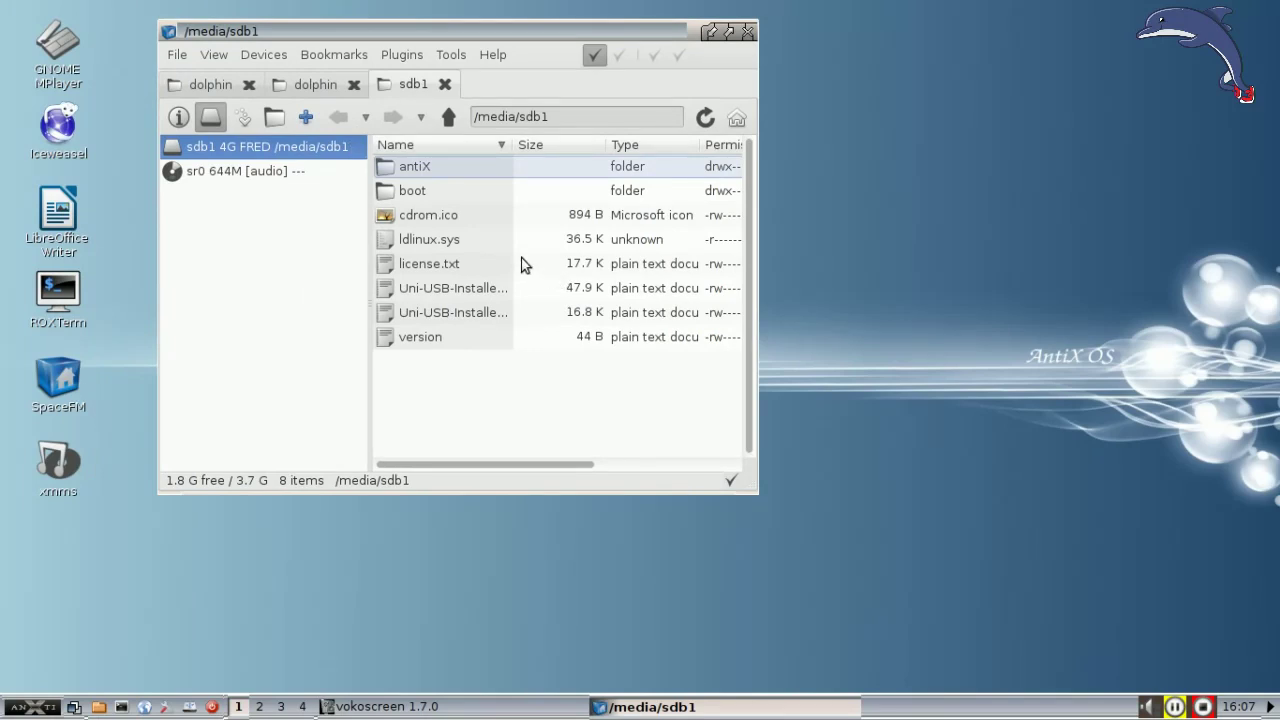
{"action": "left_click", "coordinate": [749, 33]}
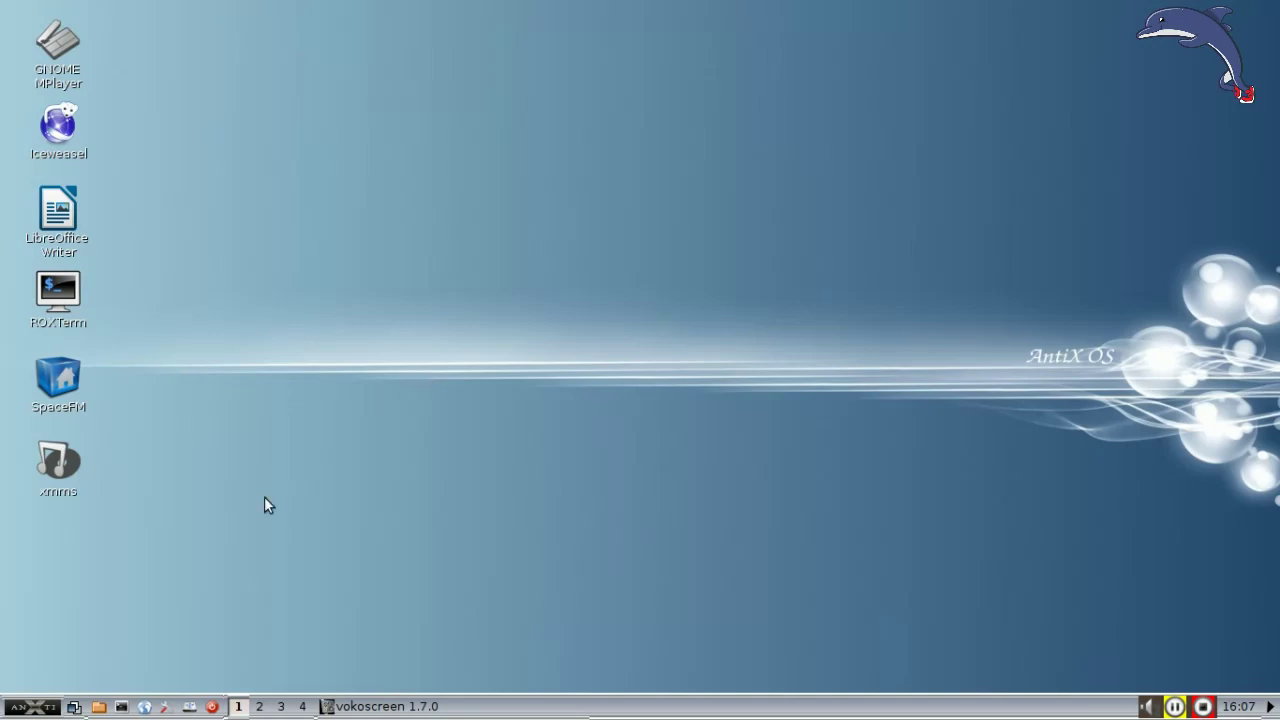
Step: Toggle SpaceFM-desktop off and RoxPinboard back on in the Desktop > Settings menu
{"action": "left_click", "coordinate": [41, 708]}
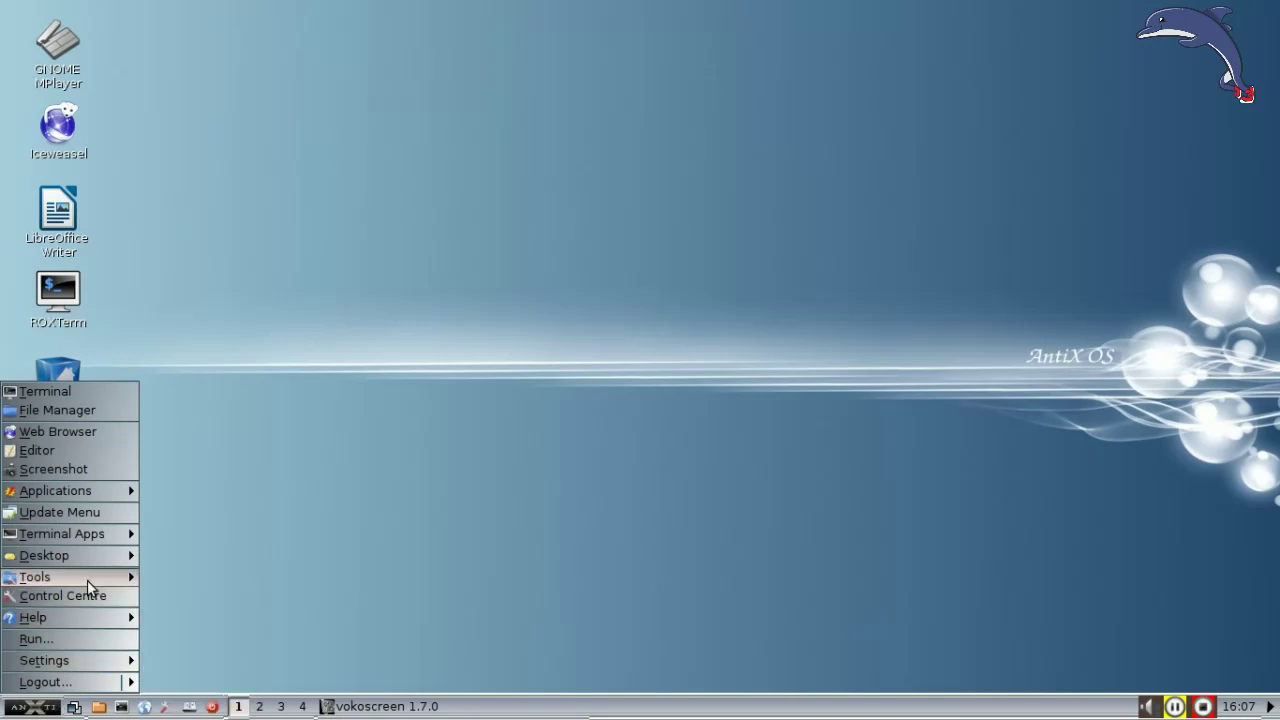
{"action": "mouse_move", "coordinate": [88, 555]}
{"action": "mouse_move", "coordinate": [160, 556]}
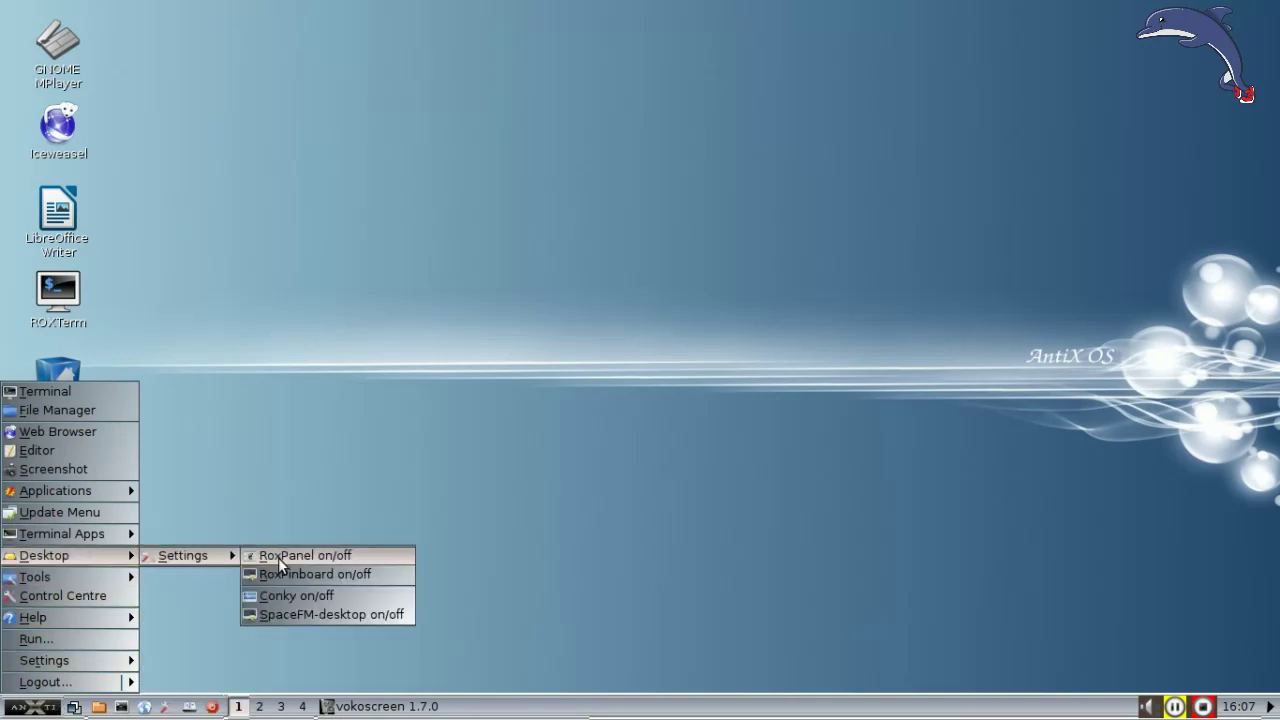
{"action": "left_click", "coordinate": [310, 613]}
{"action": "left_click", "coordinate": [47, 707]}
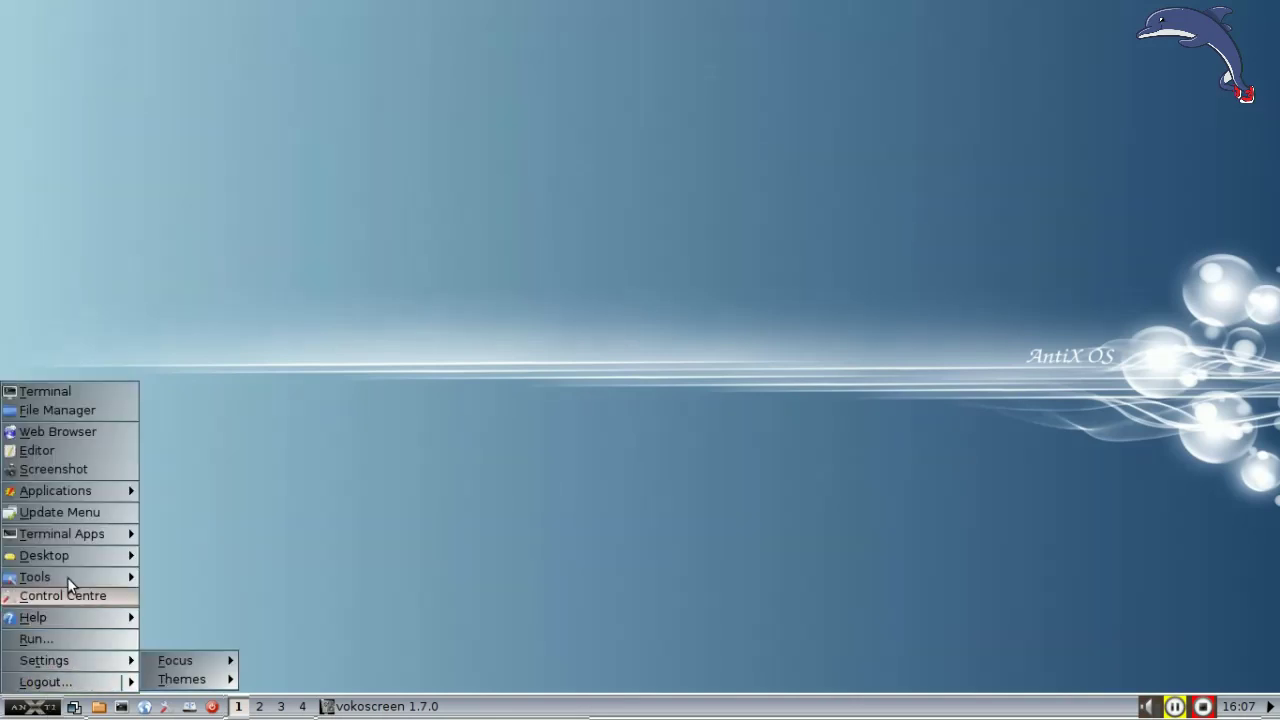
{"action": "mouse_move", "coordinate": [72, 555]}
{"action": "mouse_move", "coordinate": [186, 558]}
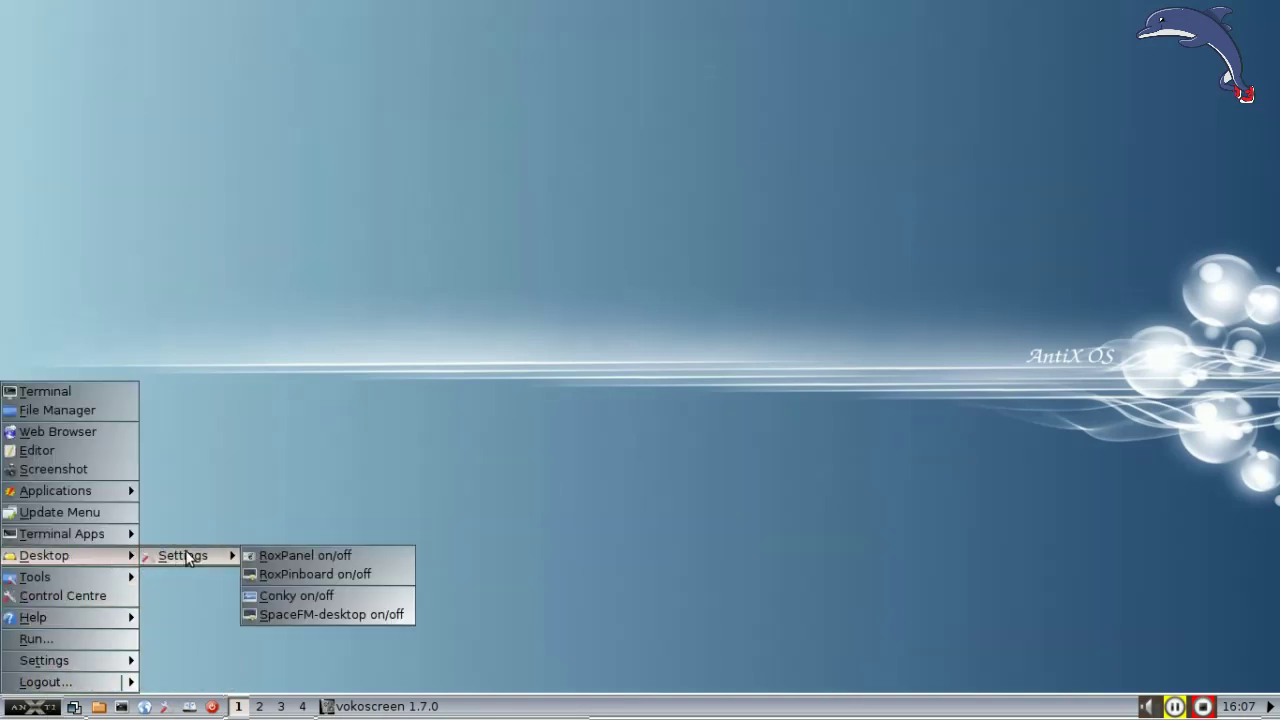
{"action": "left_click", "coordinate": [295, 574]}
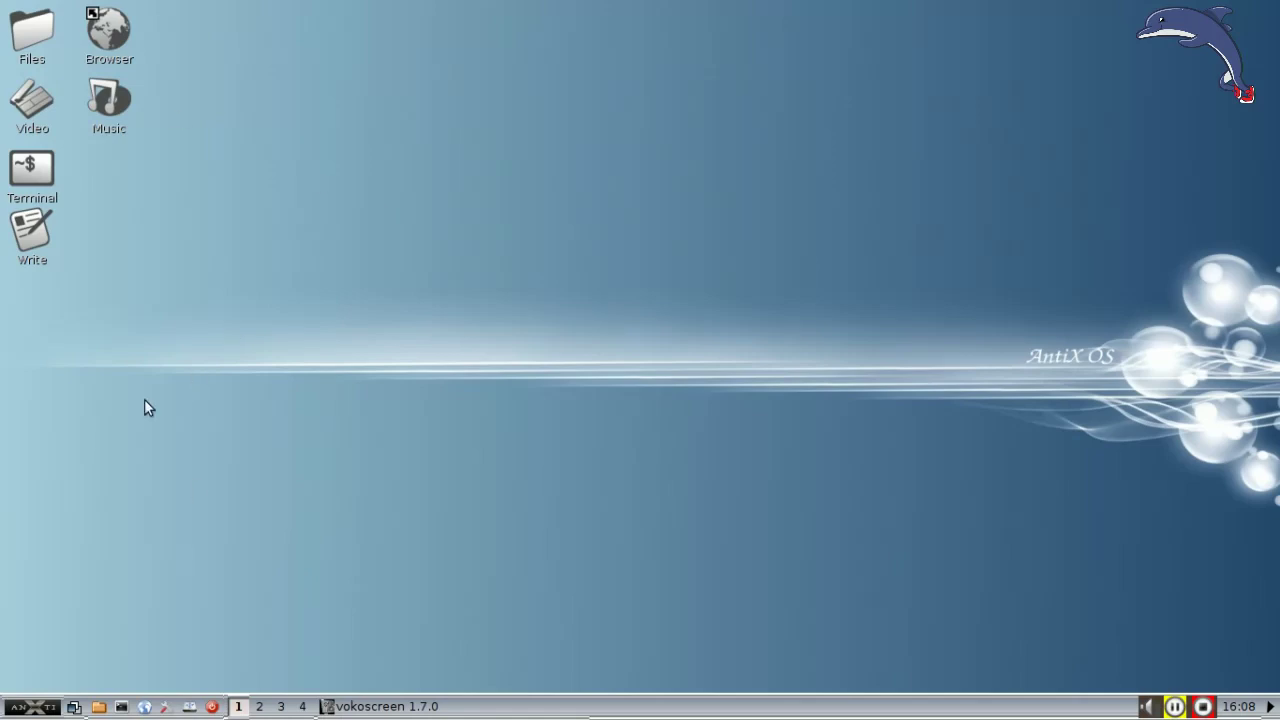
Step: Remove the # before spacefm -d & on line 22 of the IceWM startup file, save, and close Geany
{"action": "left_click", "coordinate": [166, 707]}
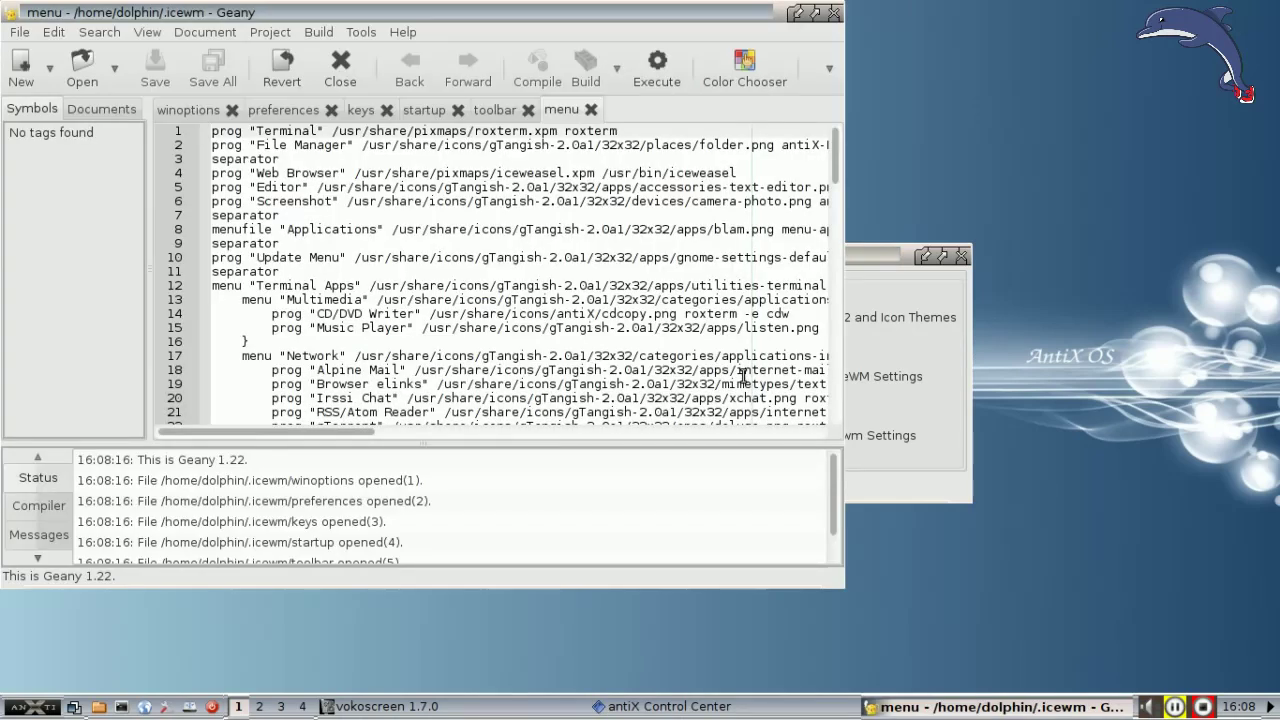
{"action": "left_click", "coordinate": [425, 110]}
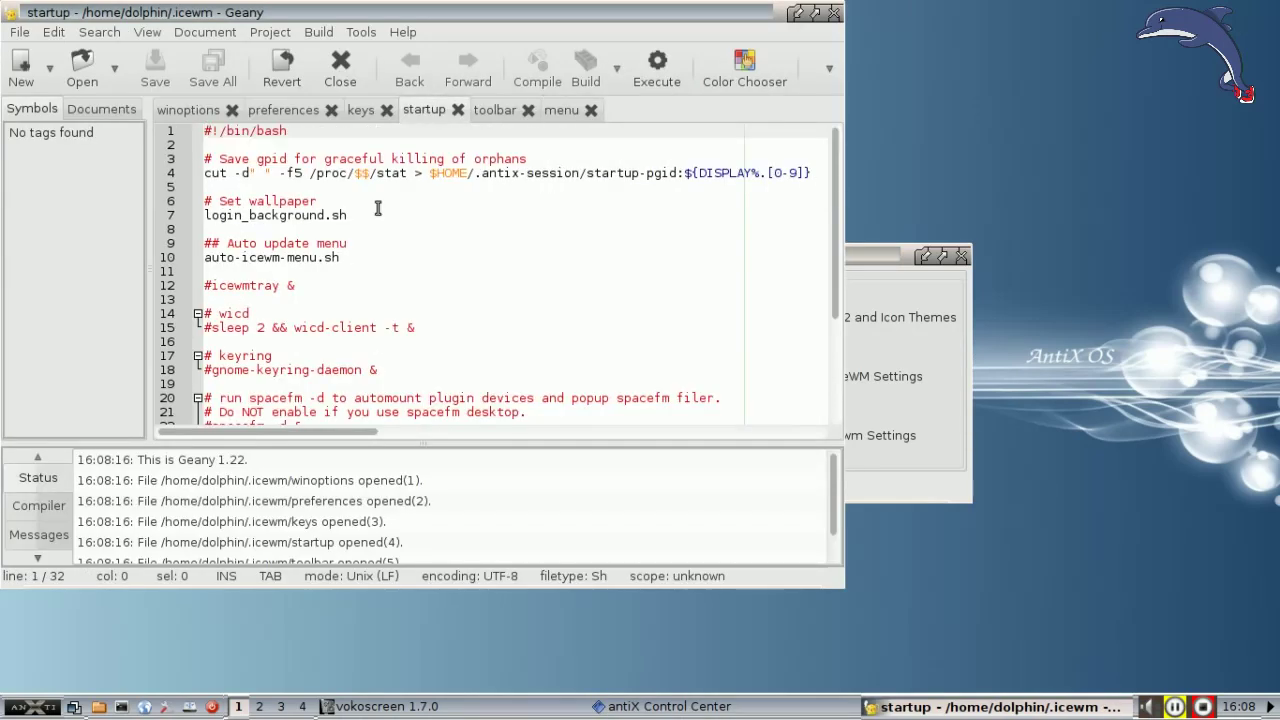
{"action": "scroll", "coordinate": [214, 277], "scroll_direction": "down", "scroll_amount": 3}
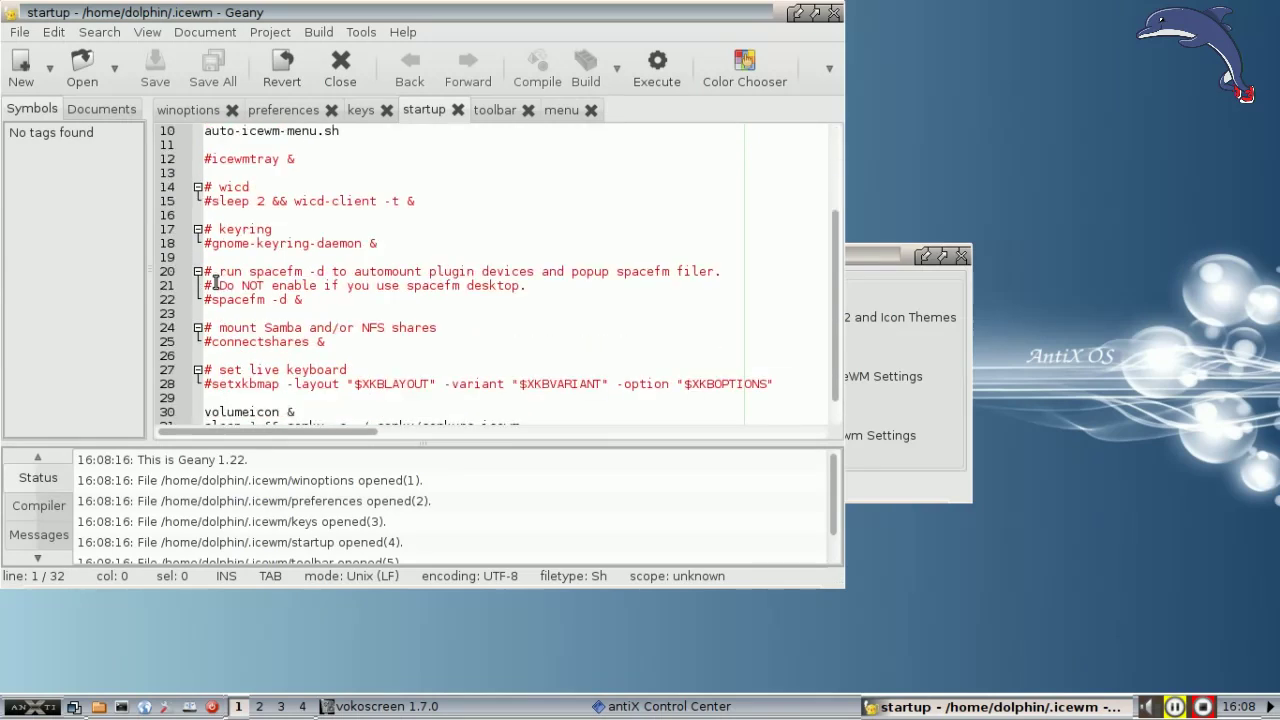
{"action": "left_click", "coordinate": [212, 301]}
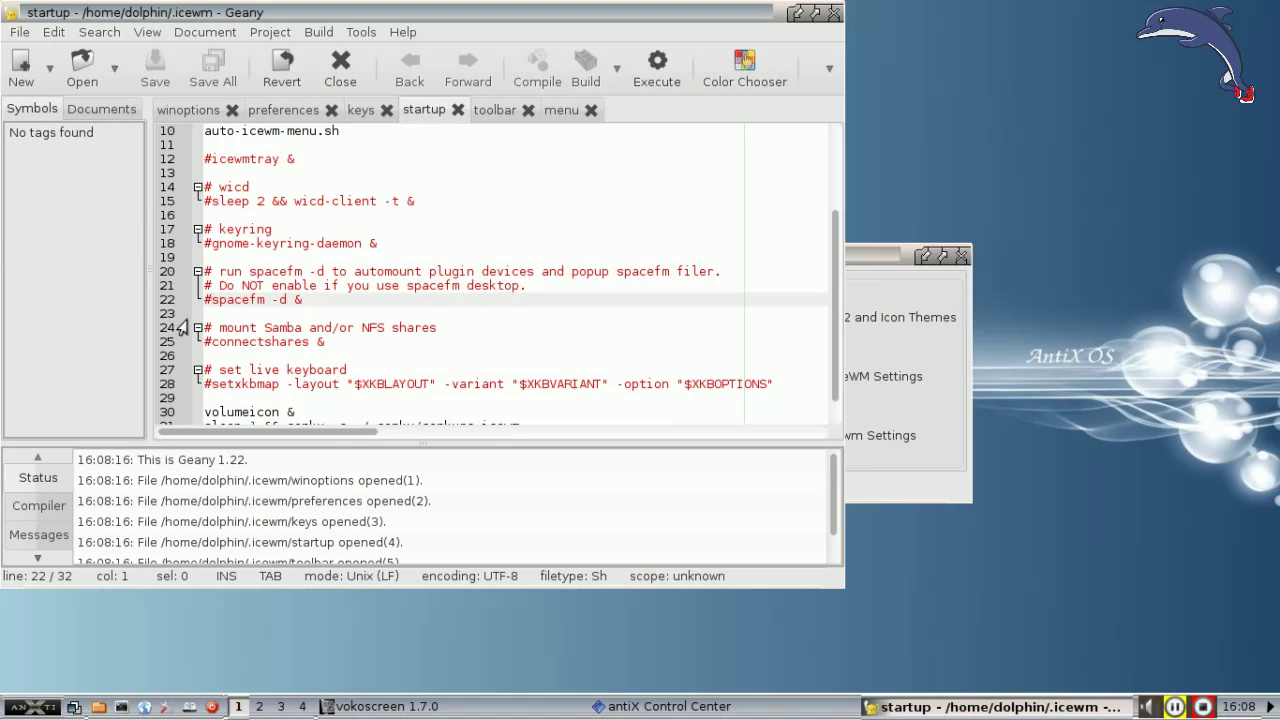
{"action": "key", "text": "BackSpace"}
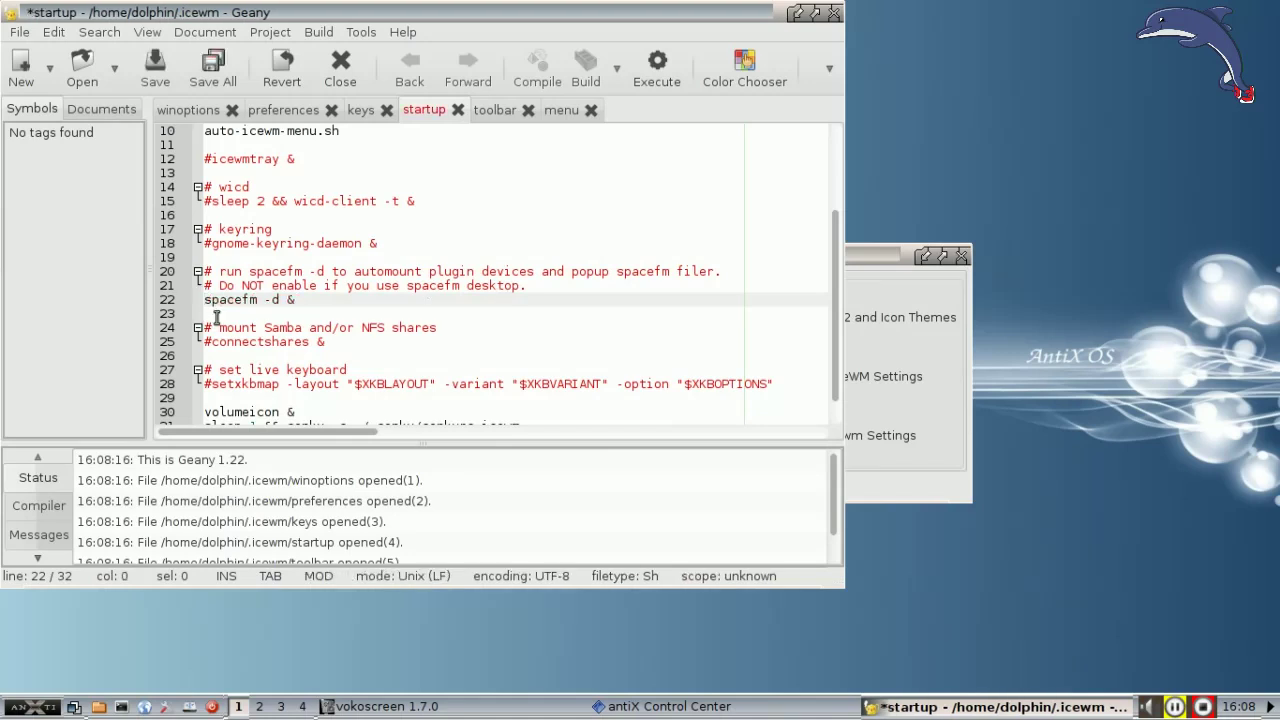
{"action": "left_click", "coordinate": [150, 68]}
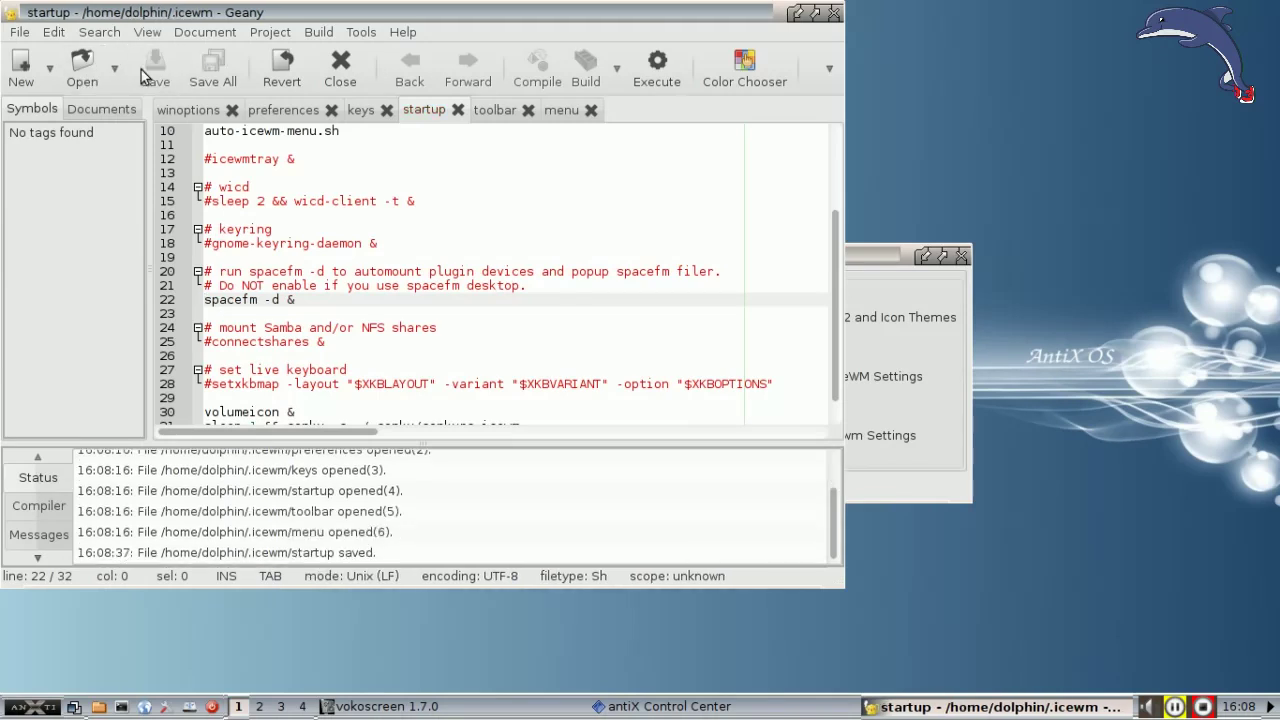
{"action": "left_click", "coordinate": [834, 13]}
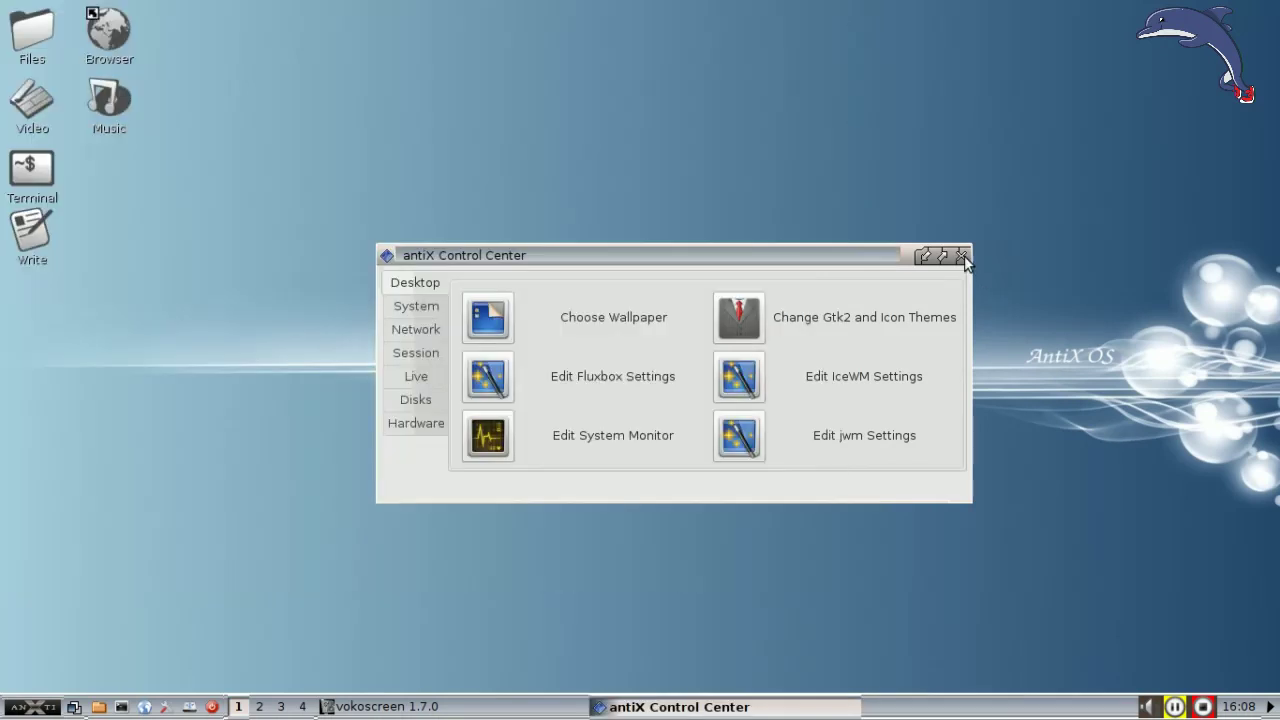
Step: Close the Control Center and run spacefm -d to start SpaceFM as a daemon
{"action": "left_click", "coordinate": [963, 256]}
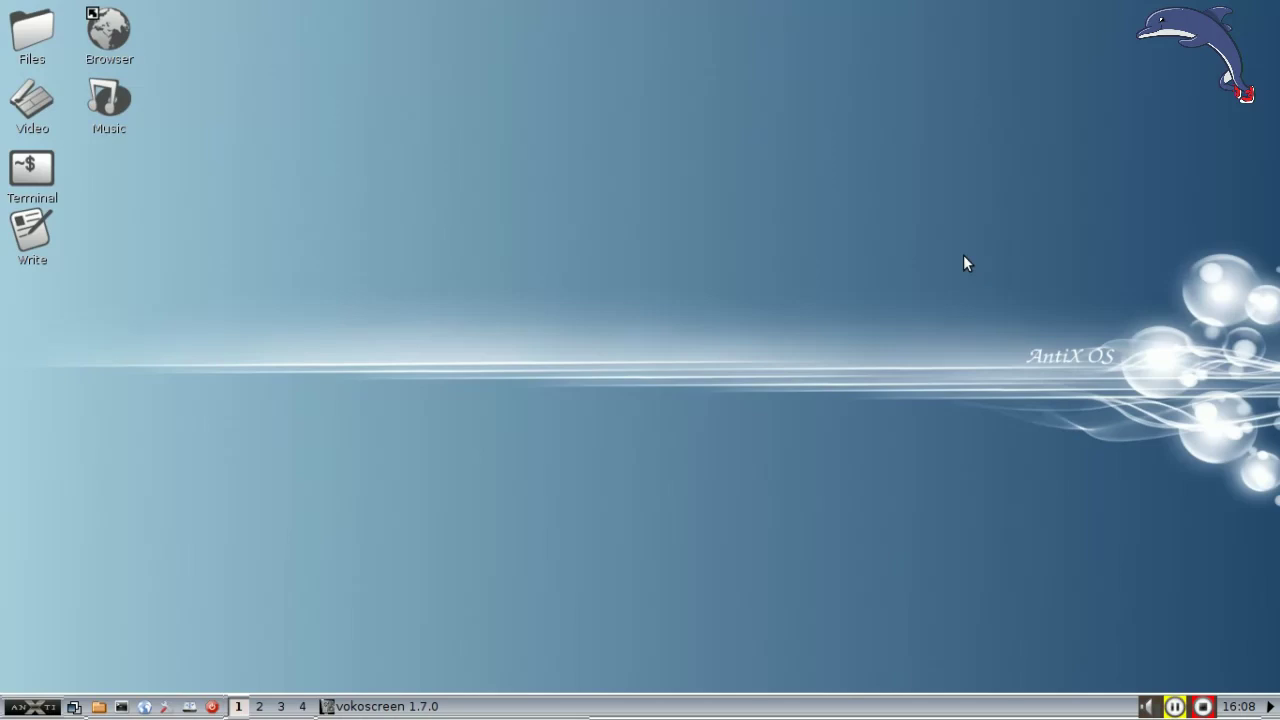
{"action": "left_click", "coordinate": [45, 708]}
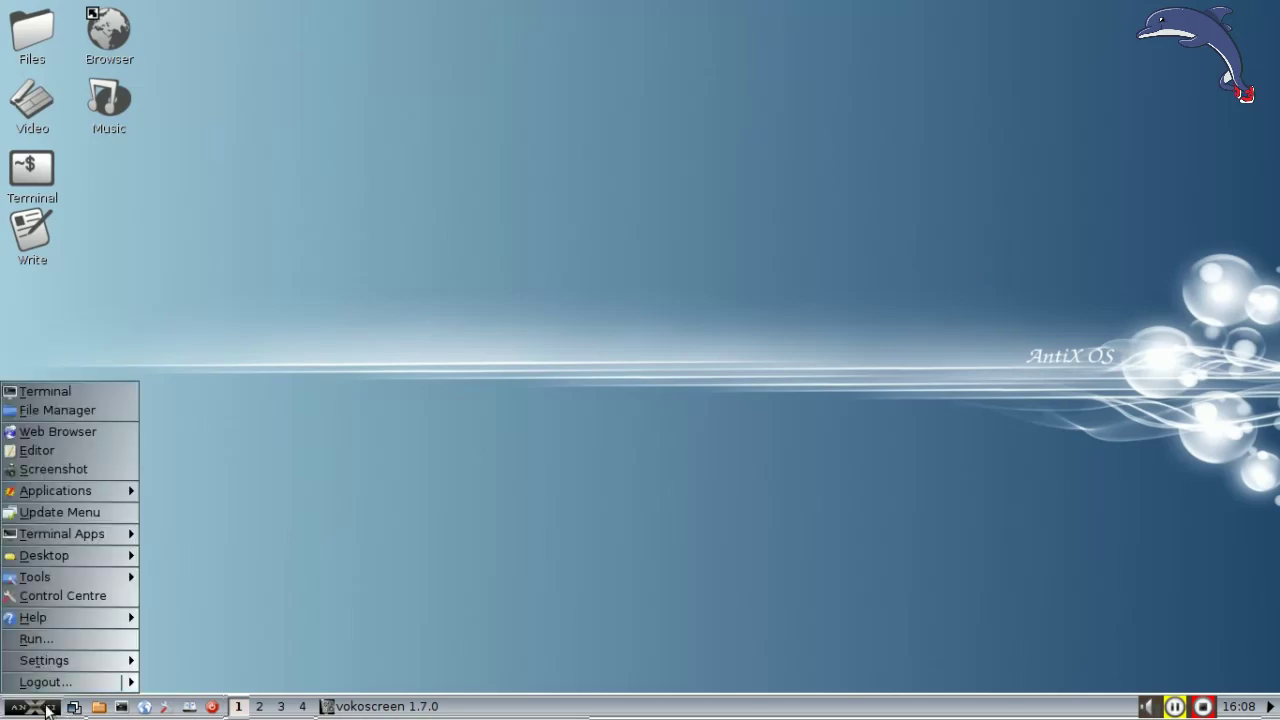
{"action": "left_click", "coordinate": [52, 639]}
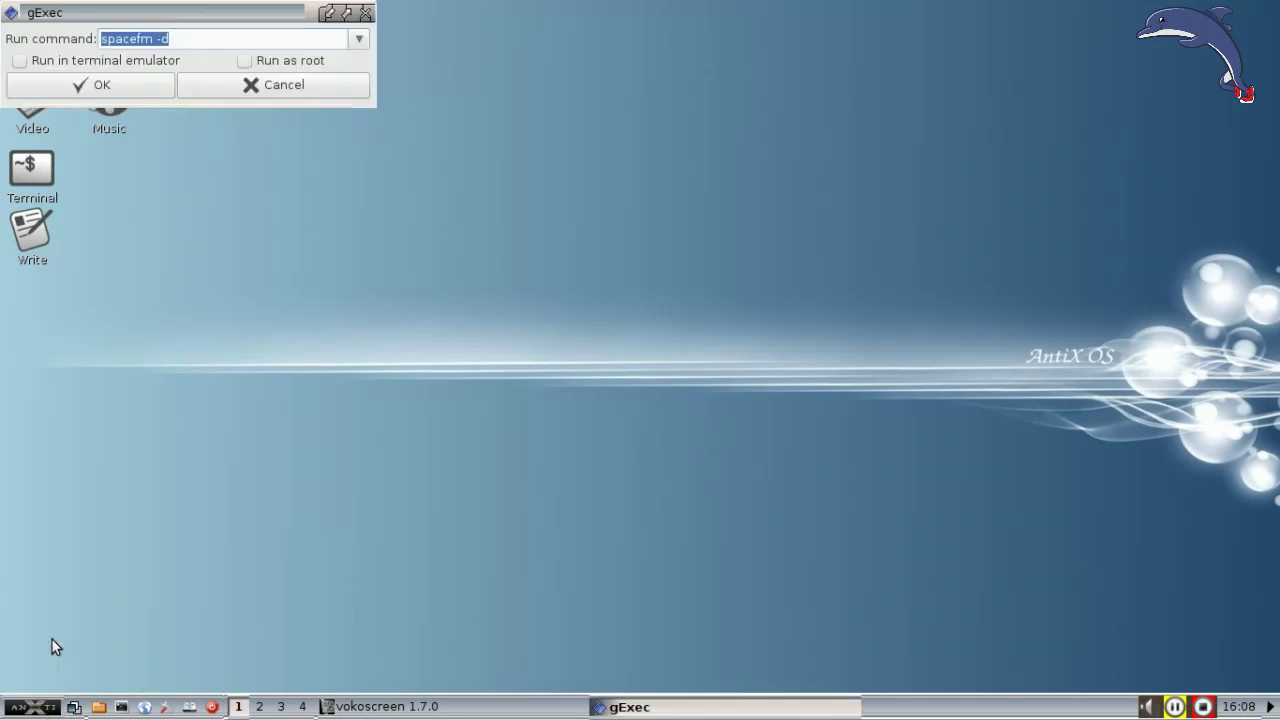
{"action": "left_click", "coordinate": [82, 88]}
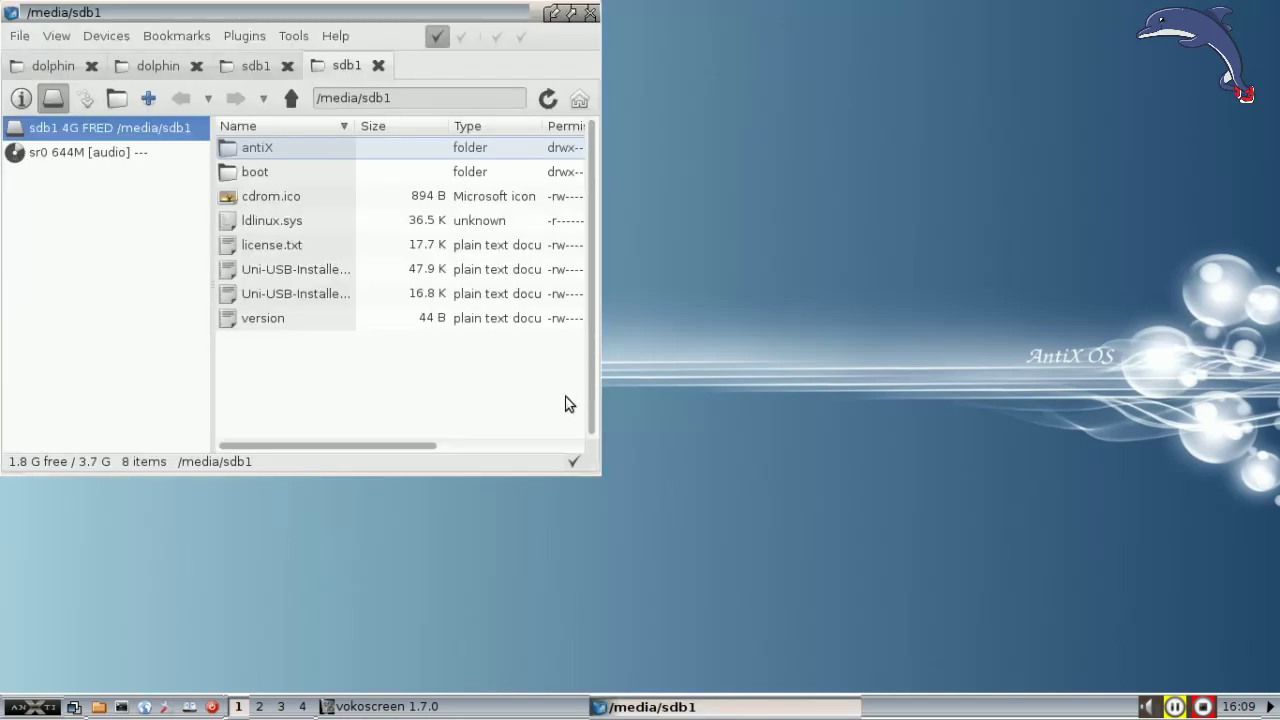
Step: Move the SpaceFM window aside and Remove / Eject the sdb1 USB drive
{"action": "left_click_drag", "start_coordinate": [210, 17], "coordinate": [608, 97]}
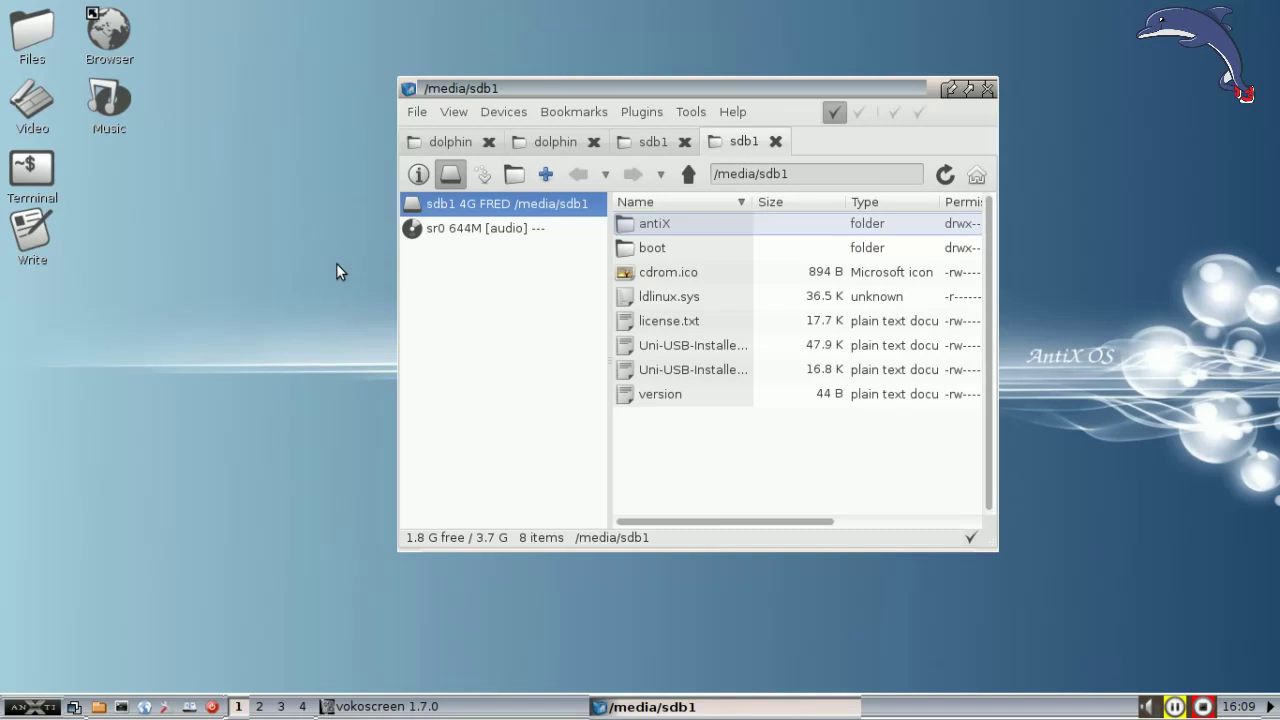
{"action": "right_click", "coordinate": [570, 205]}
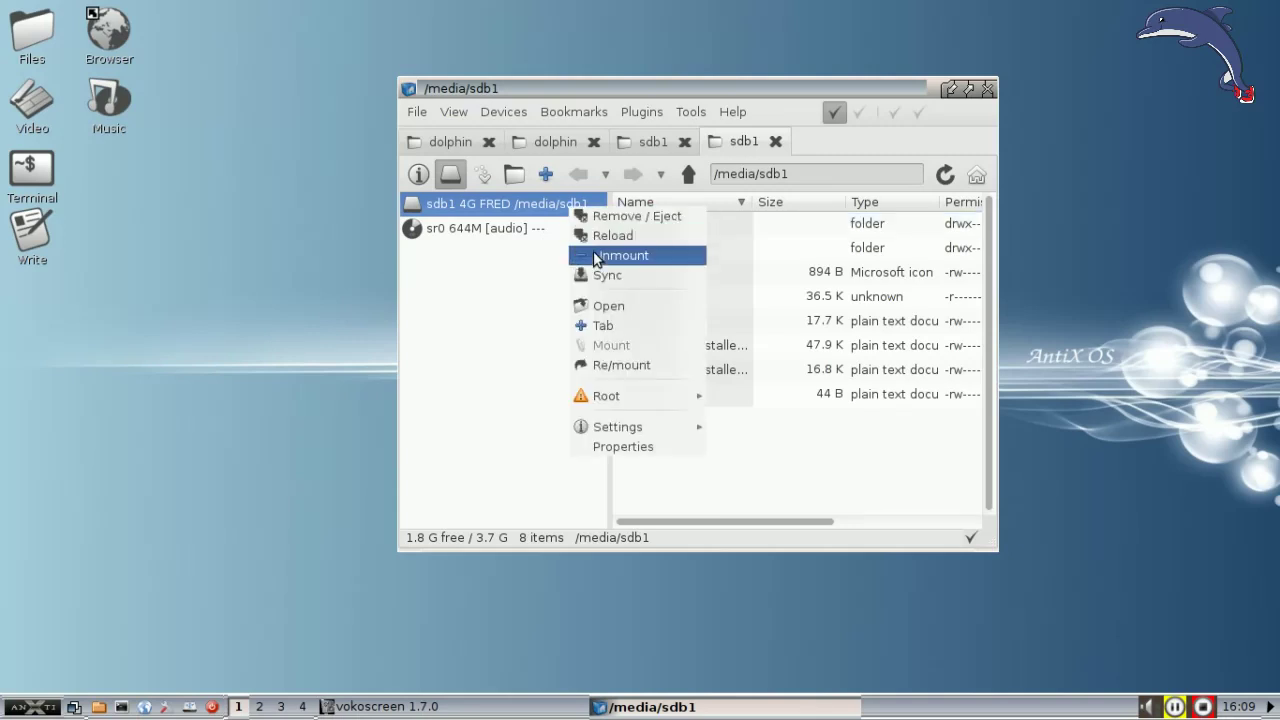
{"action": "left_click", "coordinate": [606, 219]}
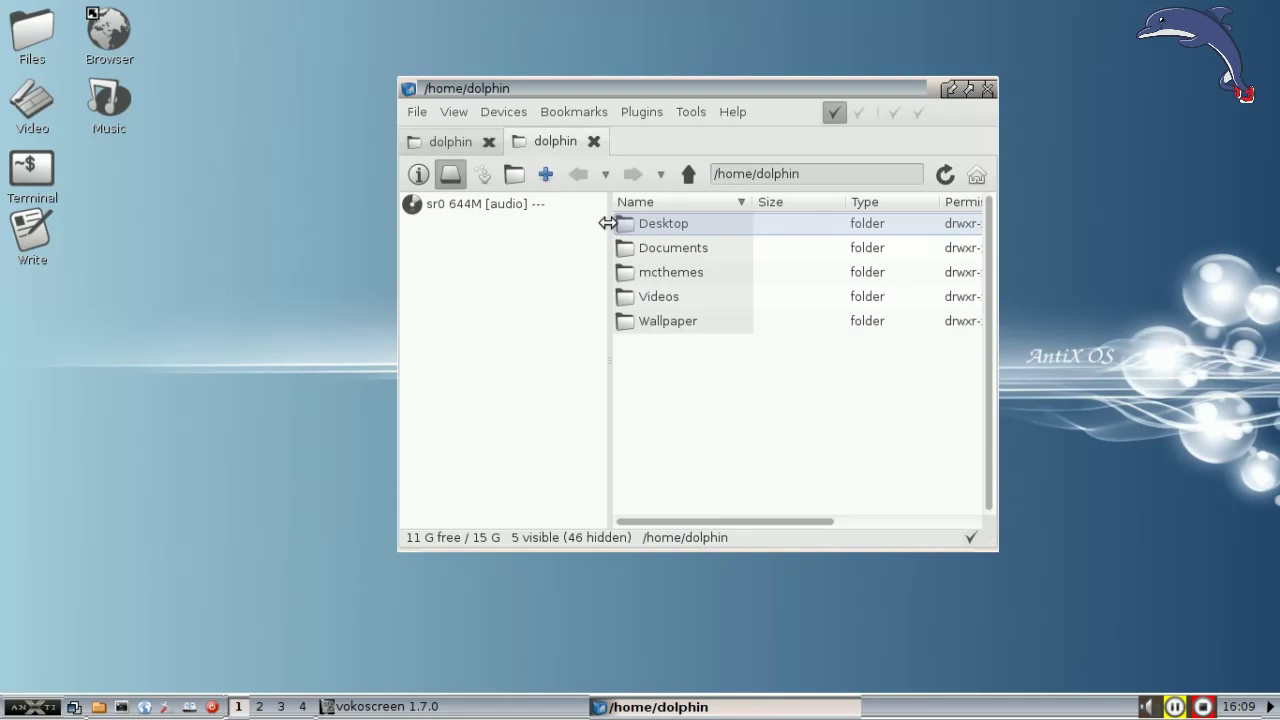
Step: Browse the Show and Auto Mount submenus of Devices > Settings, then reopen Devices > Settings
{"action": "left_click", "coordinate": [503, 114]}
{"action": "mouse_move", "coordinate": [514, 200]}
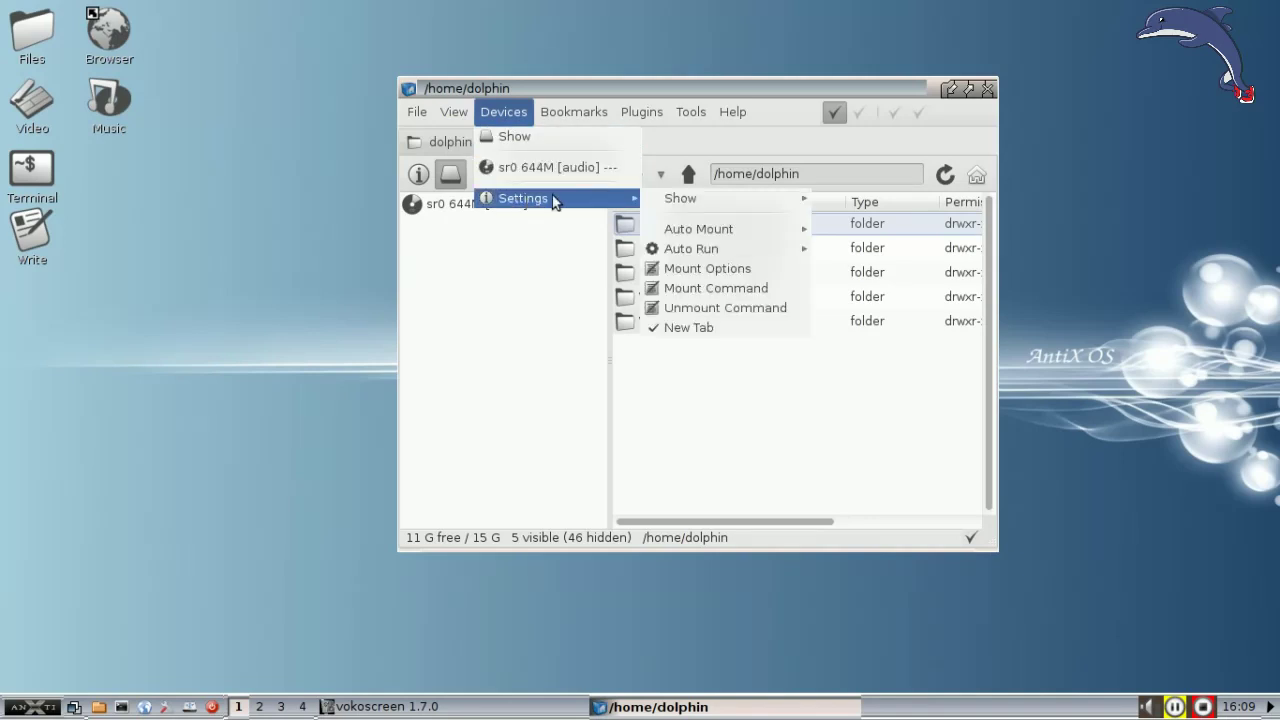
{"action": "mouse_move", "coordinate": [723, 197]}
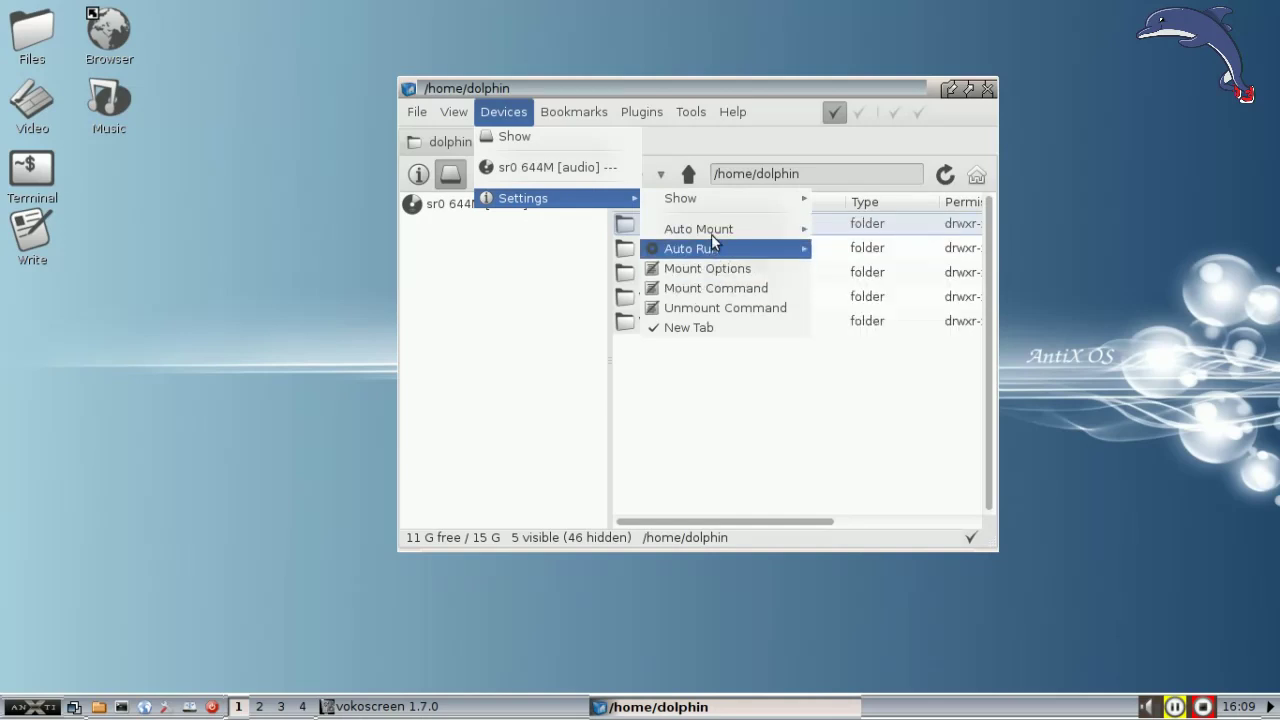
{"action": "mouse_move", "coordinate": [716, 229]}
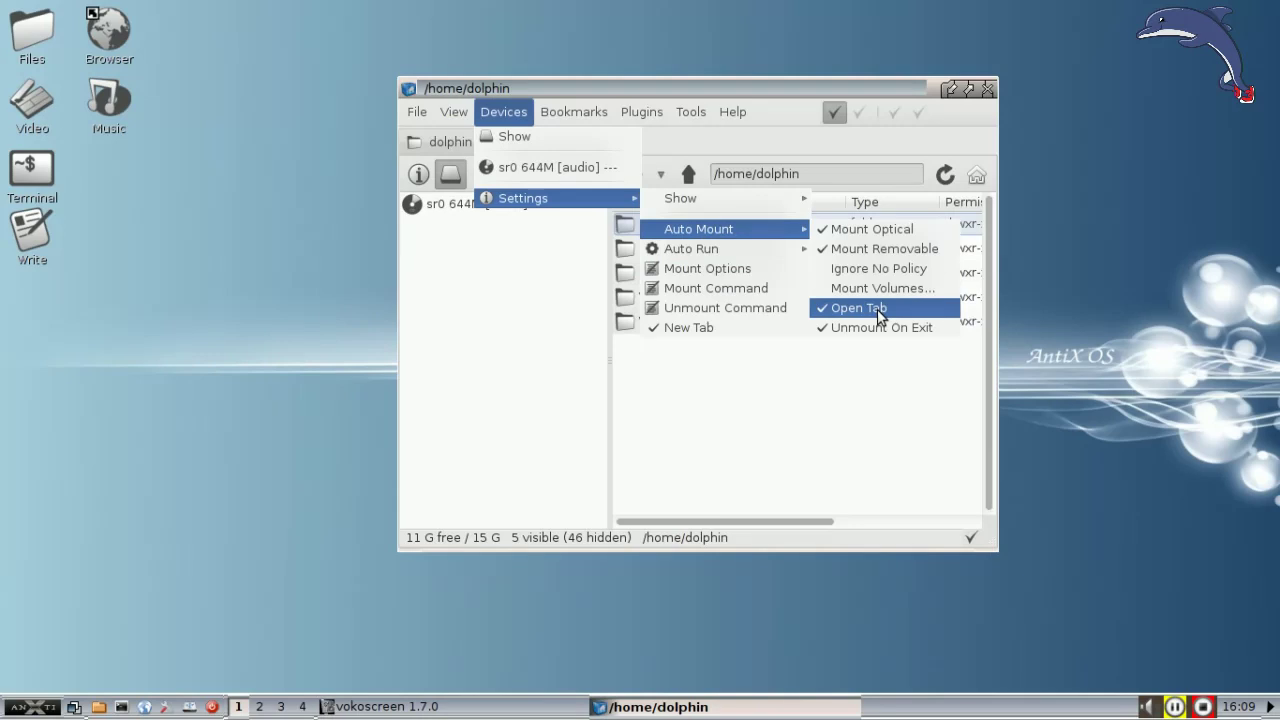
{"action": "left_click", "coordinate": [878, 310]}
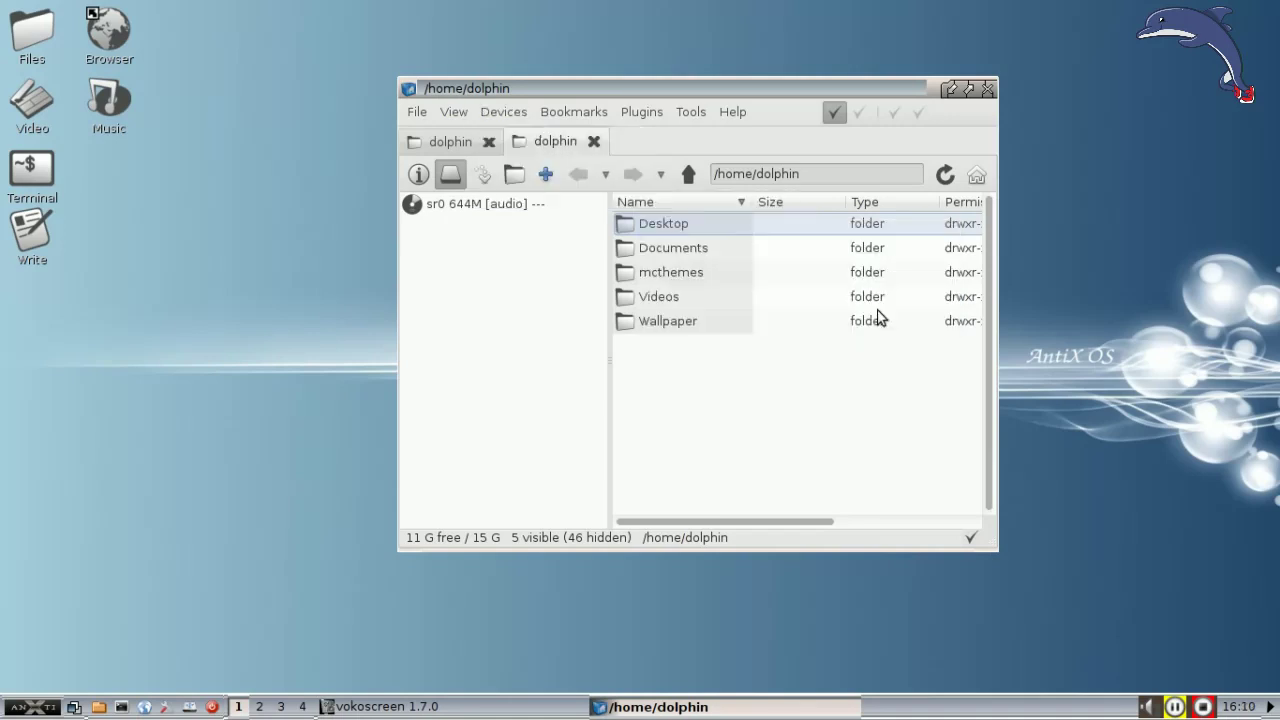
{"action": "left_click", "coordinate": [490, 117]}
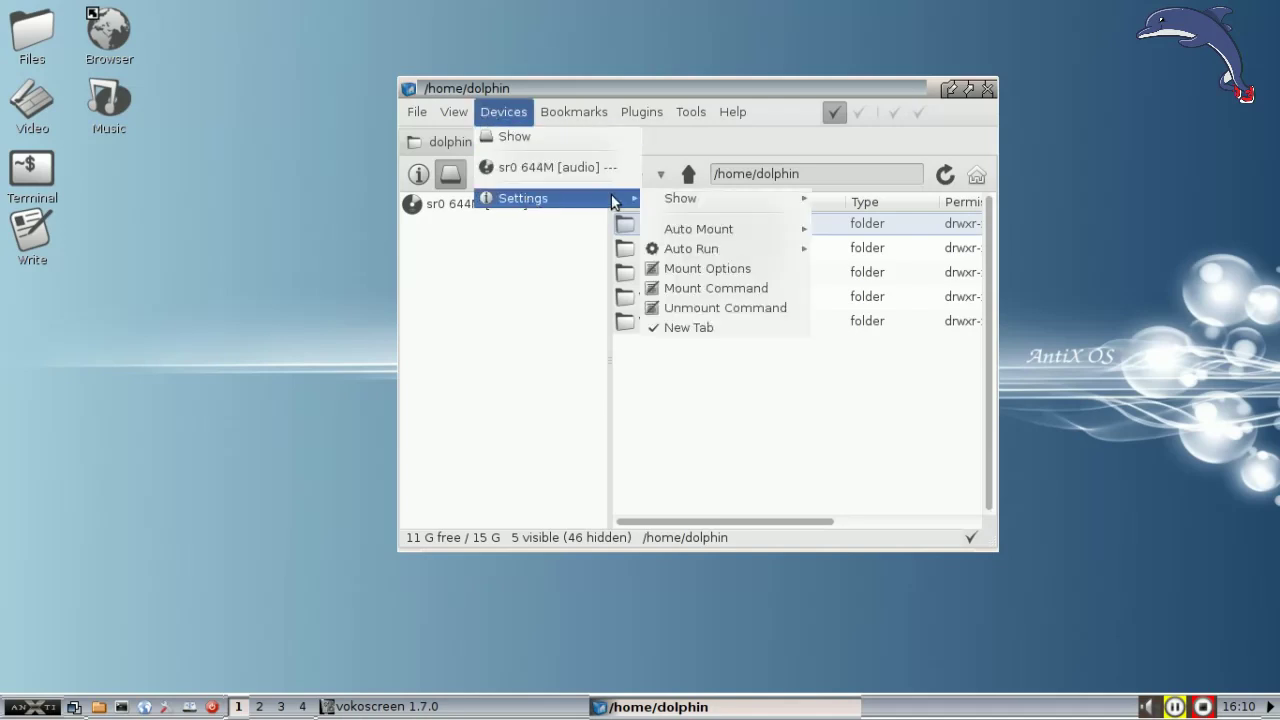
{"action": "mouse_move", "coordinate": [777, 210]}
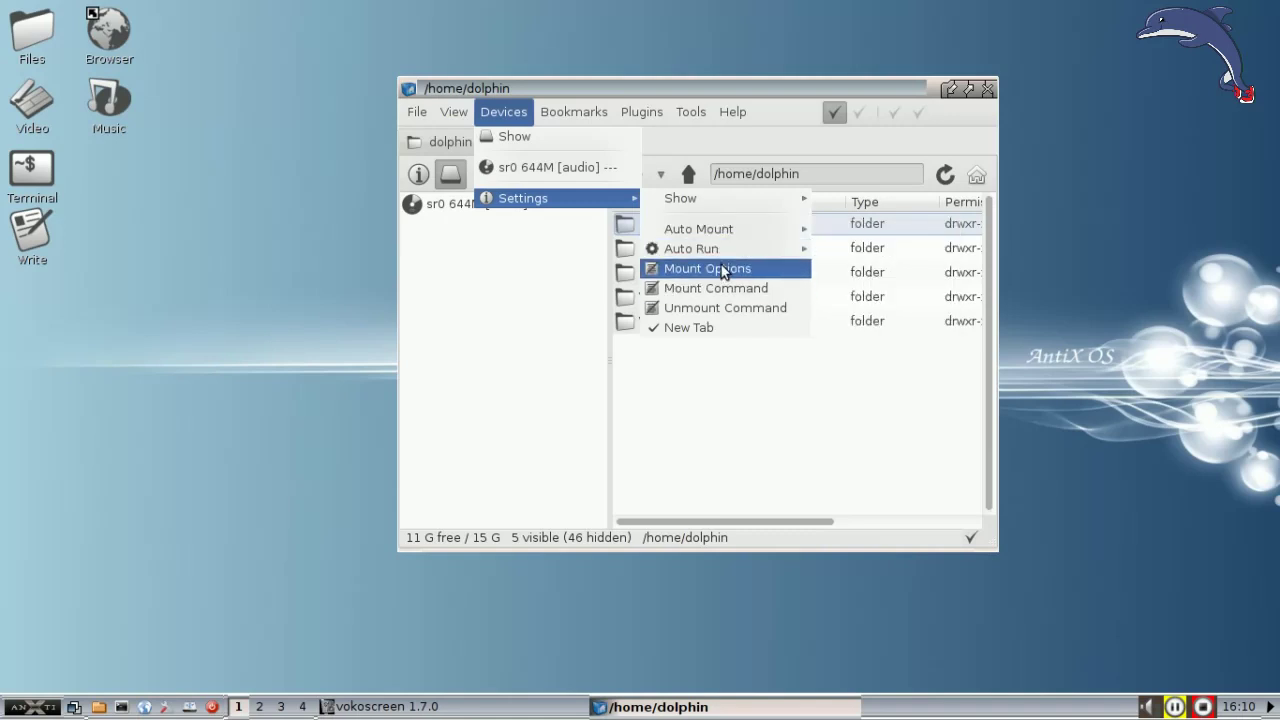
Step: Set Auto Run > On Mount to 'rox %m' and close the SpaceFM window
{"action": "left_click", "coordinate": [856, 256]}
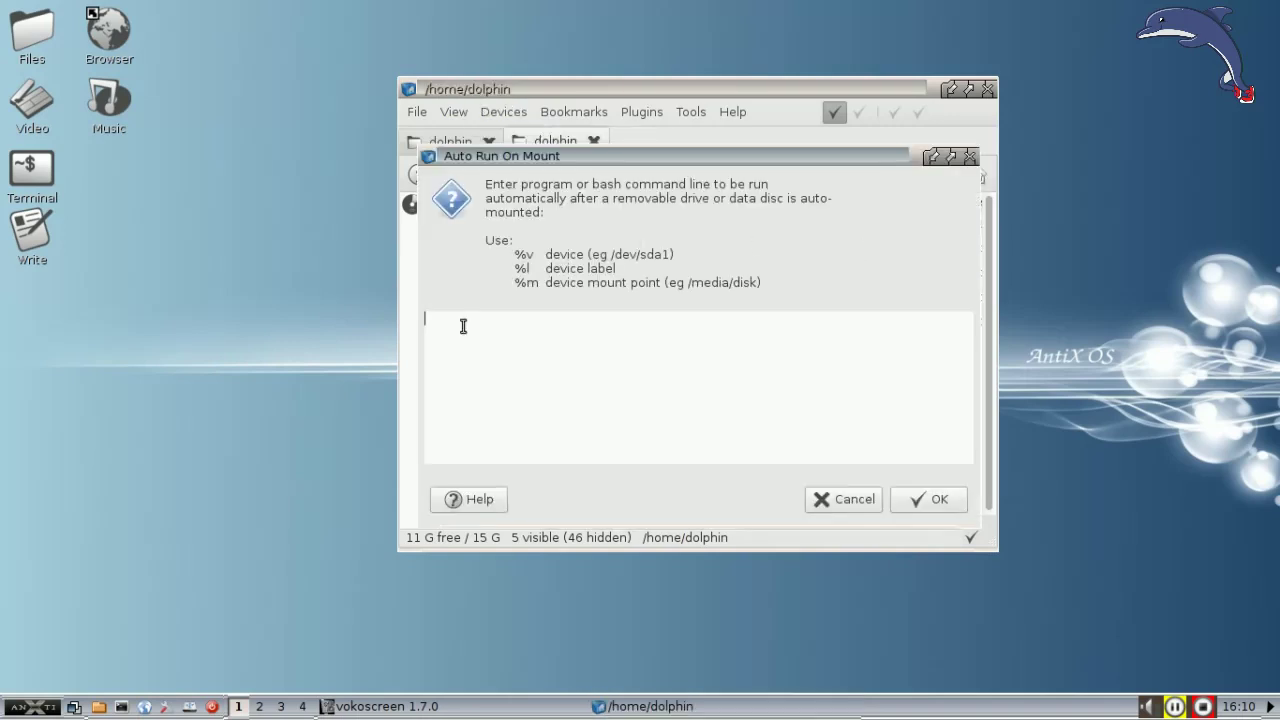
{"action": "type", "text": "rox %m"}
{"action": "left_click", "coordinate": [935, 502]}
{"action": "left_click", "coordinate": [988, 90]}
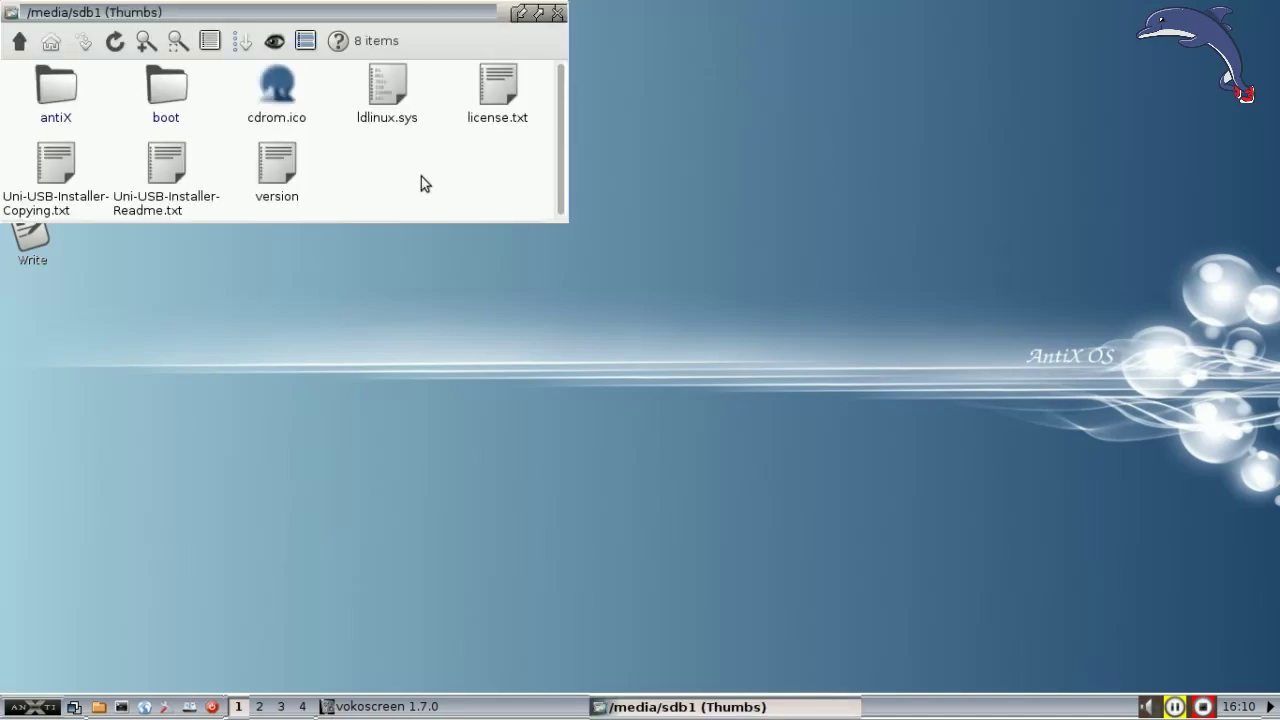
Step: Move the ROX-Filer window aside, go up to /media, then close the window
{"action": "left_click_drag", "start_coordinate": [206, 14], "coordinate": [388, 106]}
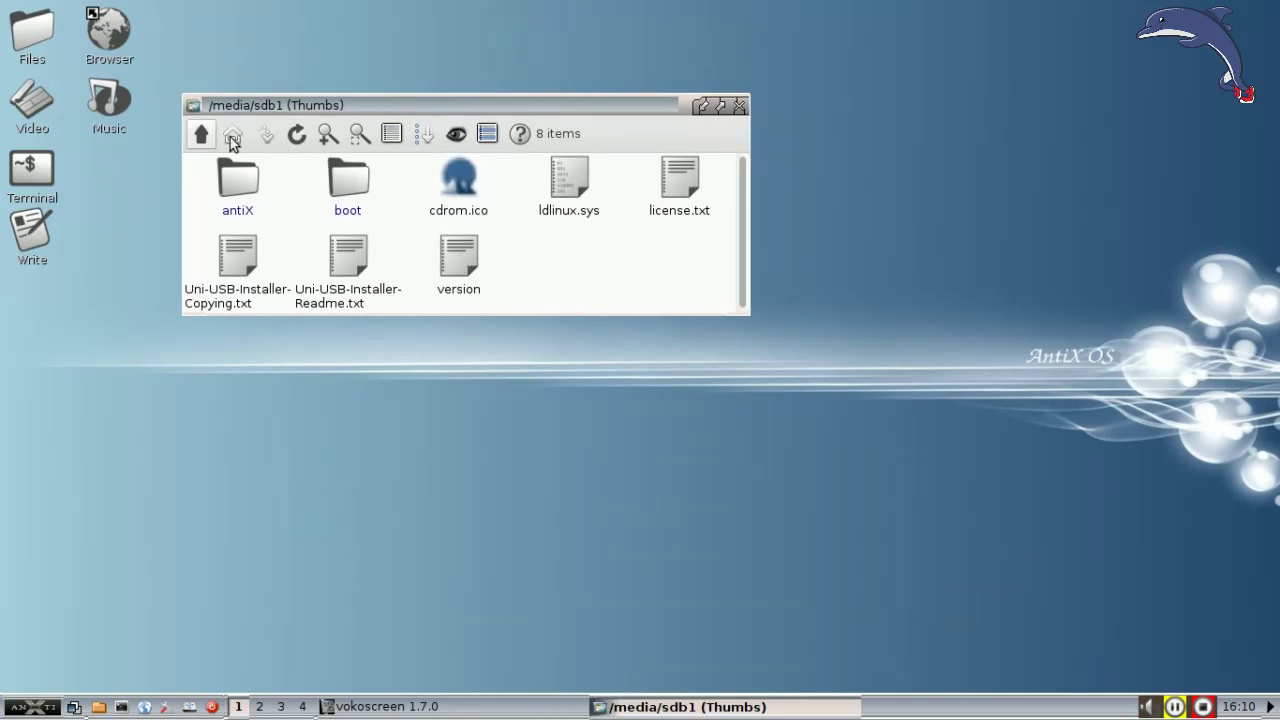
{"action": "left_click", "coordinate": [201, 134]}
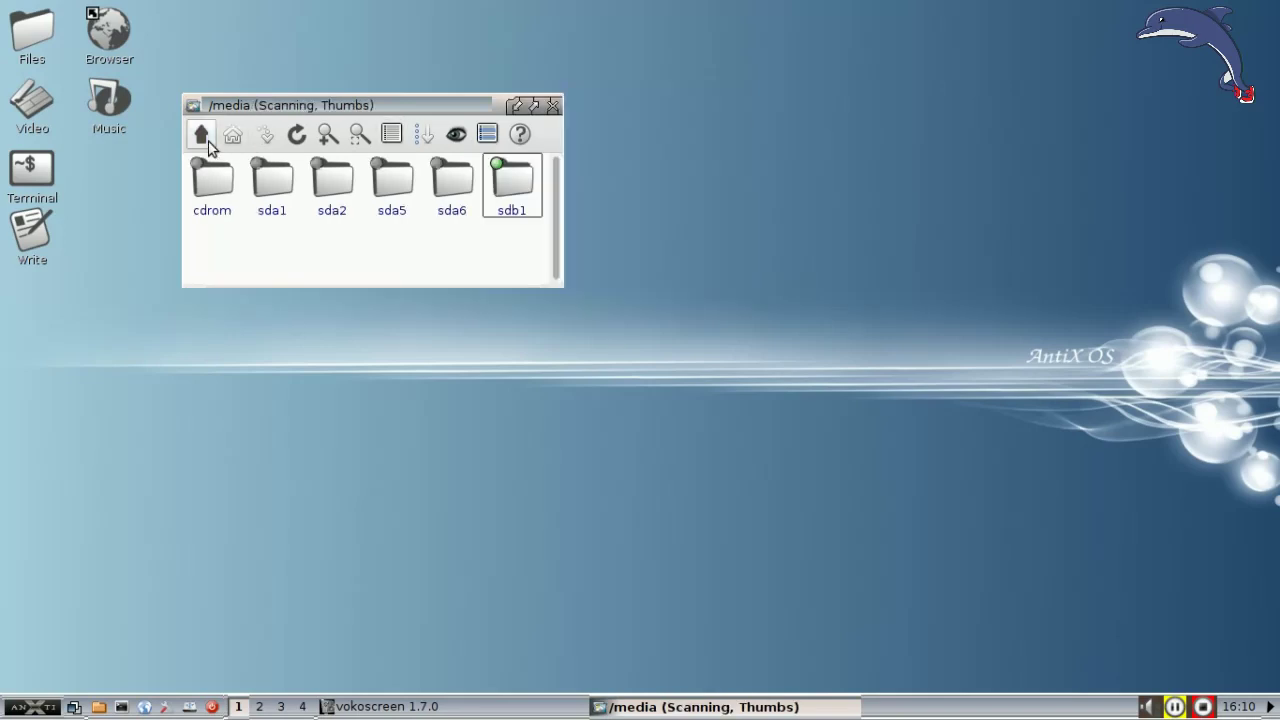
{"action": "left_click", "coordinate": [553, 106]}
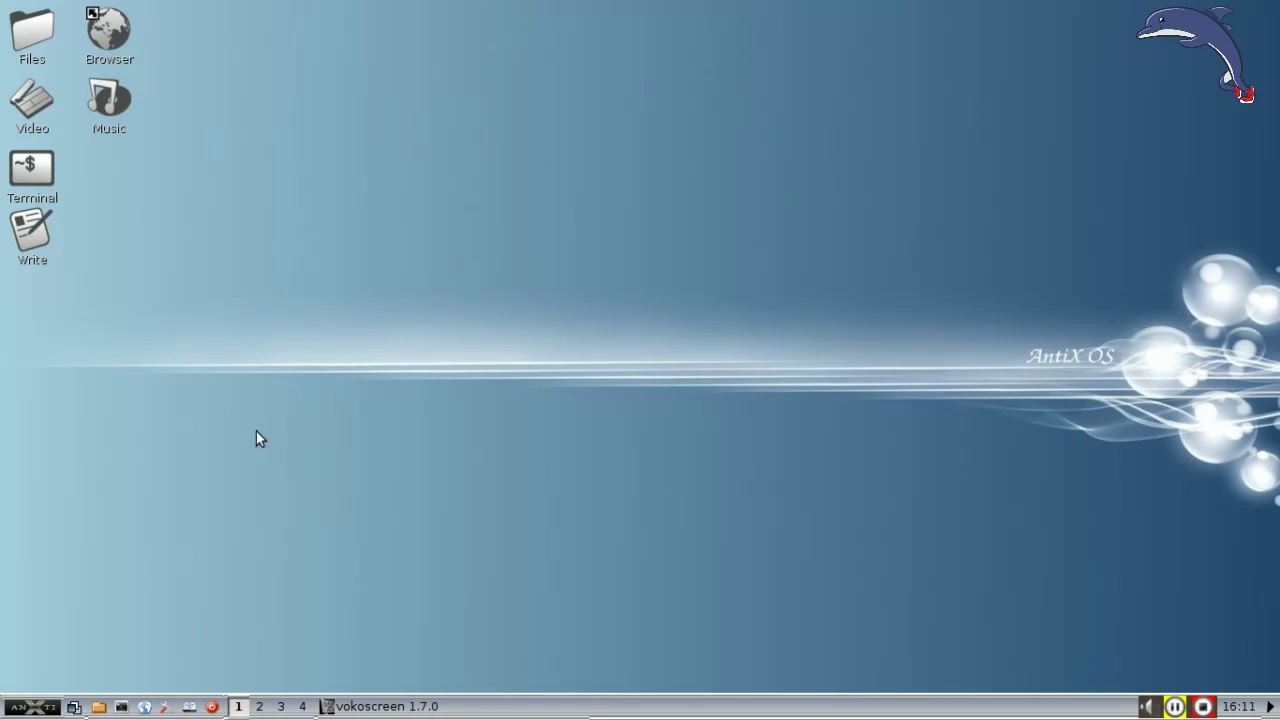
Step: Launch SpaceFM from Desktop > Filers, centre the window, and close the second dolphin tab
{"action": "left_click", "coordinate": [42, 710]}
{"action": "mouse_move", "coordinate": [59, 560]}
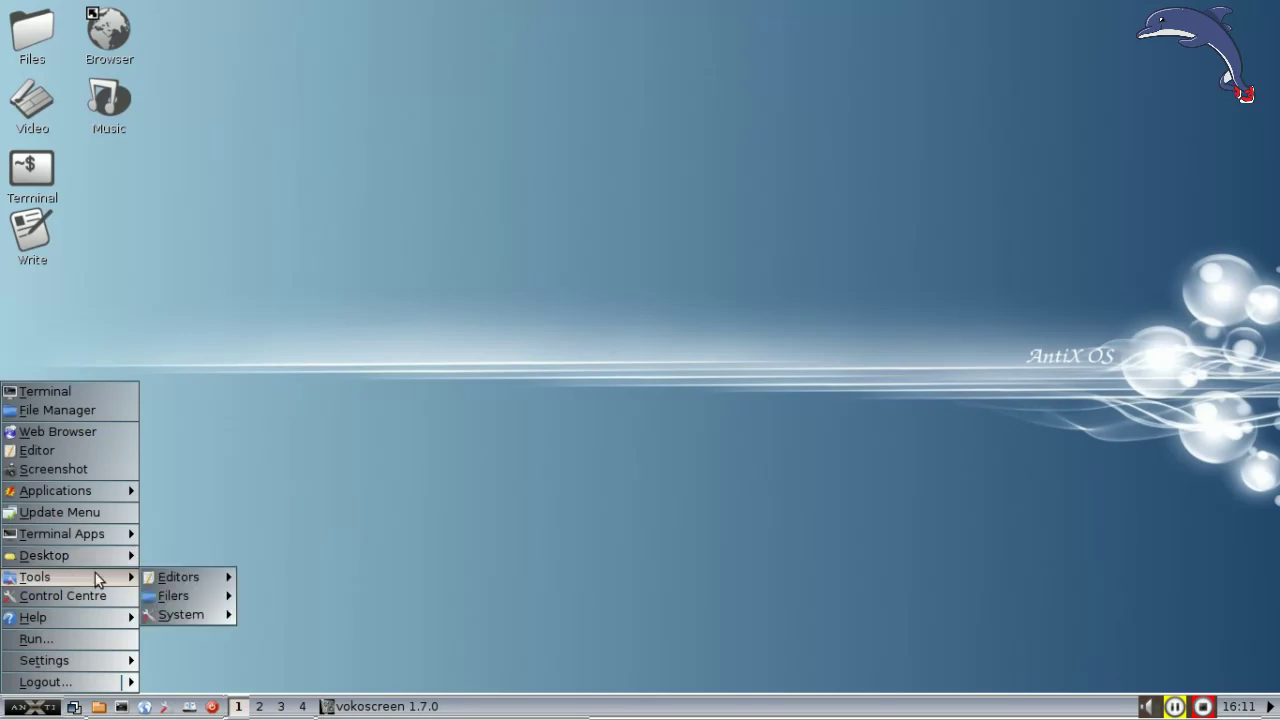
{"action": "mouse_move", "coordinate": [175, 595]}
{"action": "left_click", "coordinate": [261, 610]}
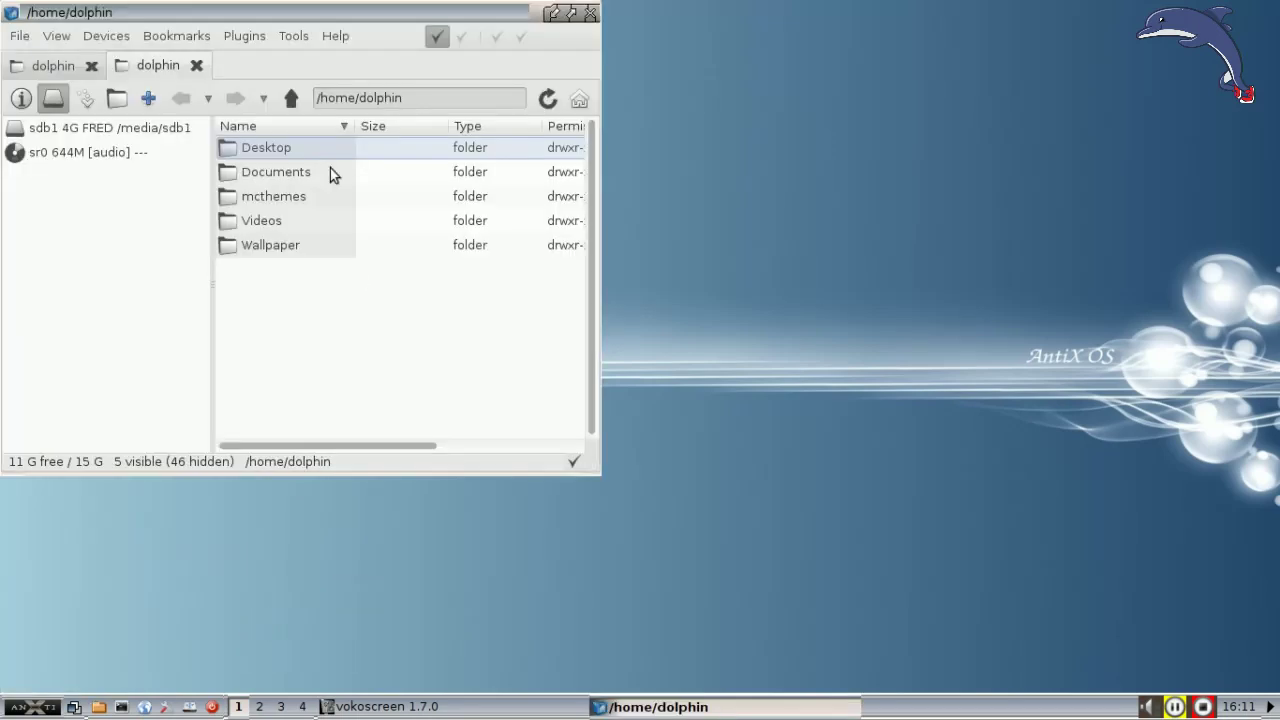
{"action": "left_click_drag", "start_coordinate": [245, 13], "coordinate": [545, 108]}
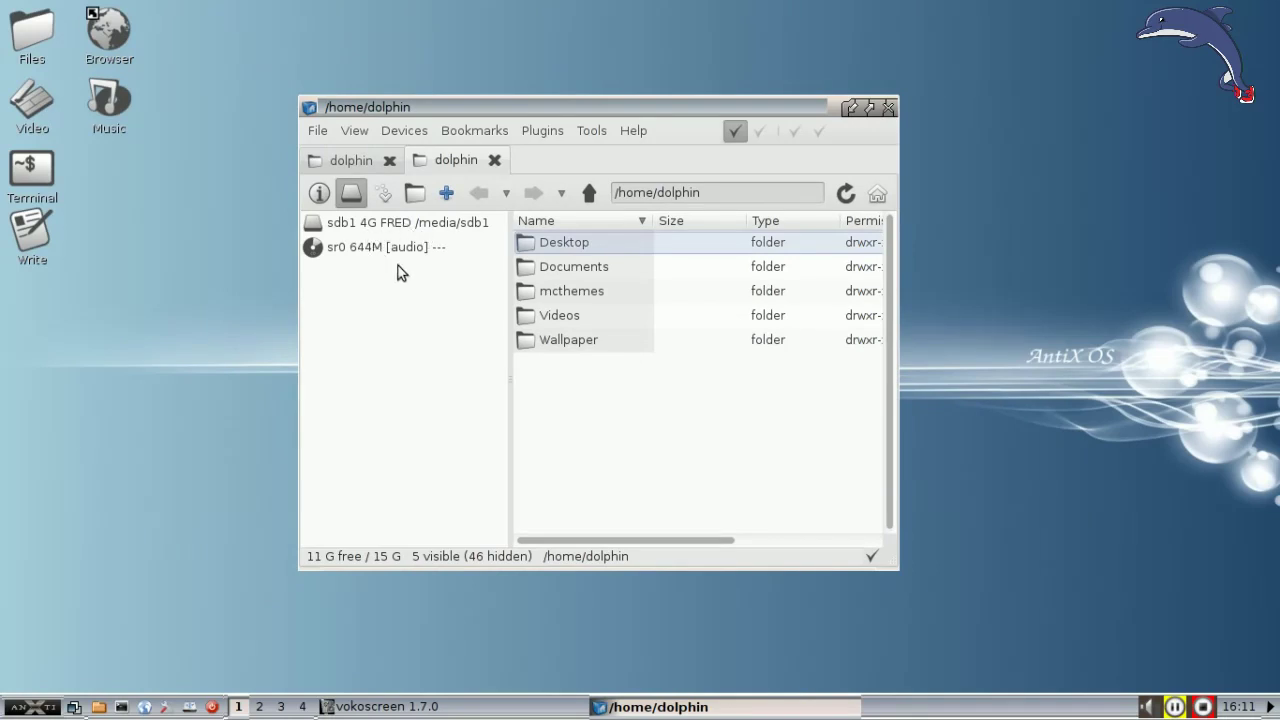
{"action": "left_click", "coordinate": [495, 160]}
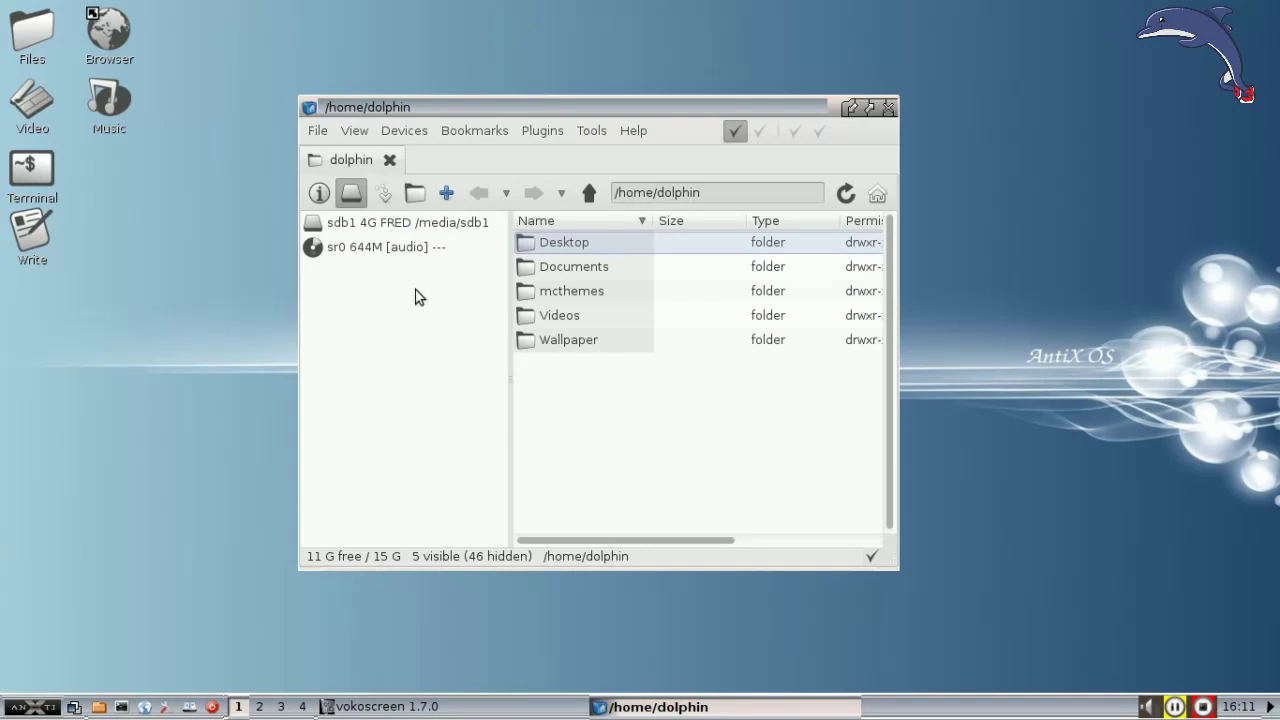
Step: Enable Settings > Show > Internal Drives in the device pane to list sda1–sda8
{"action": "right_click", "coordinate": [346, 342]}
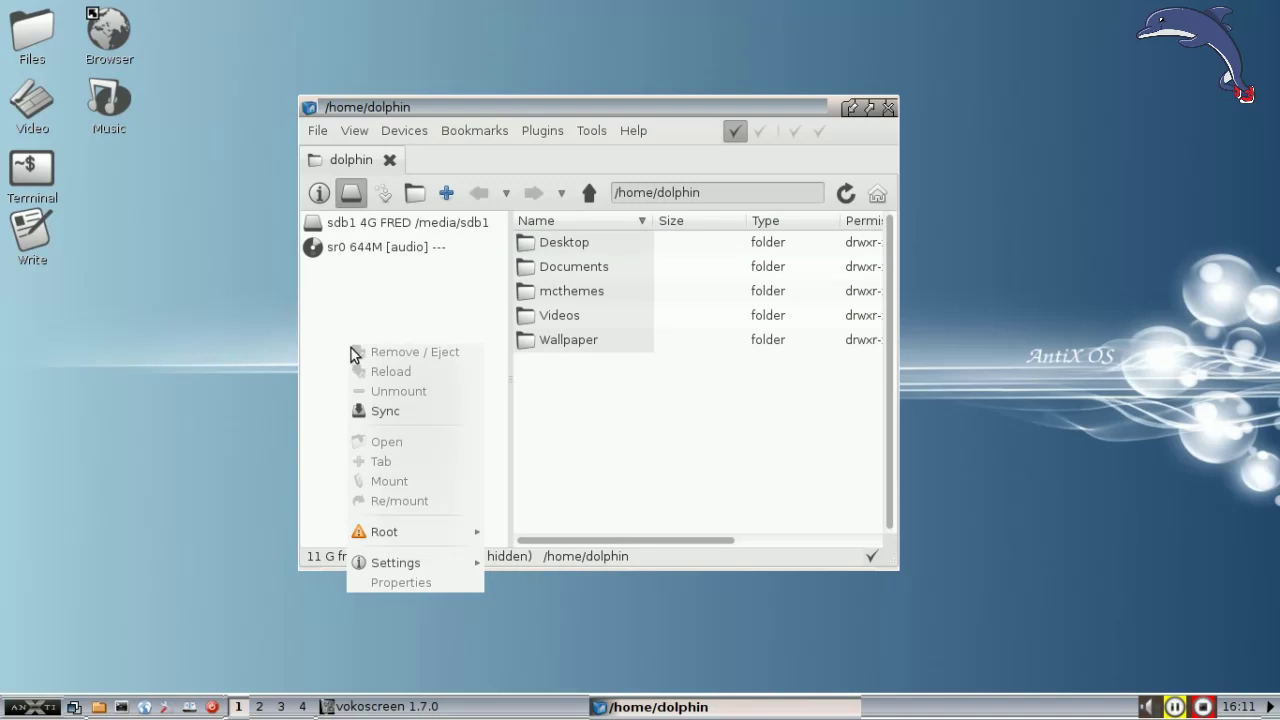
{"action": "mouse_move", "coordinate": [412, 563]}
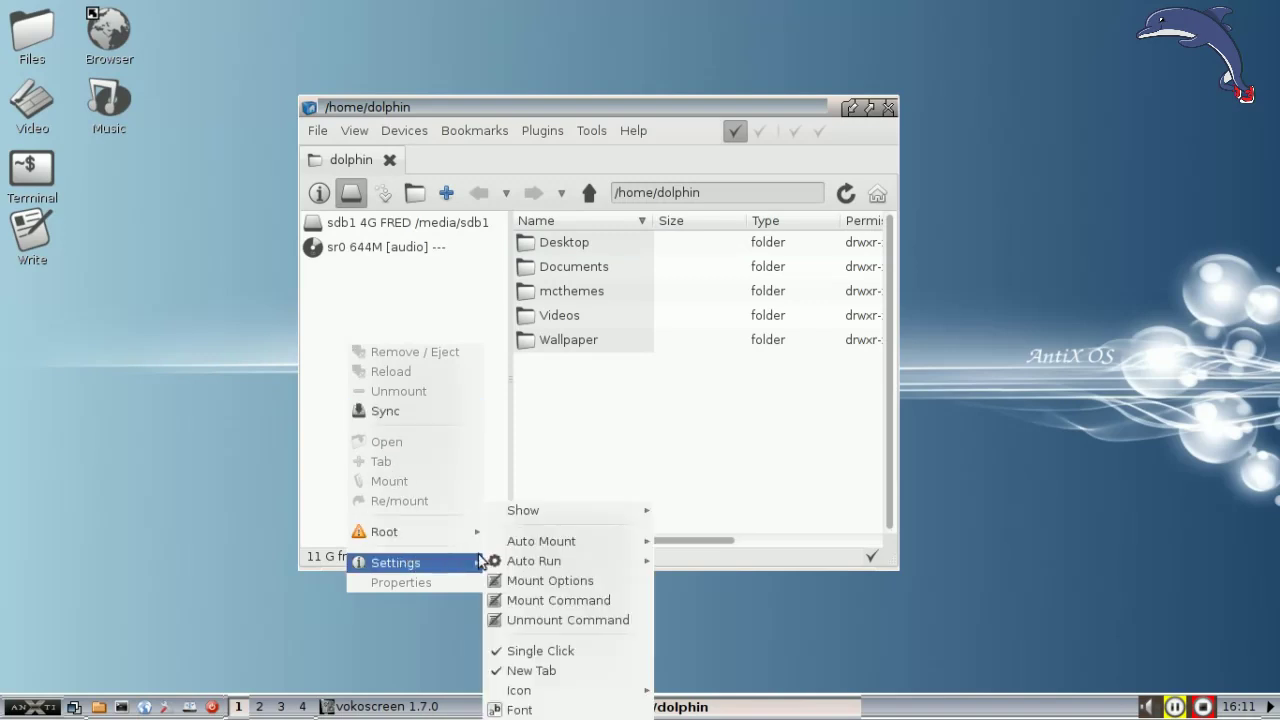
{"action": "mouse_move", "coordinate": [530, 514]}
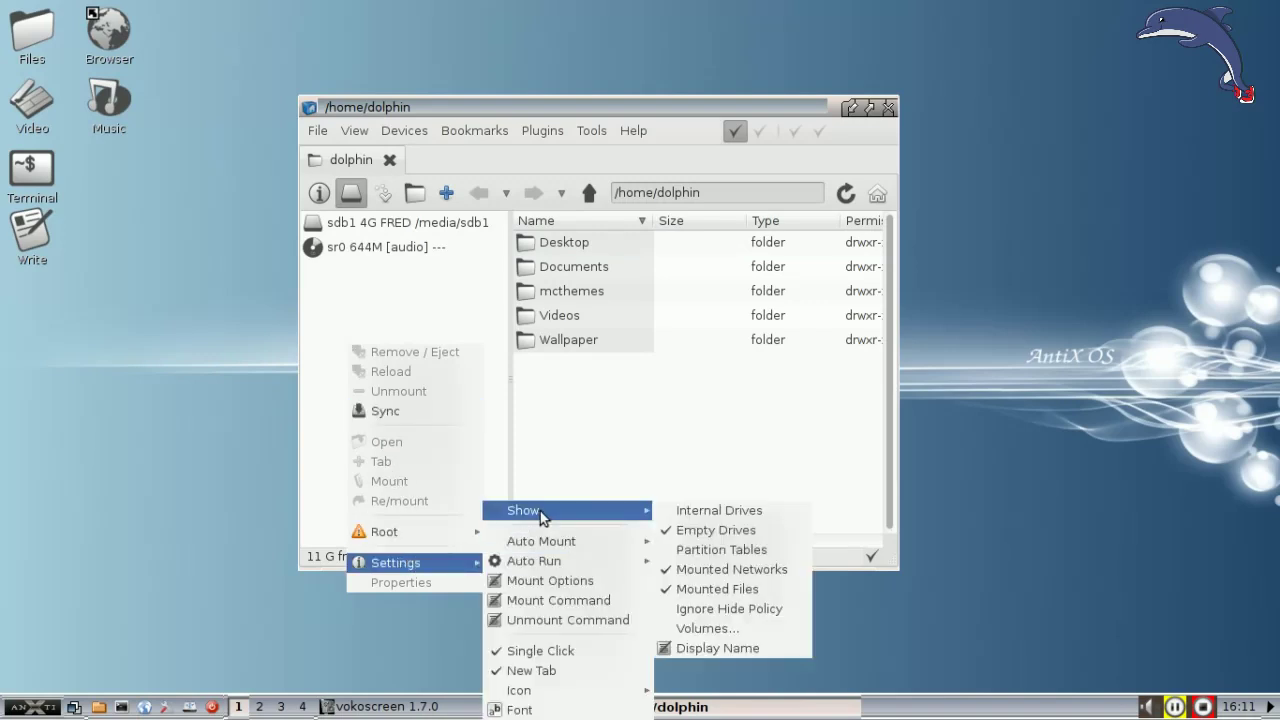
{"action": "left_click", "coordinate": [742, 511]}
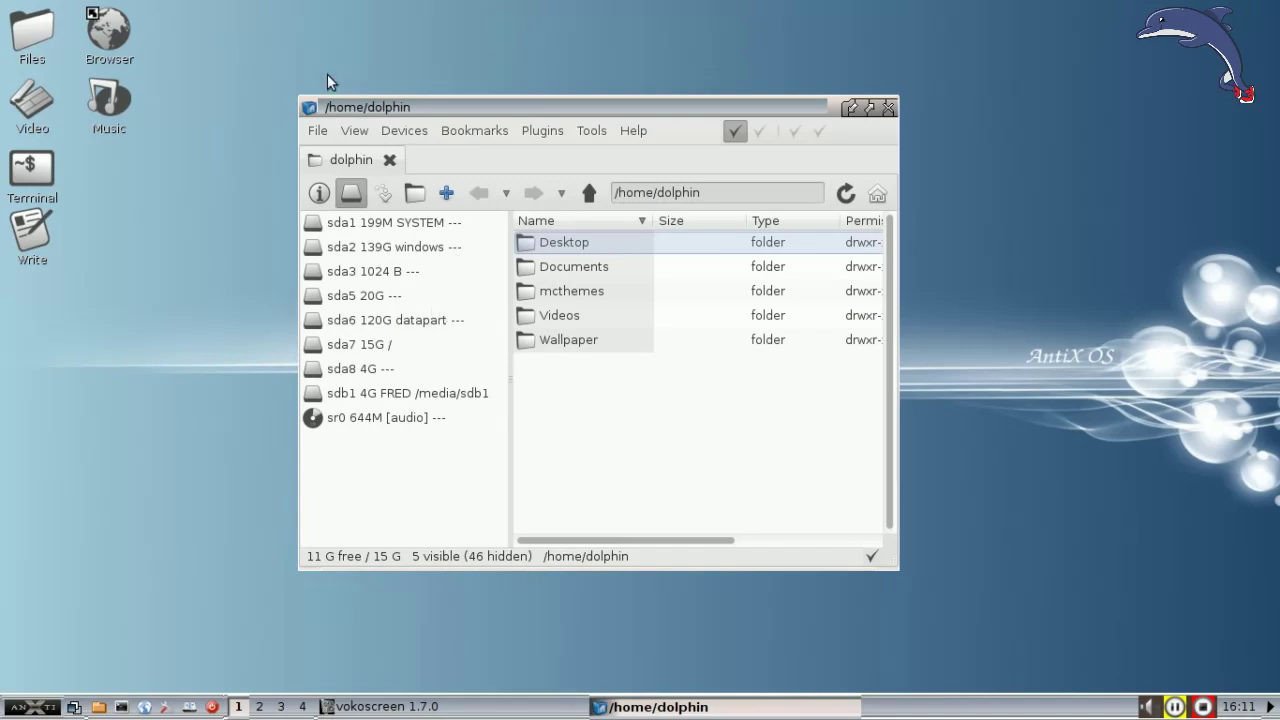
Step: Drag the SpaceFM window's top-left and bottom-right corners outward to reveal the Permission, Owner and Modified columns
{"action": "left_click_drag", "start_coordinate": [302, 98], "coordinate": [142, 58]}
{"action": "left_click_drag", "start_coordinate": [885, 560], "coordinate": [1101, 618]}
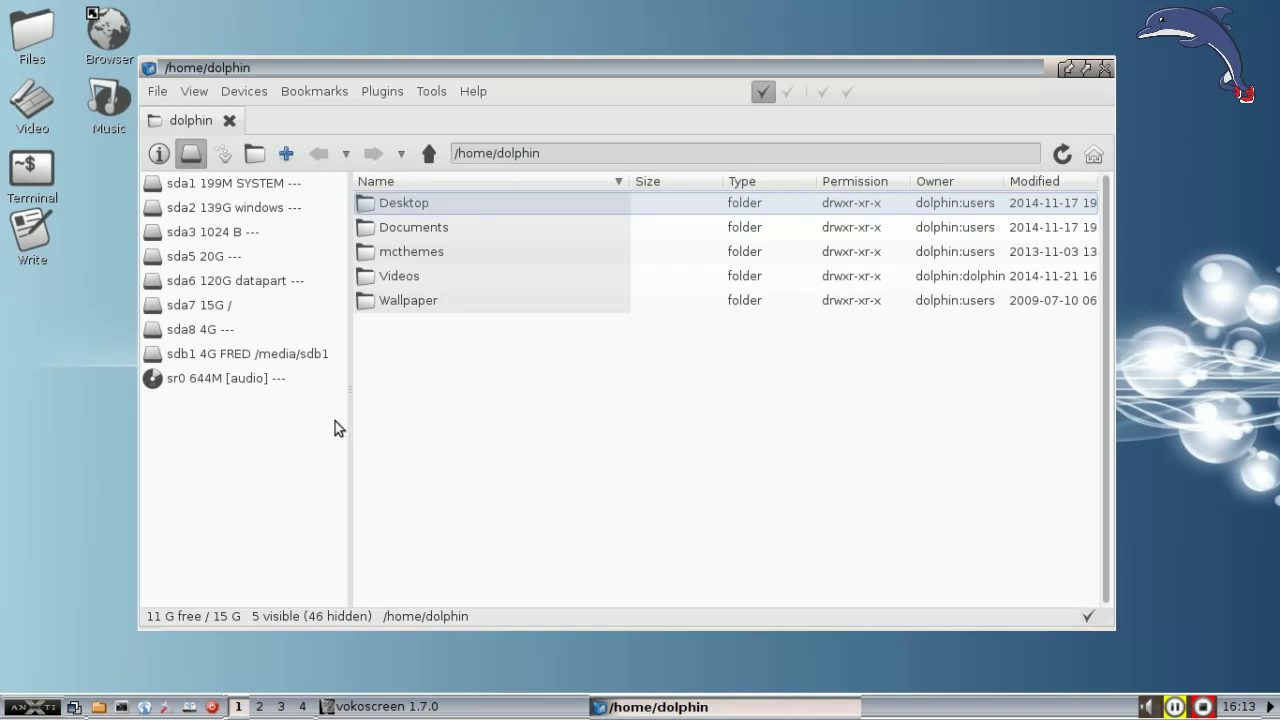
Step: Try editing udevil.conf as root from the device actions, then dismiss the missing root editor error
{"action": "right_click", "coordinate": [215, 431]}
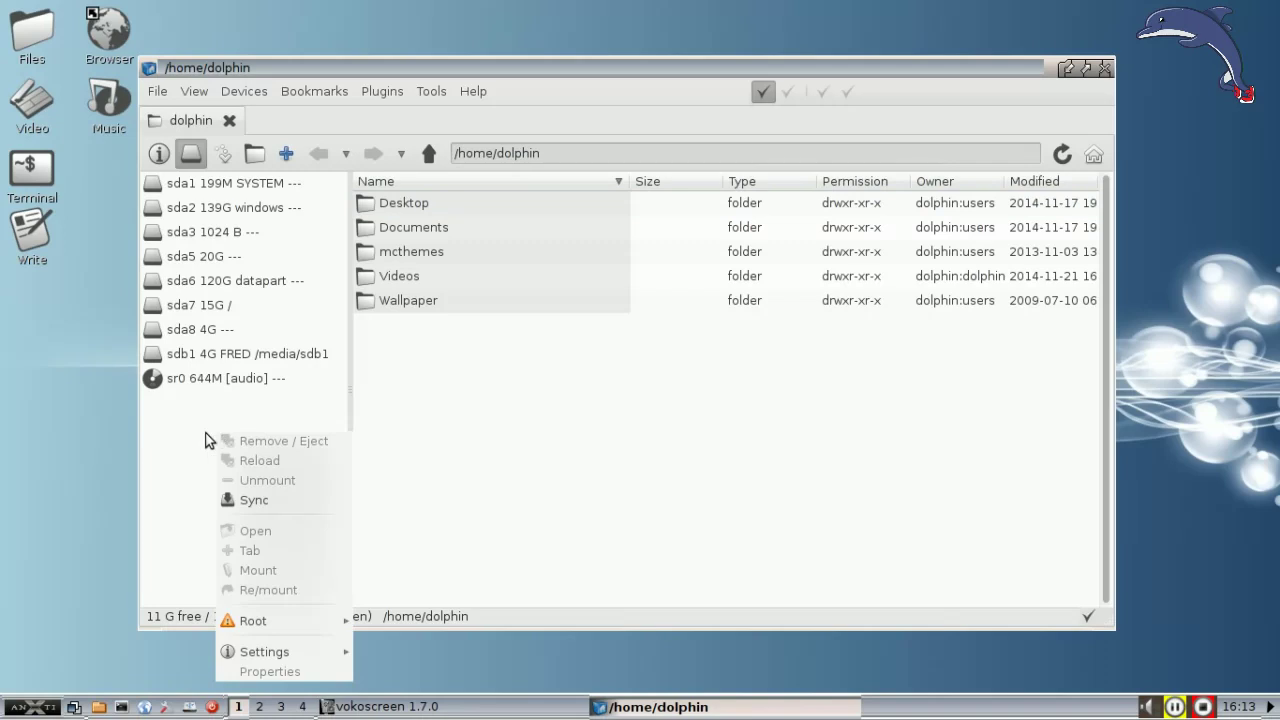
{"action": "left_click", "coordinate": [173, 419]}
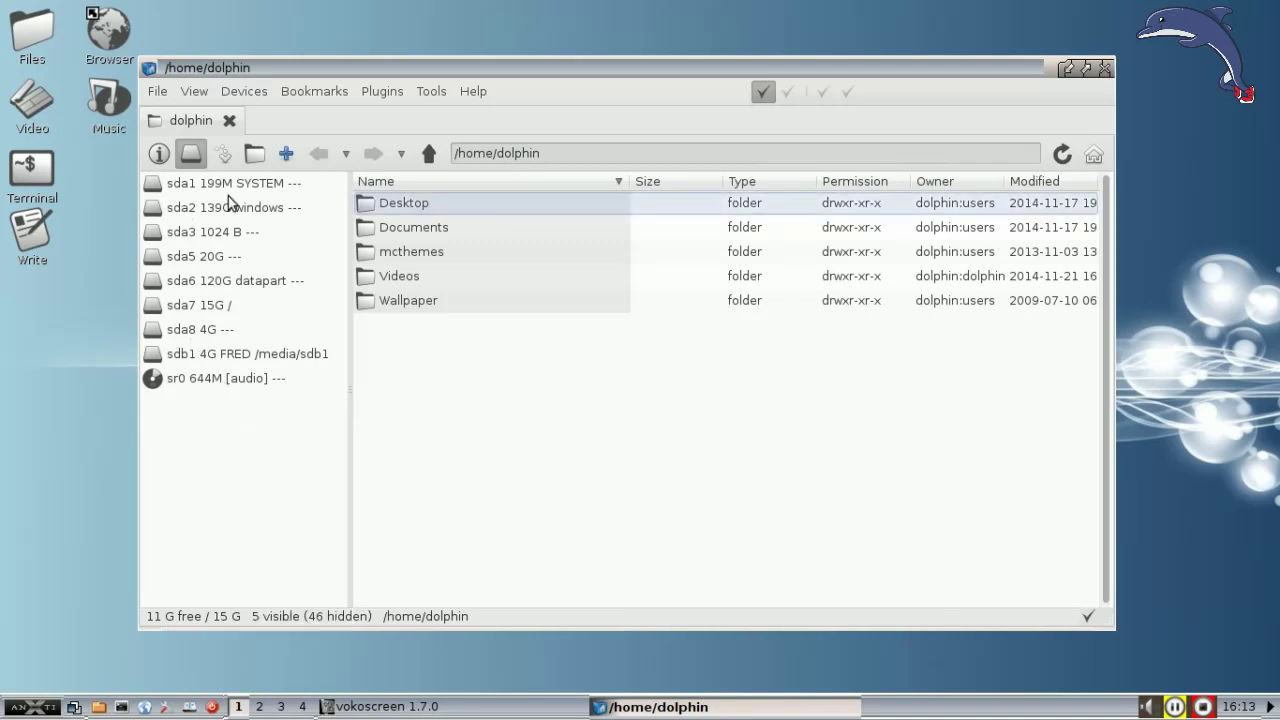
{"action": "right_click", "coordinate": [211, 427]}
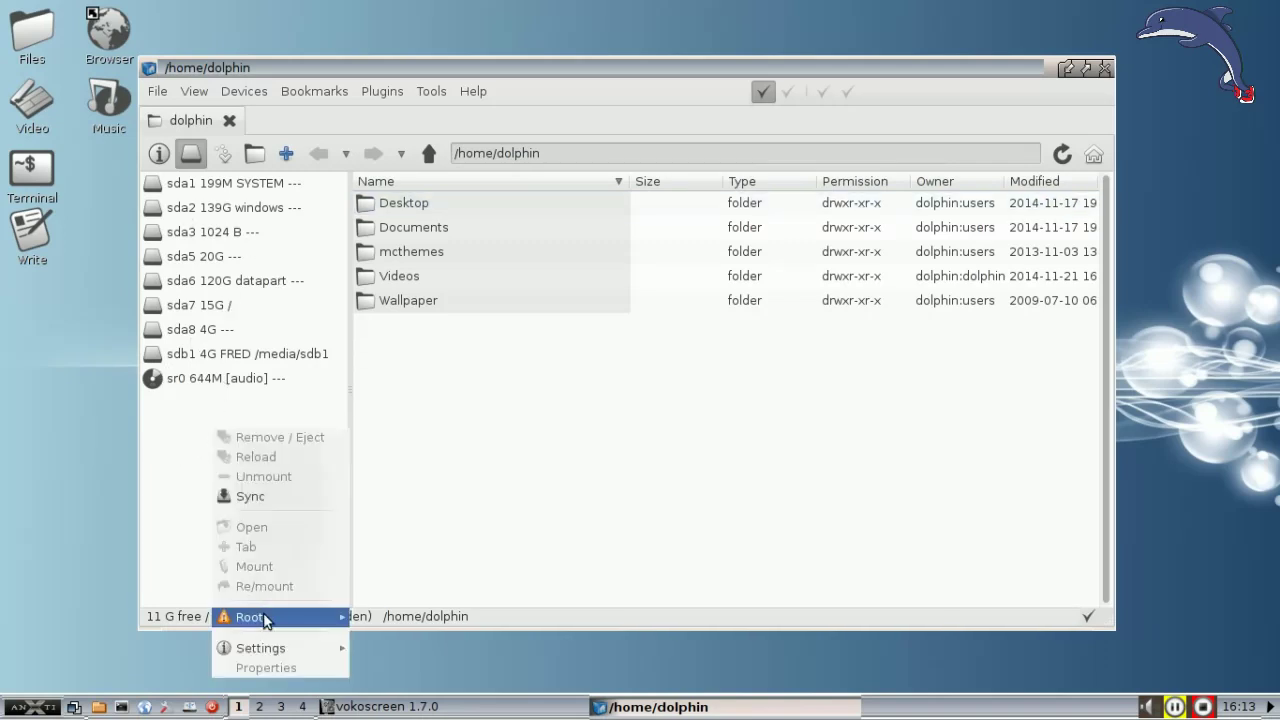
{"action": "mouse_move", "coordinate": [263, 617]}
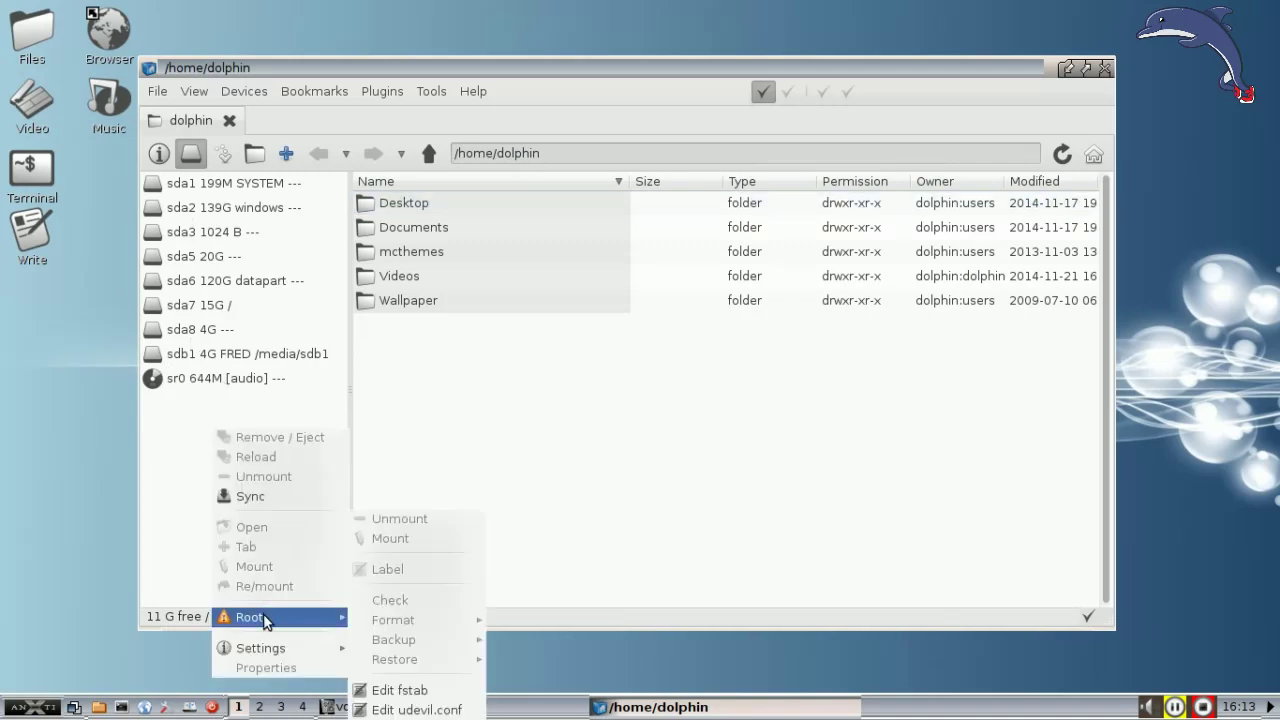
{"action": "left_click", "coordinate": [424, 710]}
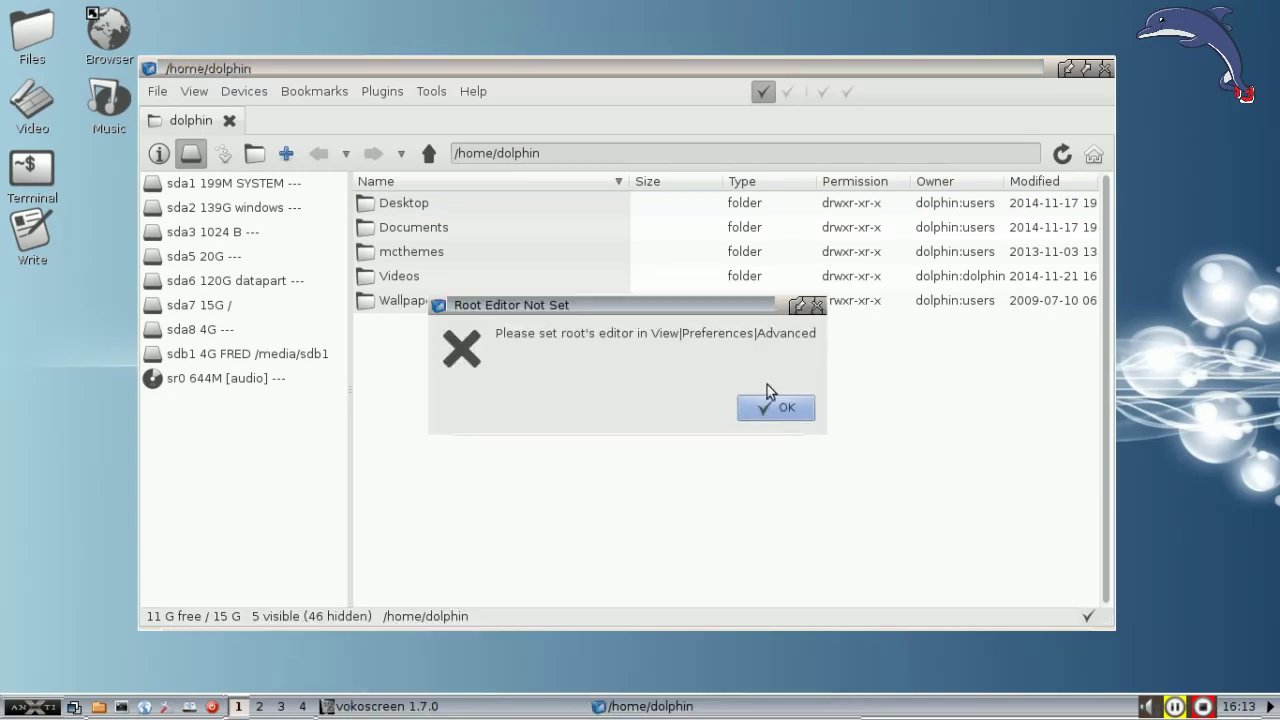
{"action": "left_click", "coordinate": [760, 410]}
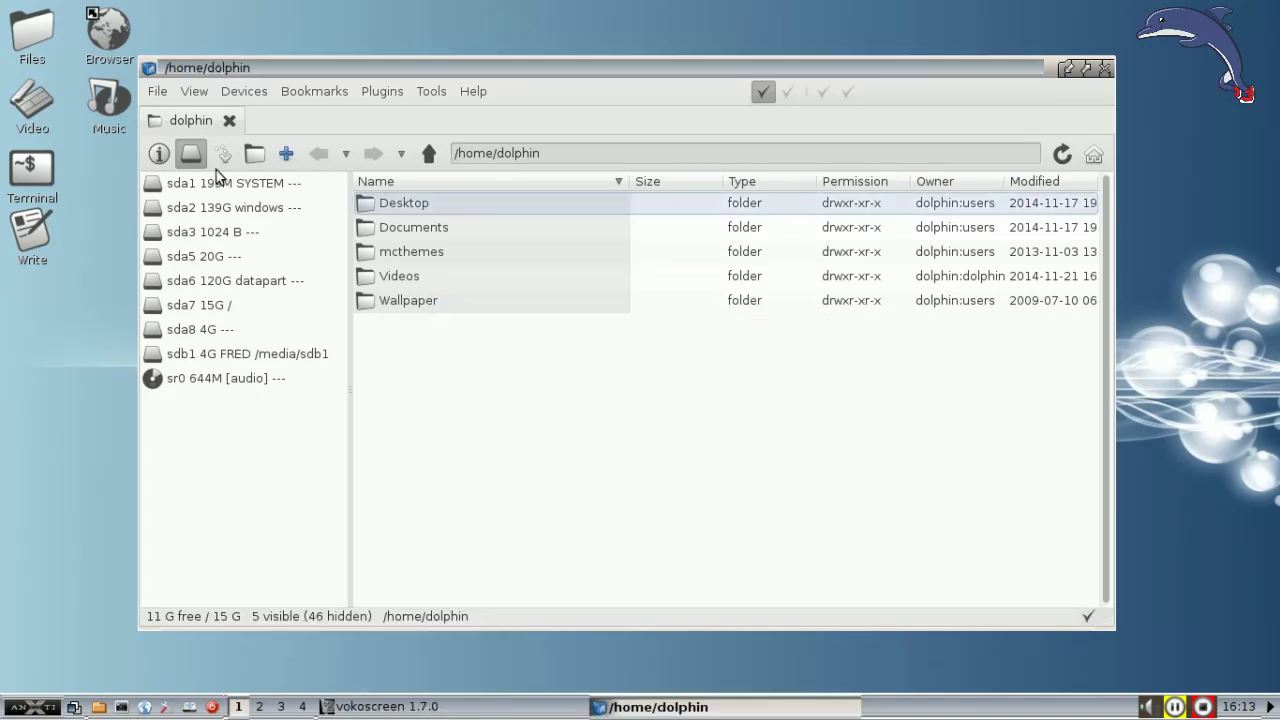
Step: Set Root's Editor to leafpad %f in Advanced preferences and confirm with the administrator password
{"action": "left_click", "coordinate": [194, 91]}
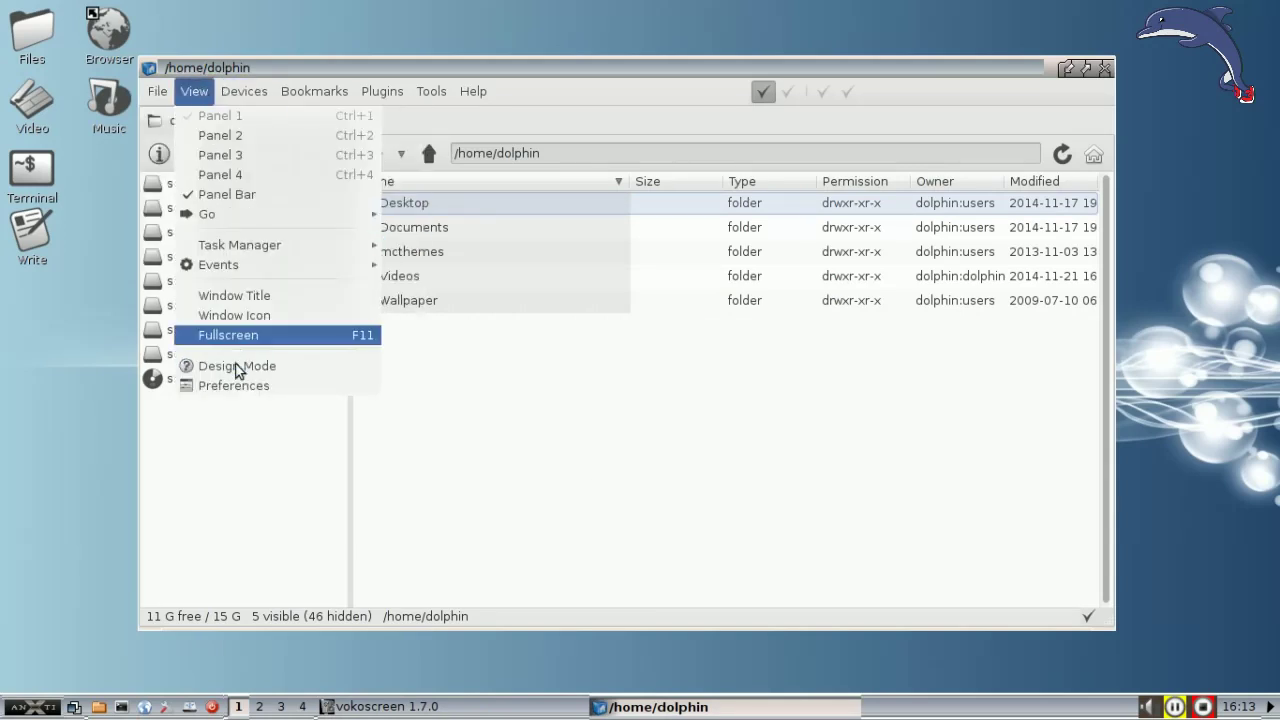
{"action": "left_click", "coordinate": [246, 385]}
{"action": "left_click", "coordinate": [622, 195]}
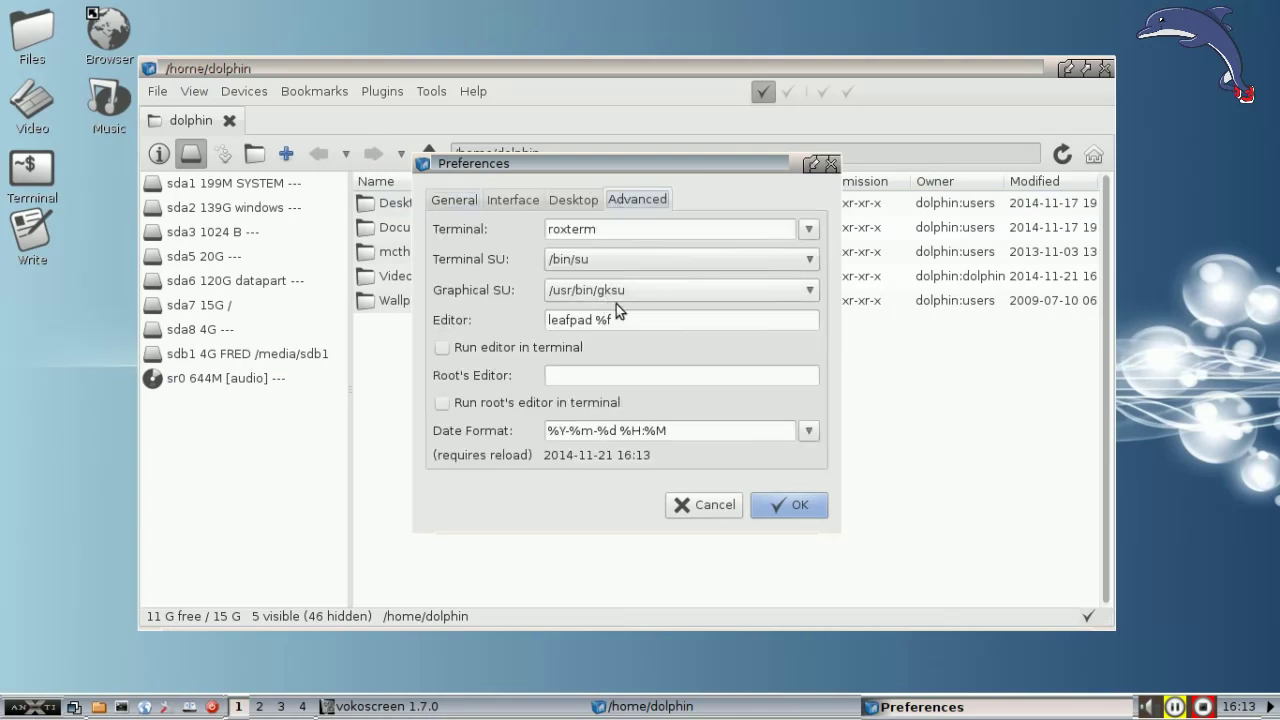
{"action": "left_click_drag", "start_coordinate": [614, 319], "coordinate": [509, 311]}
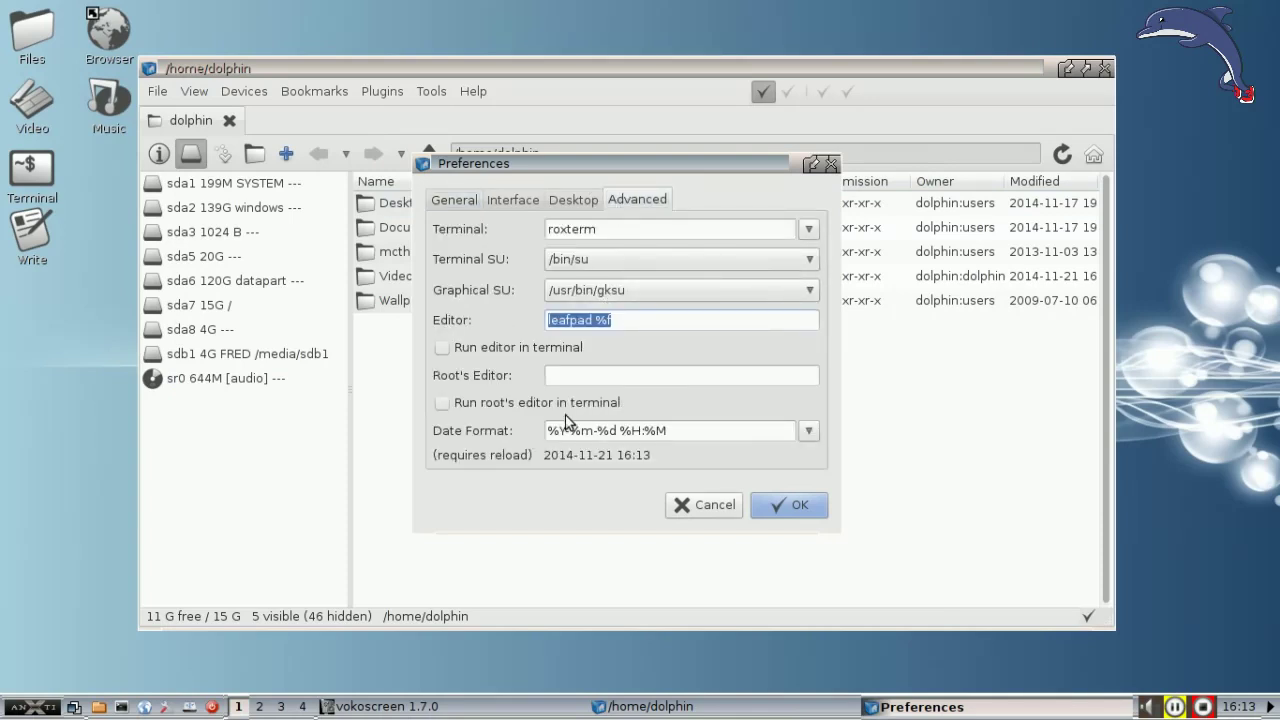
{"action": "middle_click", "coordinate": [578, 374]}
{"action": "left_click", "coordinate": [790, 505]}
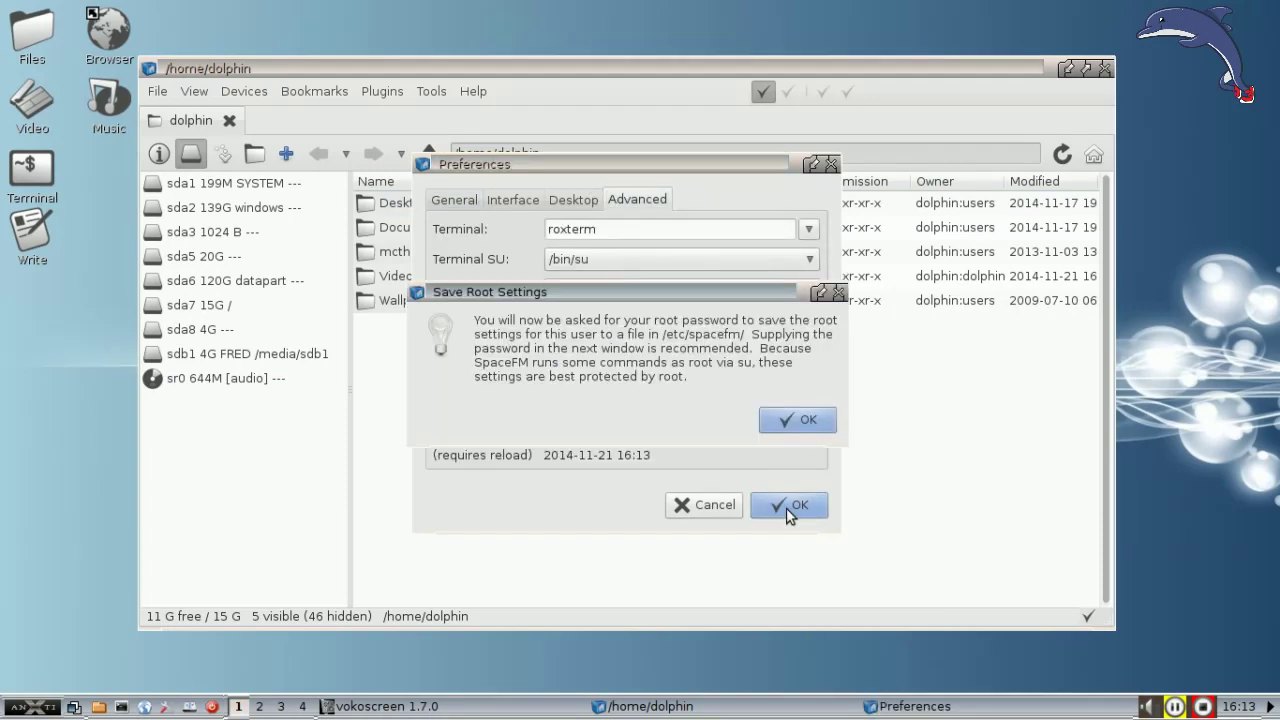
{"action": "left_click", "coordinate": [796, 419]}
{"action": "type", "text": "root"}
{"action": "key", "text": "Return"}
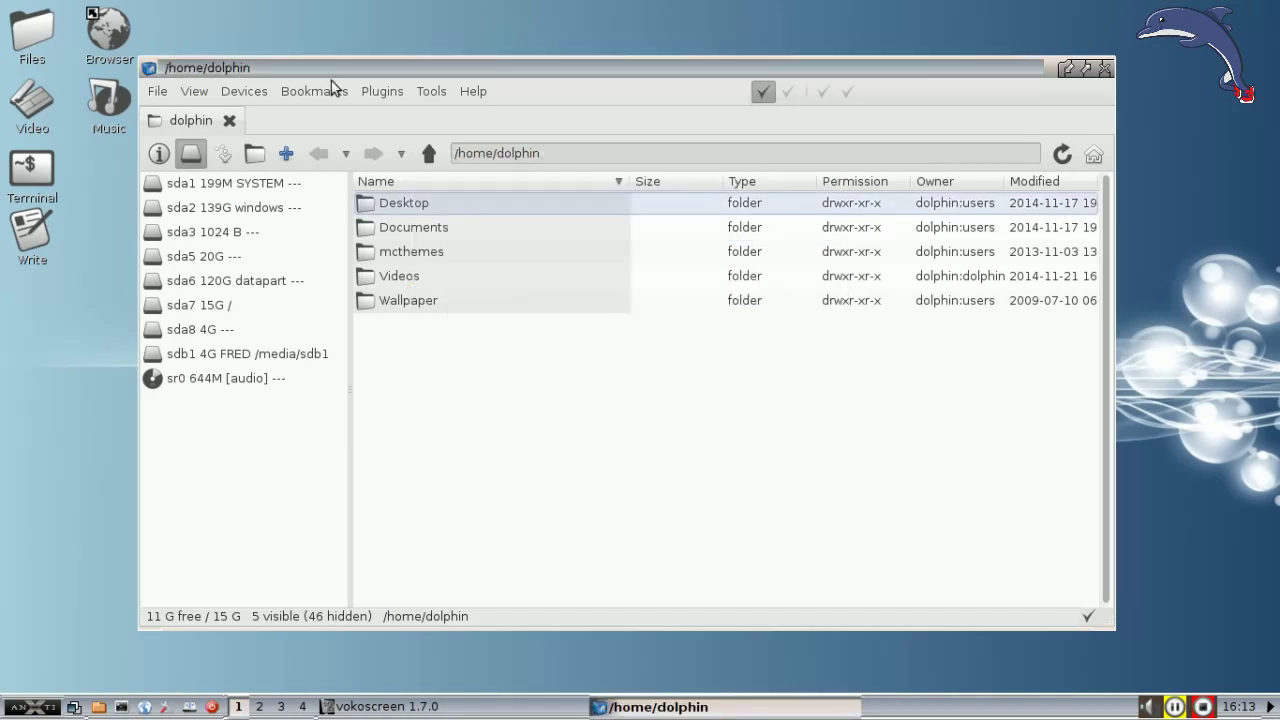
Step: Open /etc/udevil/udevil.conf as root in Leafpad using the admin password and enlarge the editor window
{"action": "right_click", "coordinate": [234, 425]}
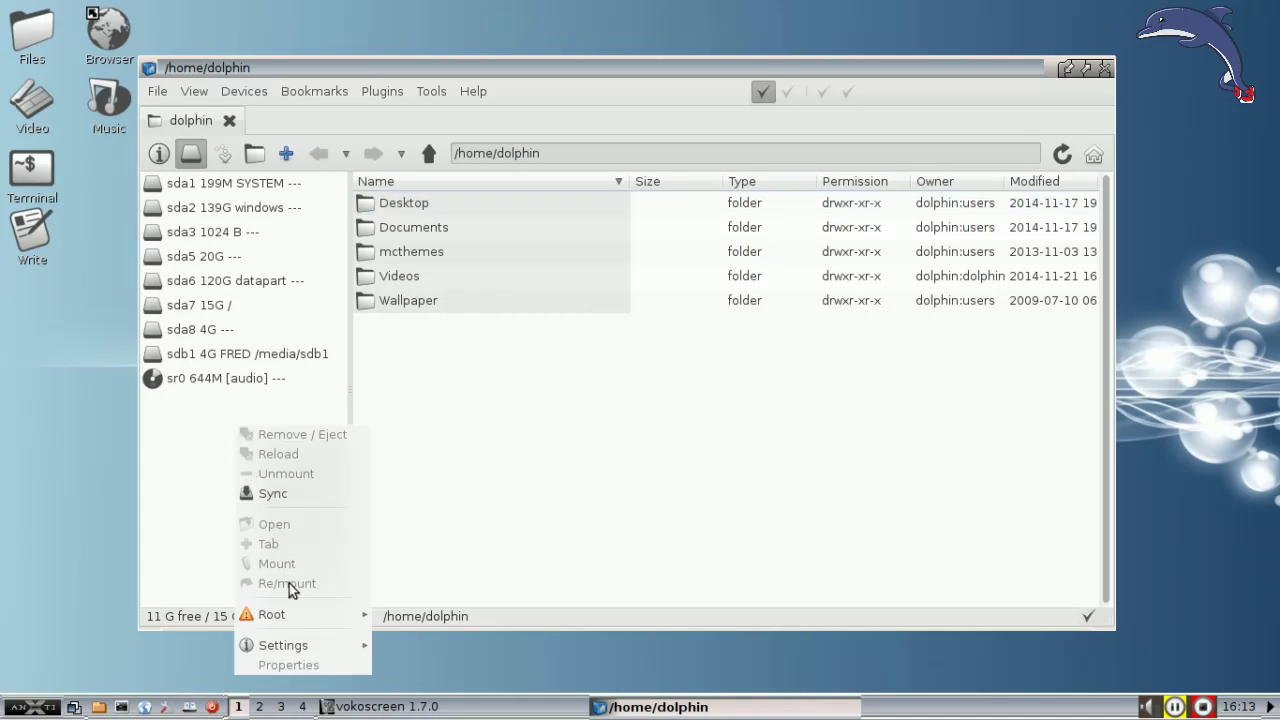
{"action": "mouse_move", "coordinate": [296, 614]}
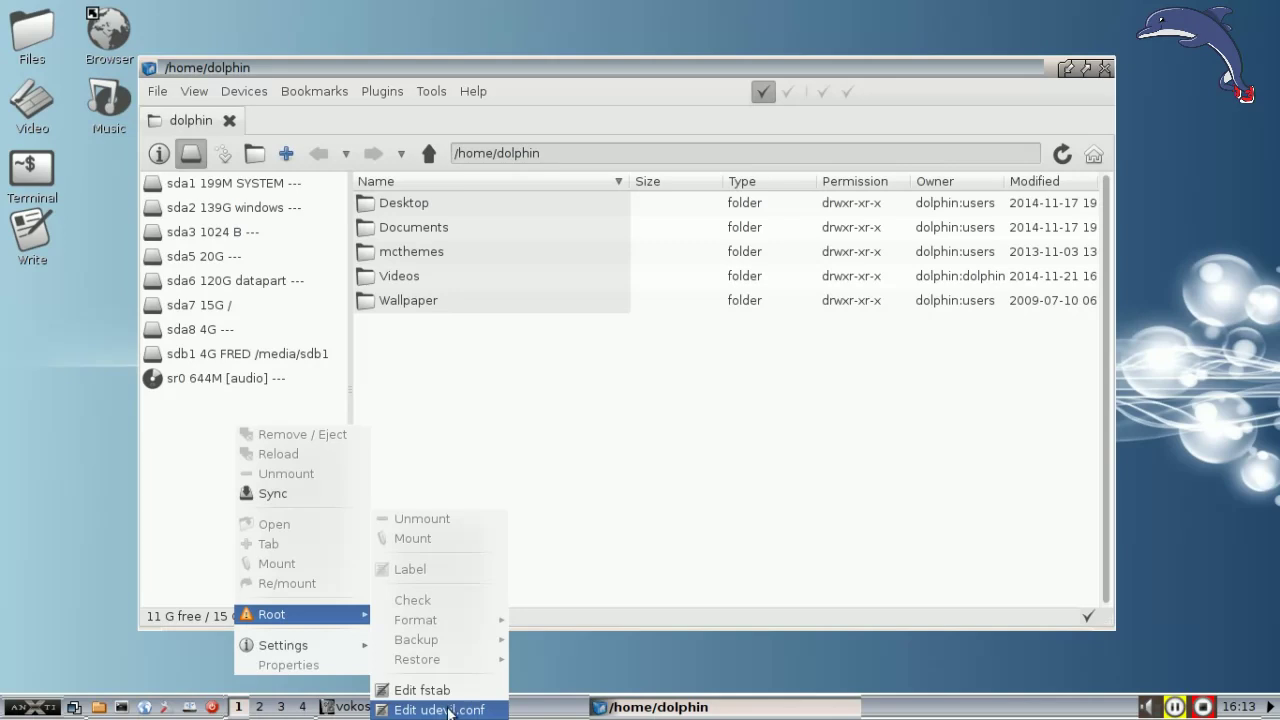
{"action": "left_click", "coordinate": [450, 711]}
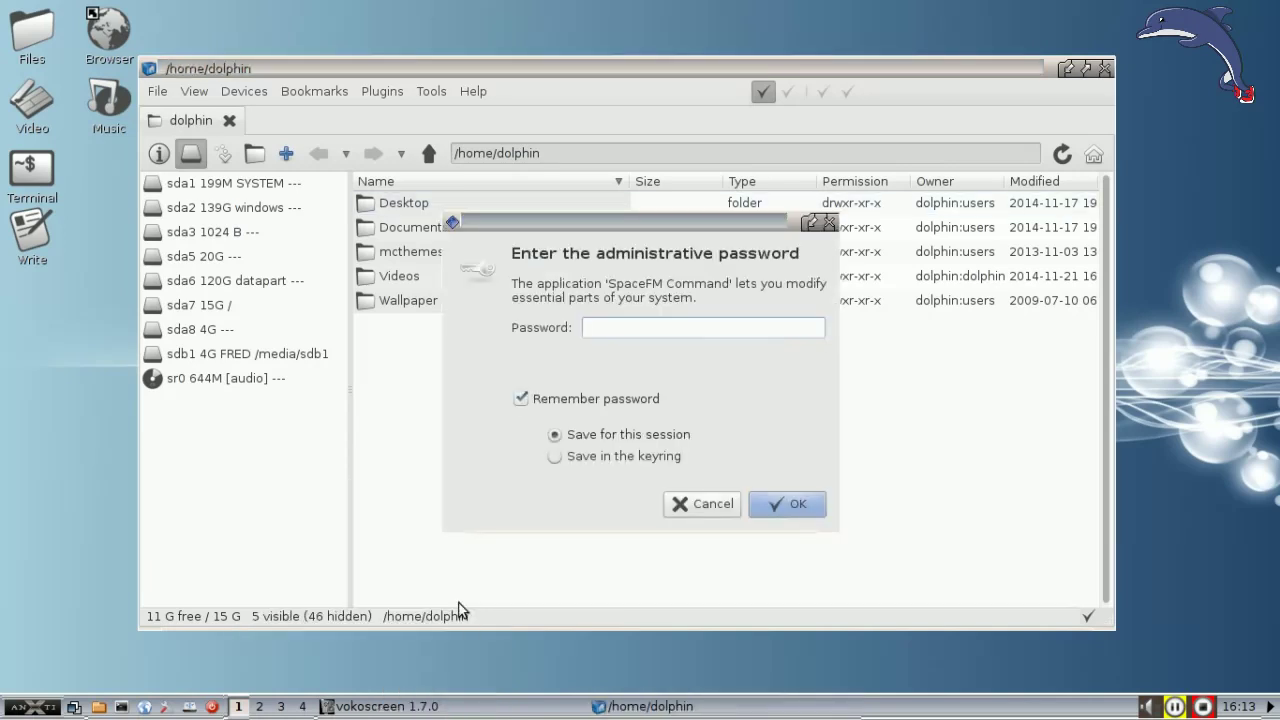
{"action": "type", "text": "****"}
{"action": "key", "text": "Return"}
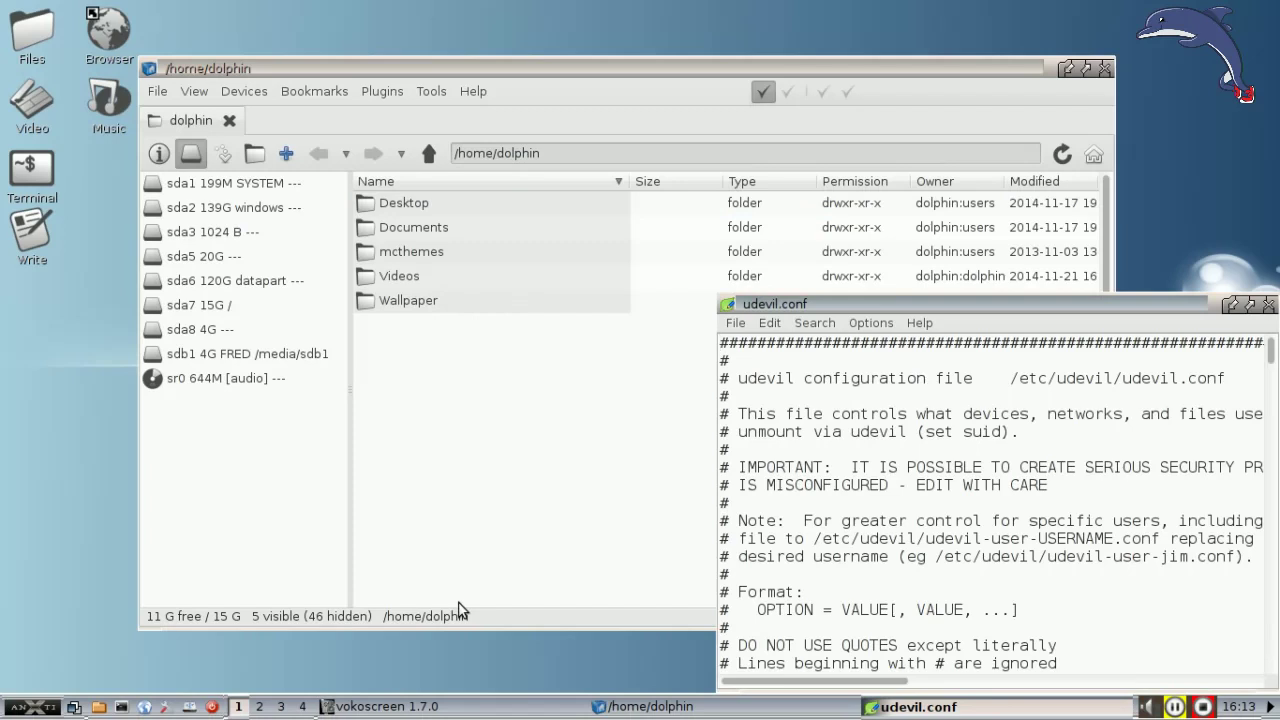
{"action": "left_click_drag", "start_coordinate": [719, 297], "coordinate": [133, 66]}
{"action": "left_click_drag", "start_coordinate": [350, 69], "coordinate": [292, 26]}
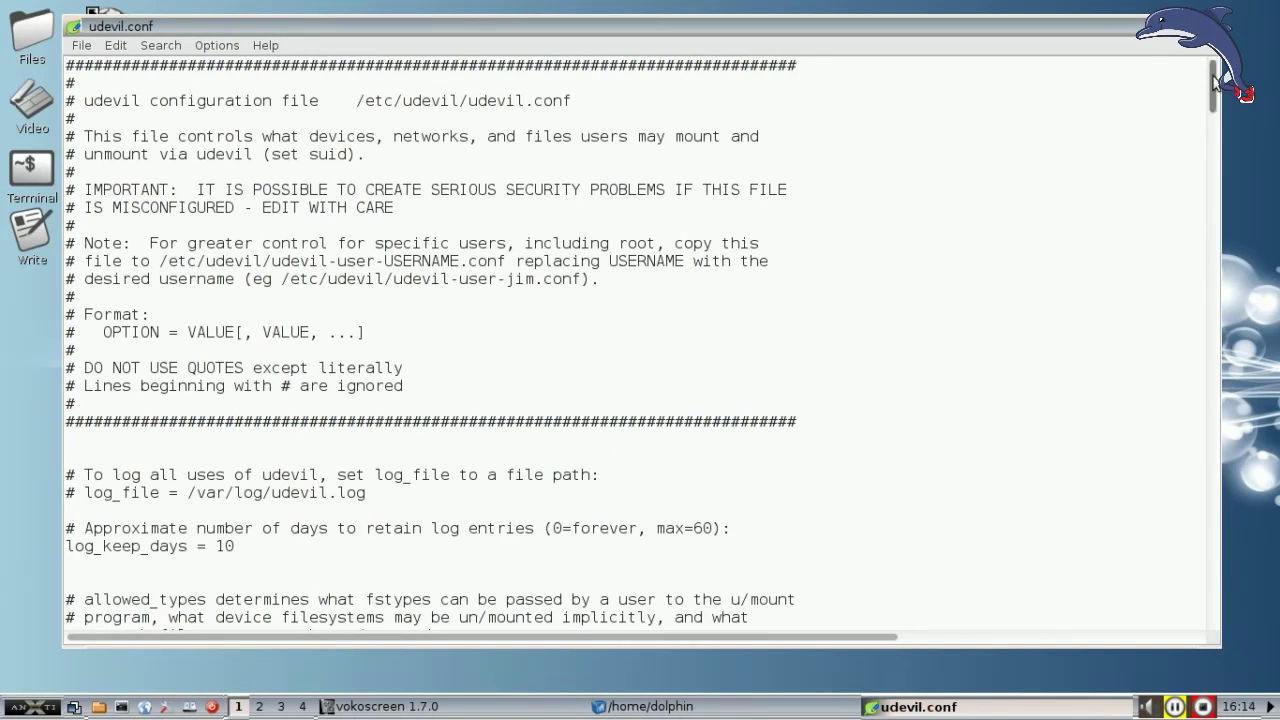
Step: Change allowed_types to '$KNOWN_FILESYSTEMS, file, cifs', save udevil.conf, and quit Leafpad
{"action": "left_click_drag", "start_coordinate": [1213, 76], "coordinate": [1214, 124]}
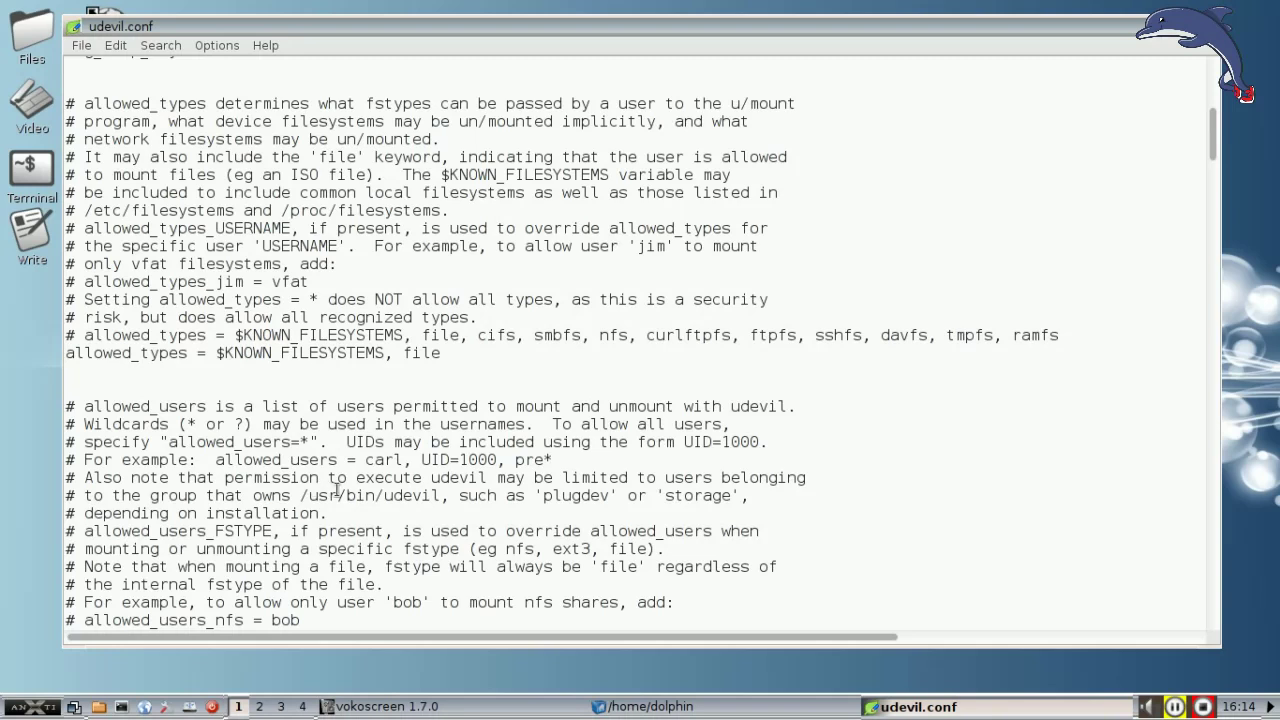
{"action": "left_click", "coordinate": [470, 356]}
{"action": "type", "text": ", cifs"}
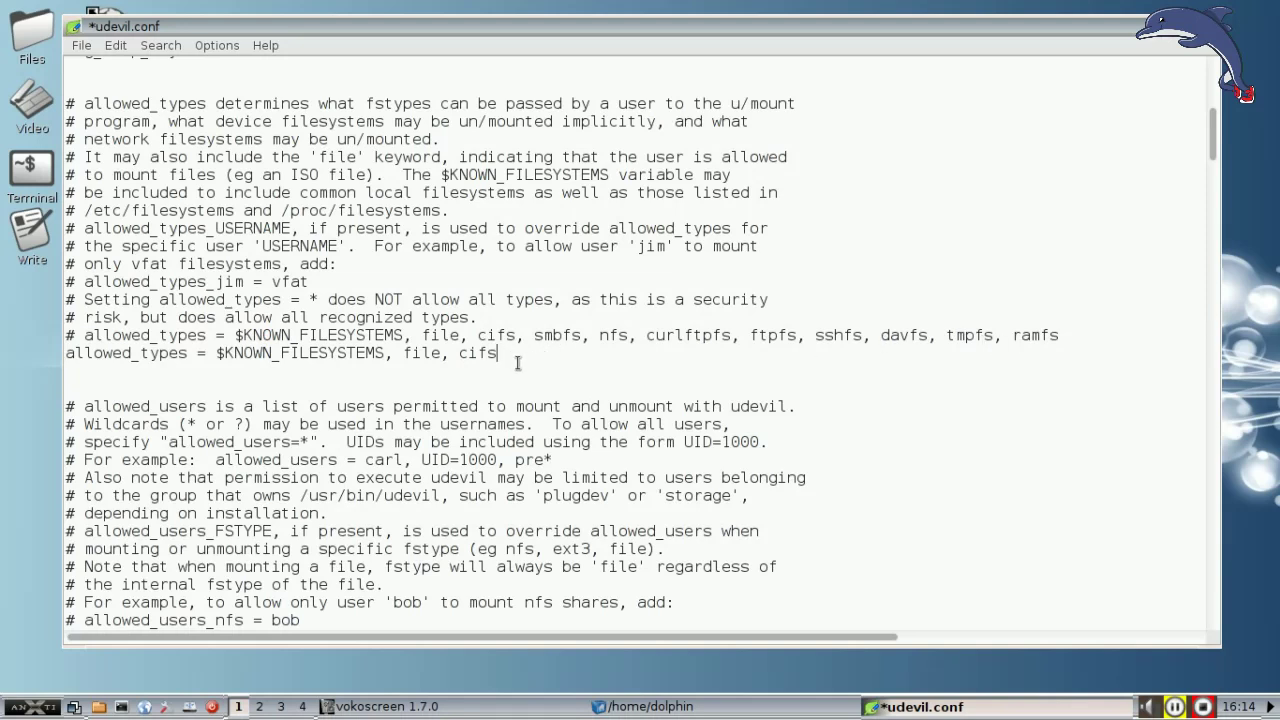
{"action": "left_click", "coordinate": [82, 46]}
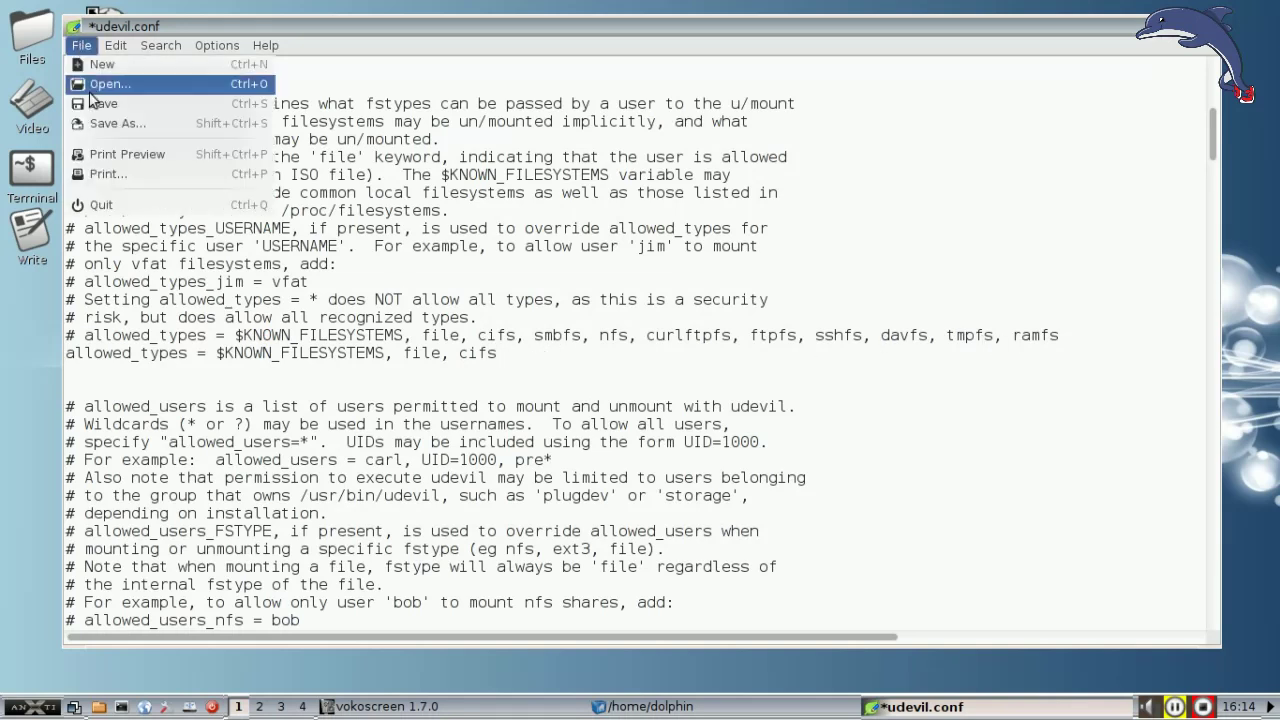
{"action": "left_click", "coordinate": [96, 103]}
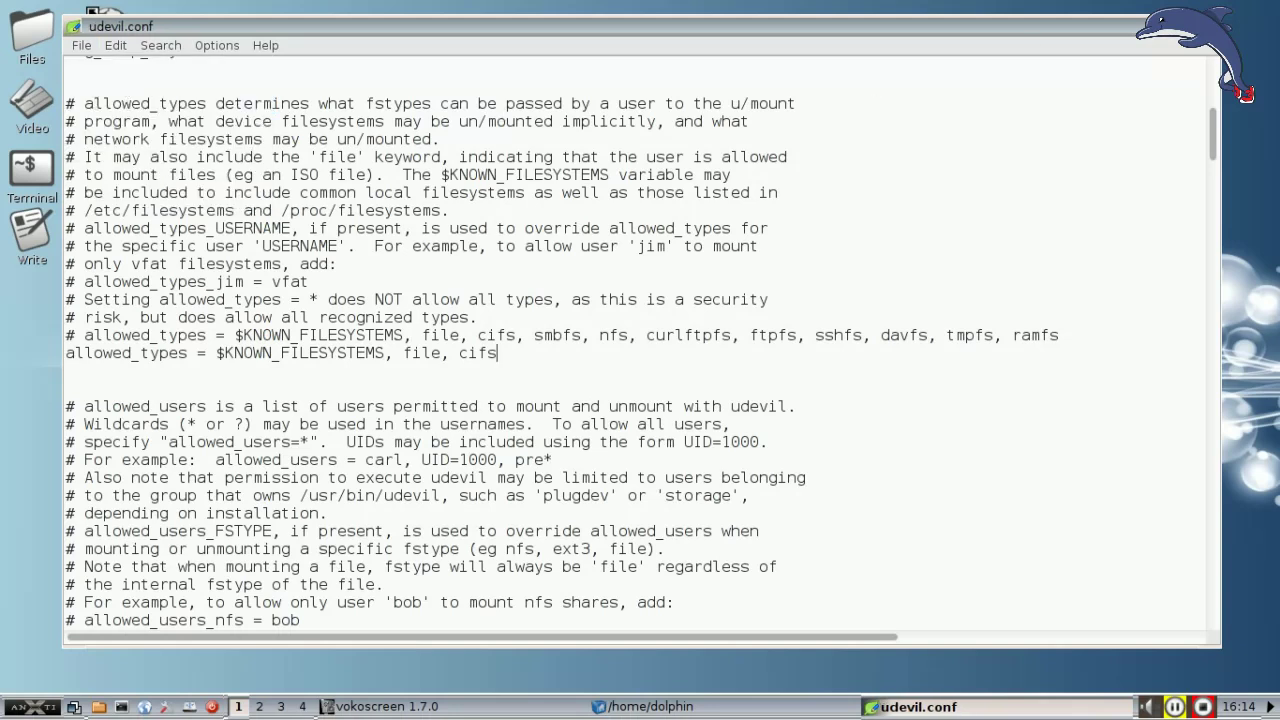
{"action": "key", "text": "ctrl+q"}
Step: Replace /home/dolphin in the location bar with smb://192.168.1.138/server to netmount the share
{"action": "left_click", "coordinate": [578, 153]}
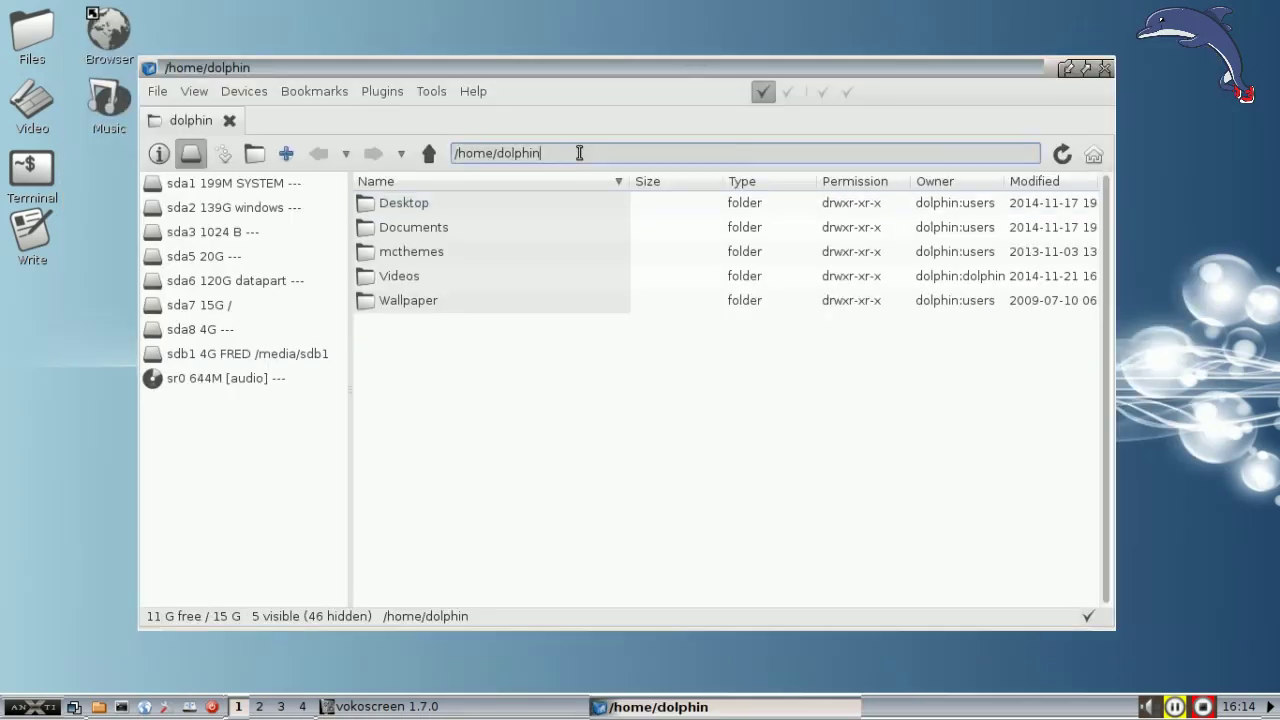
{"action": "left_click_drag", "start_coordinate": [567, 153], "coordinate": [449, 150]}
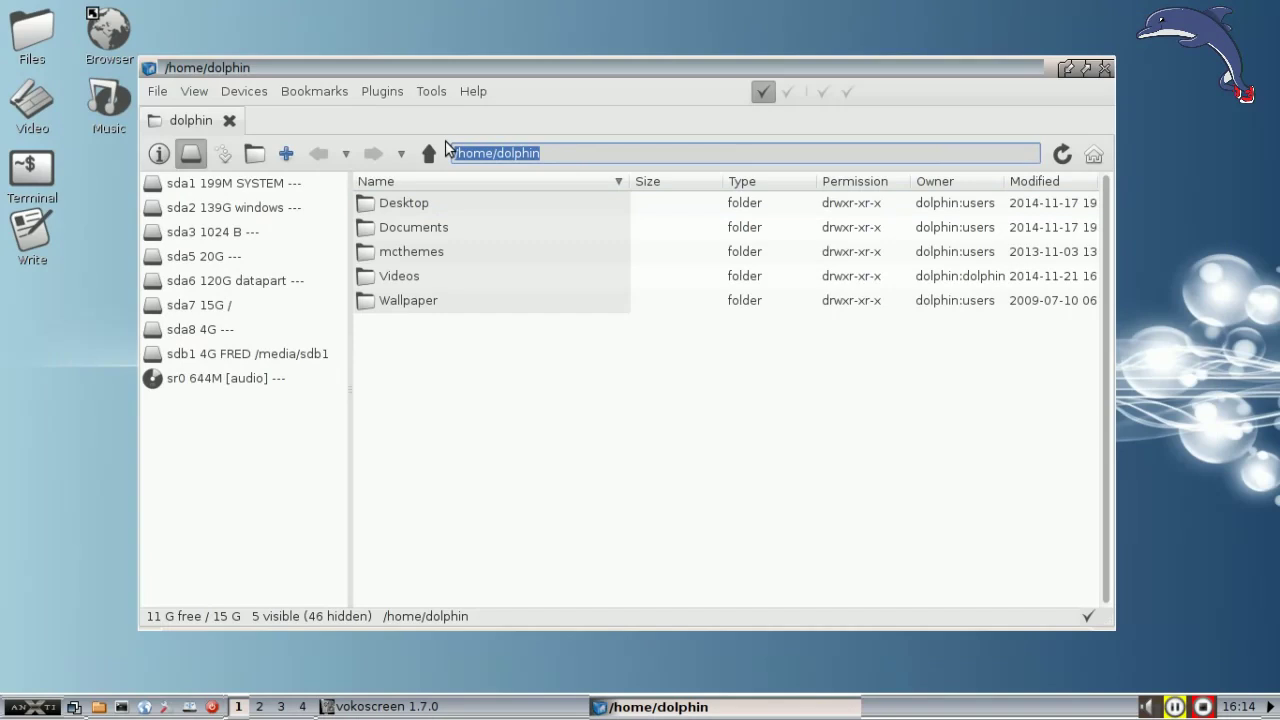
{"action": "type", "text": "smb"}
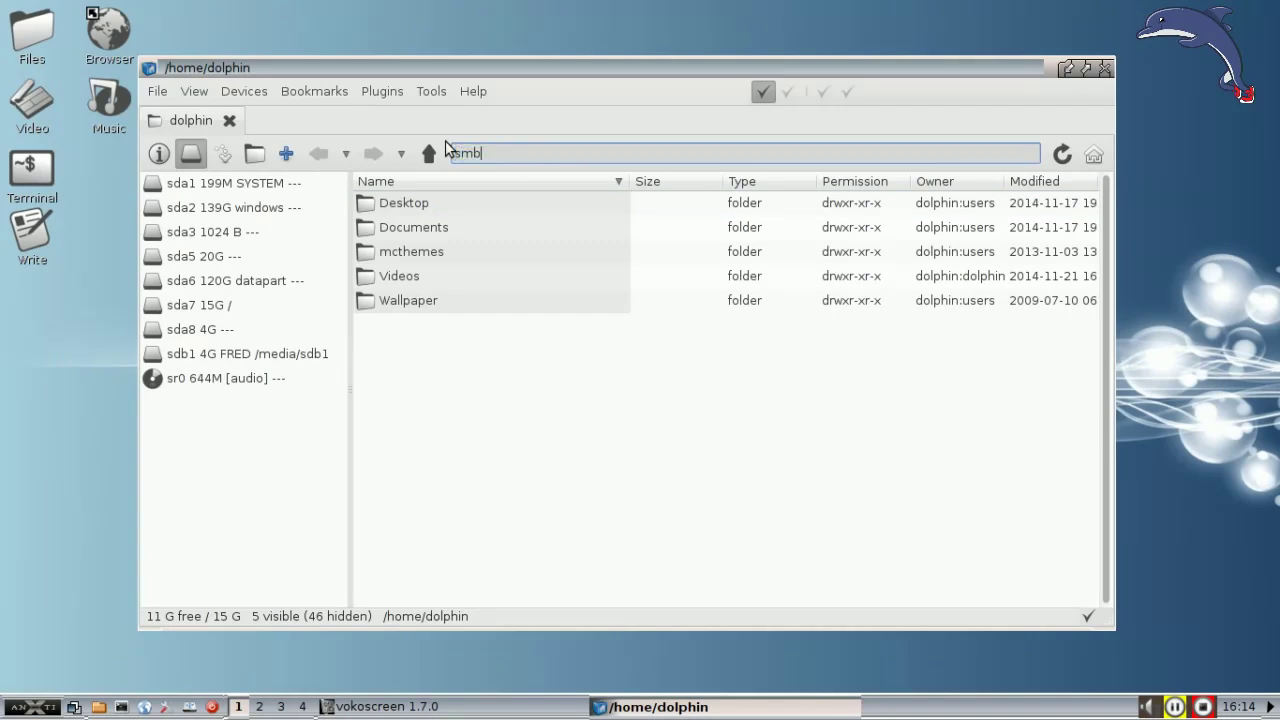
{"action": "type", "text": "://"}
{"action": "type", "text": "192.168.1.138/server"}
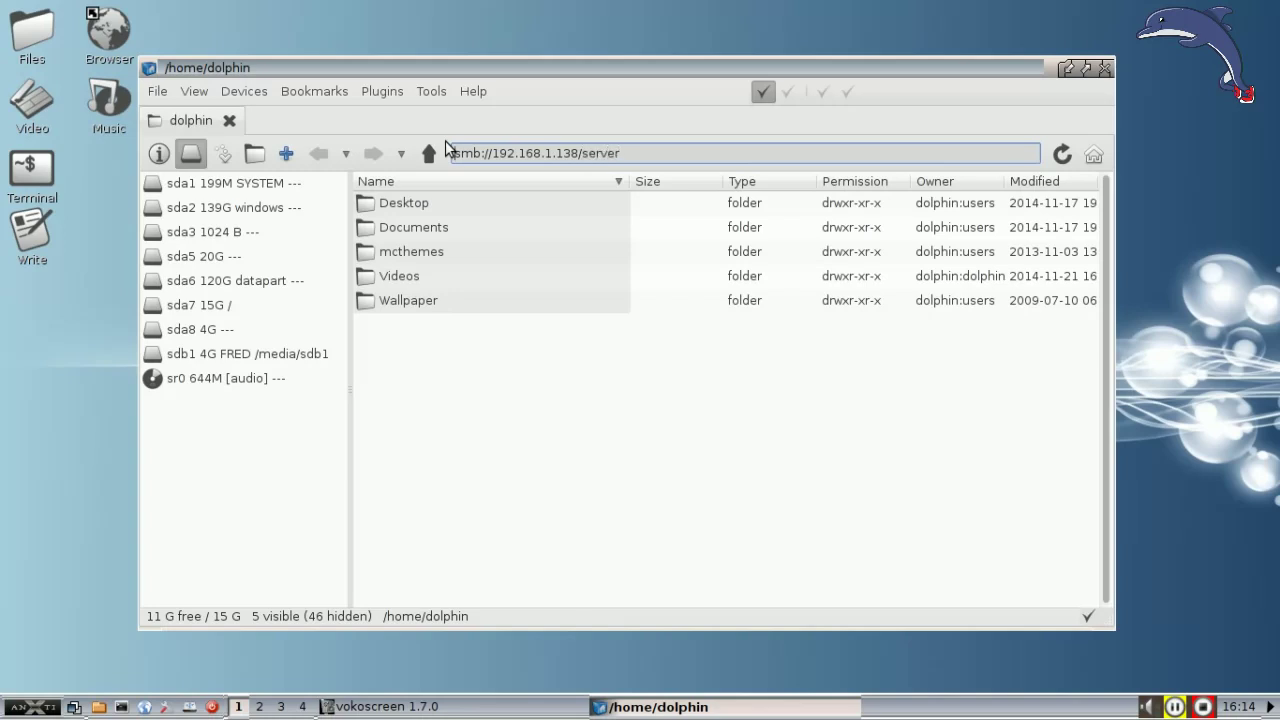
{"action": "key", "text": "Return"}
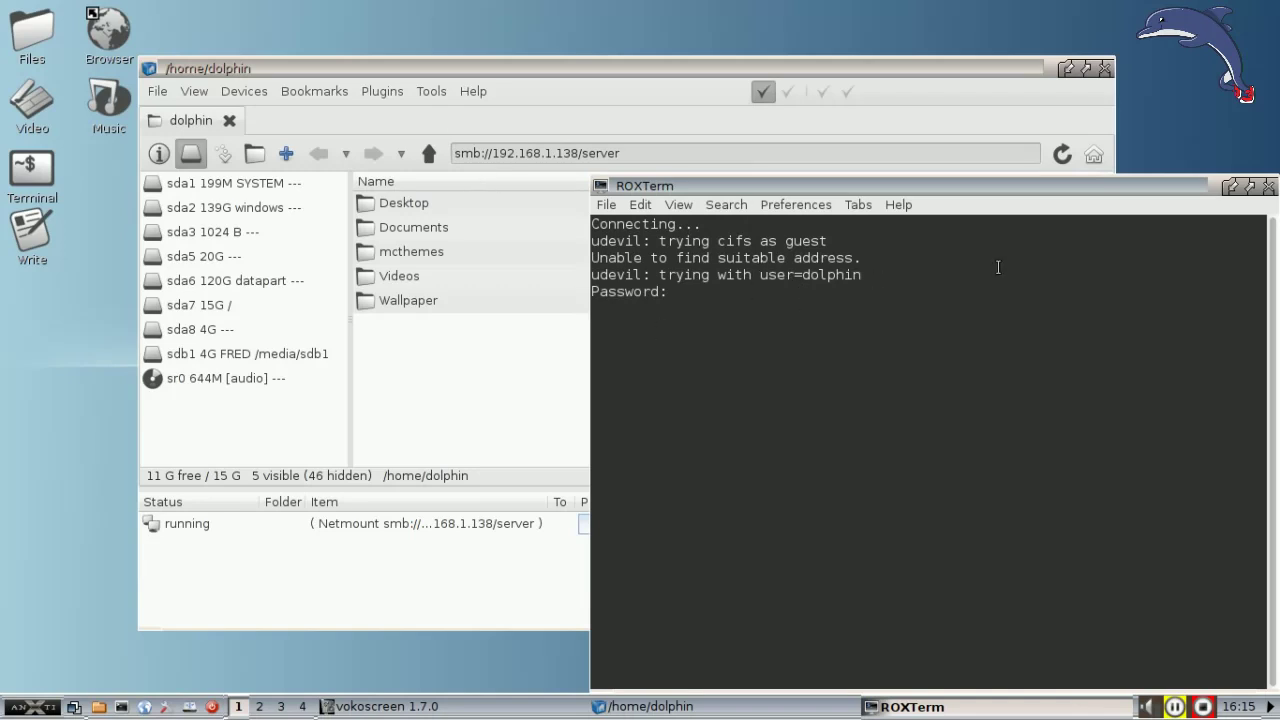
Step: Dismiss the failed connection and run findshares in a new terminal to list network shares
{"action": "key", "text": "Return"}
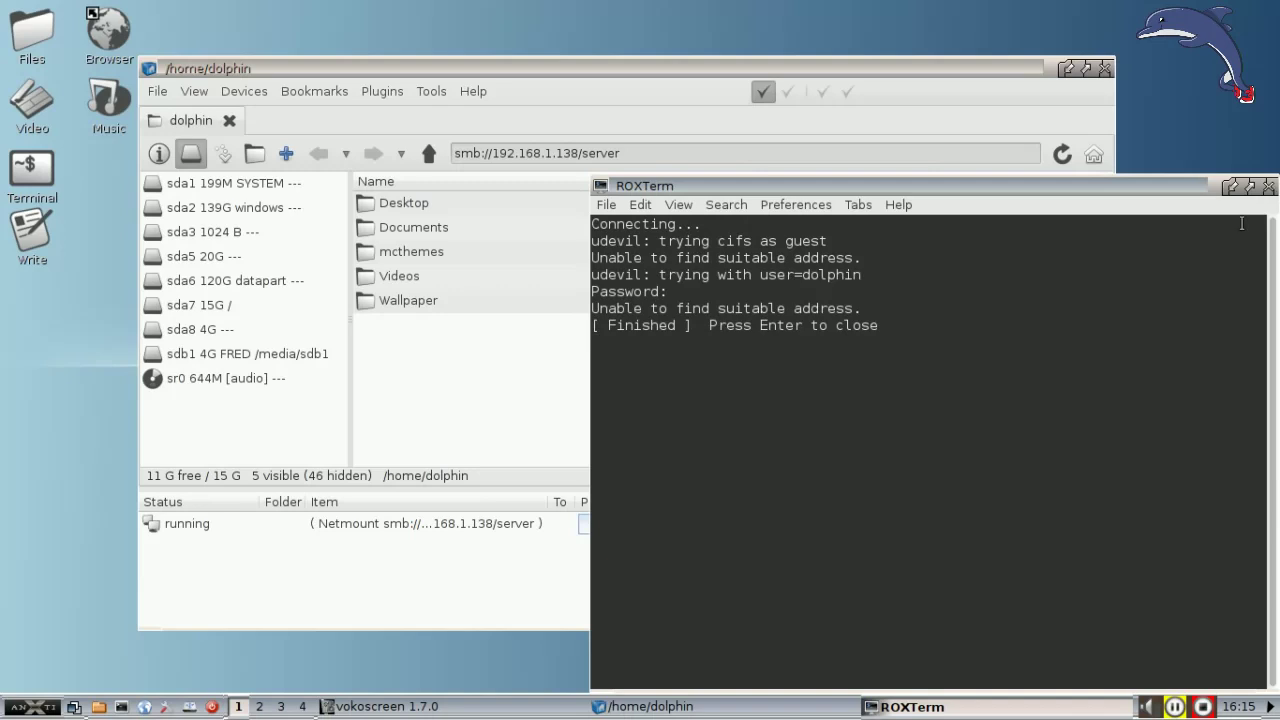
{"action": "left_click", "coordinate": [1269, 187]}
{"action": "left_click", "coordinate": [119, 708]}
{"action": "type", "text": "findshares"}
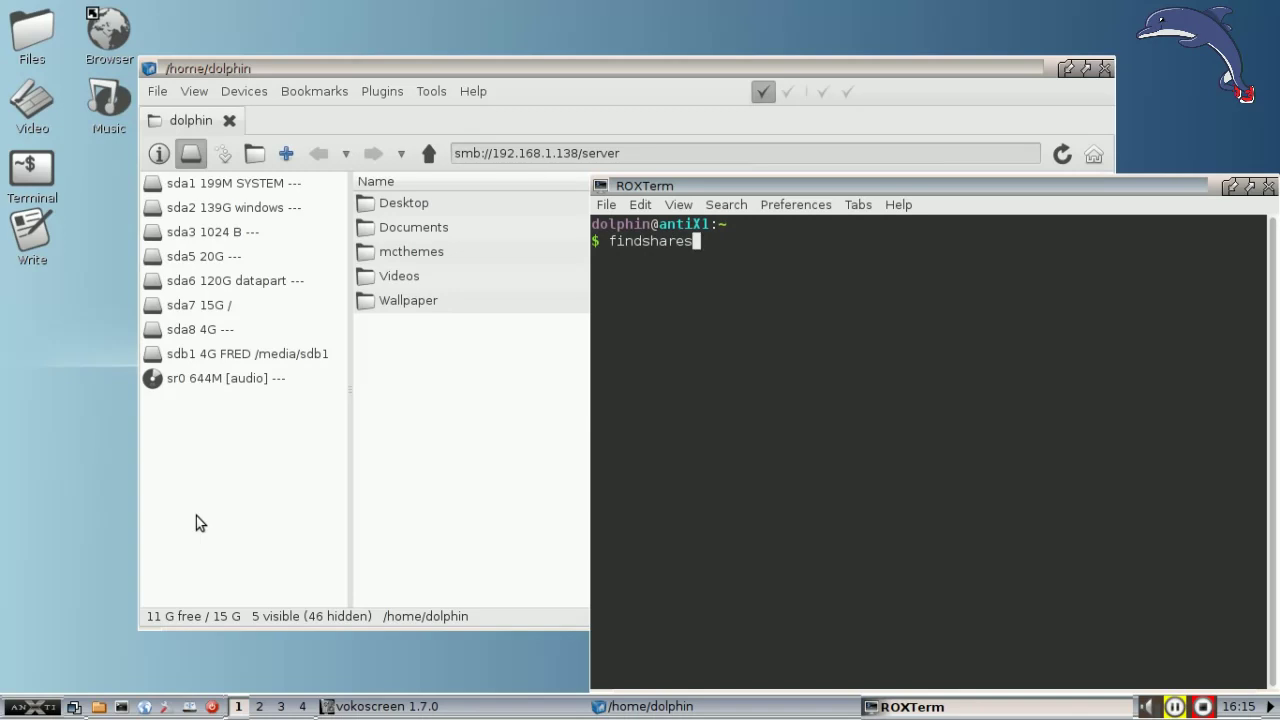
{"action": "key", "text": "Return"}
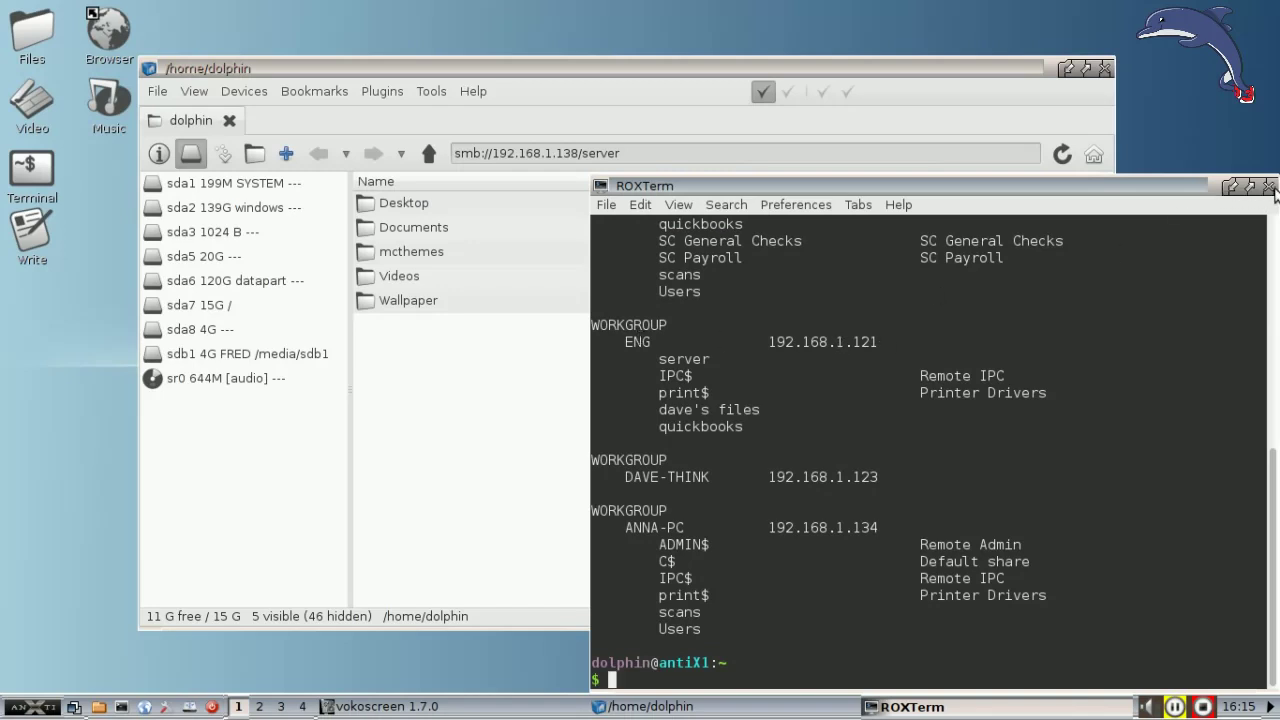
{"action": "left_click", "coordinate": [1268, 186]}
Step: Change the share address to smb://192.168.1.121/server and open it
{"action": "left_click_drag", "start_coordinate": [561, 153], "coordinate": [577, 150]}
{"action": "type", "text": "21"}
{"action": "key", "text": "Return"}
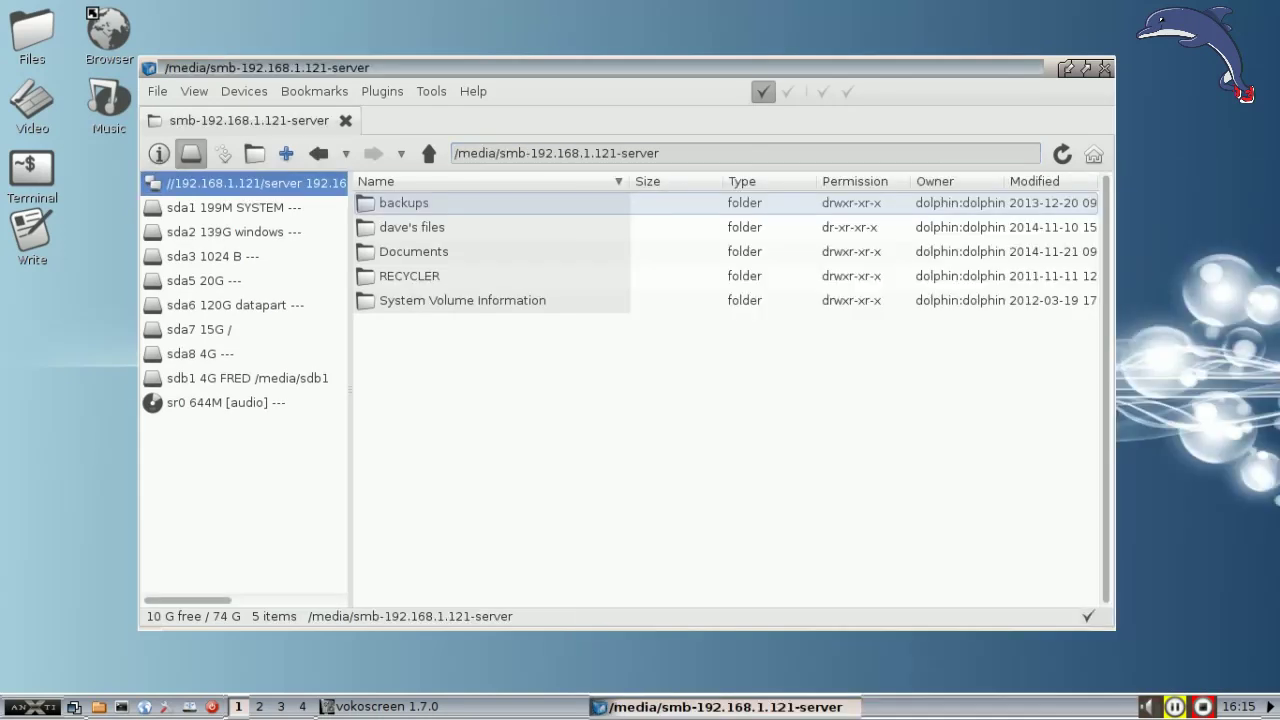
Step: Browse the share's Documents folder, then restart SpaceFM from the antiX Tools > Filers menu
{"action": "double_click", "coordinate": [434, 252]}
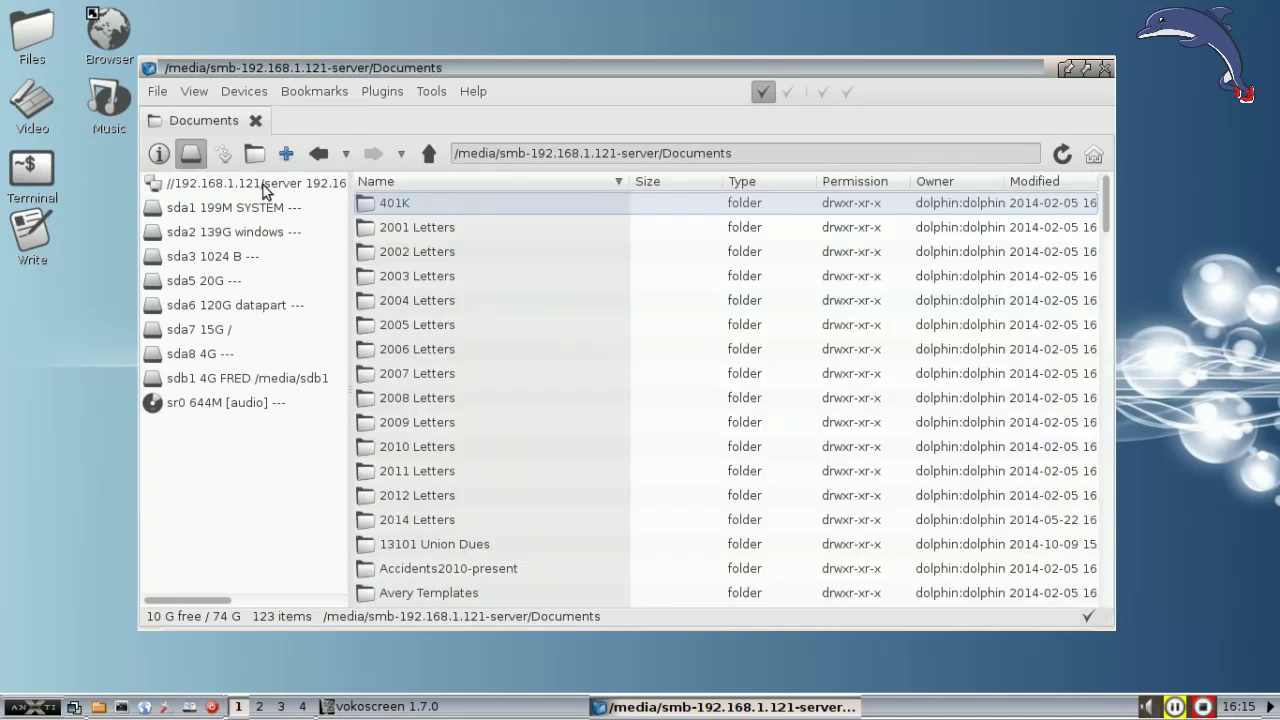
{"action": "left_click", "coordinate": [262, 184]}
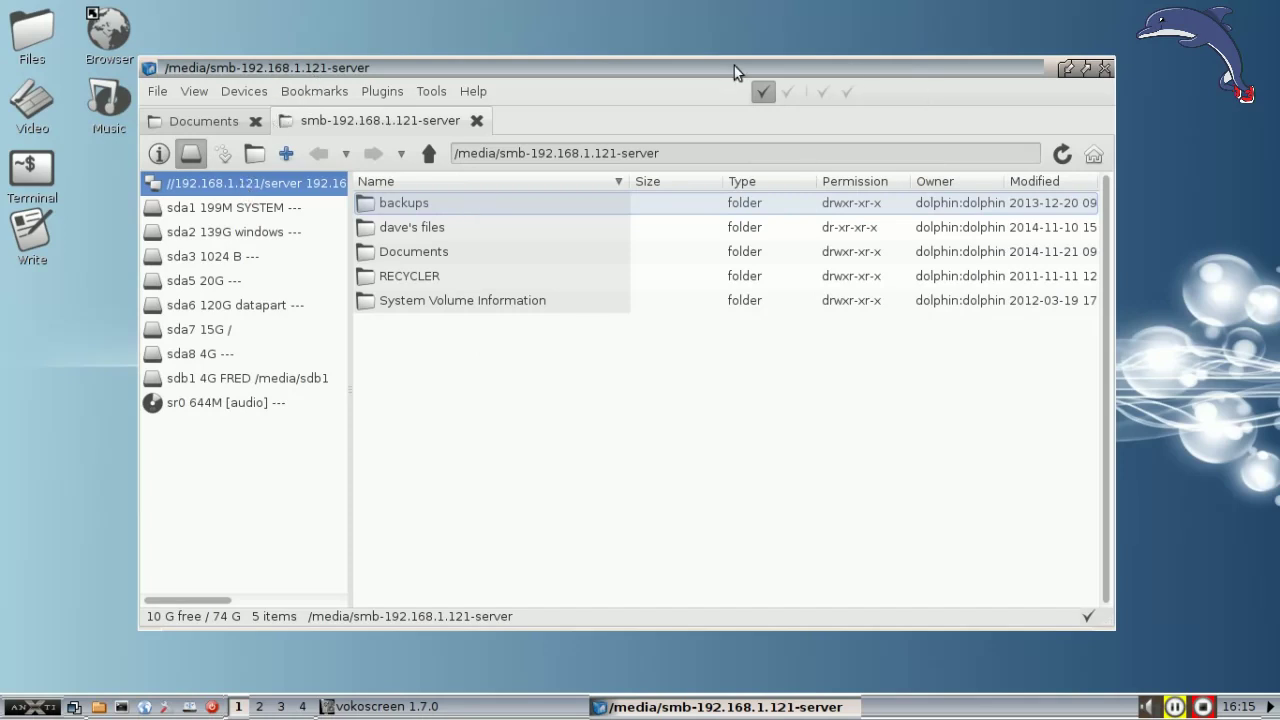
{"action": "left_click", "coordinate": [1104, 68]}
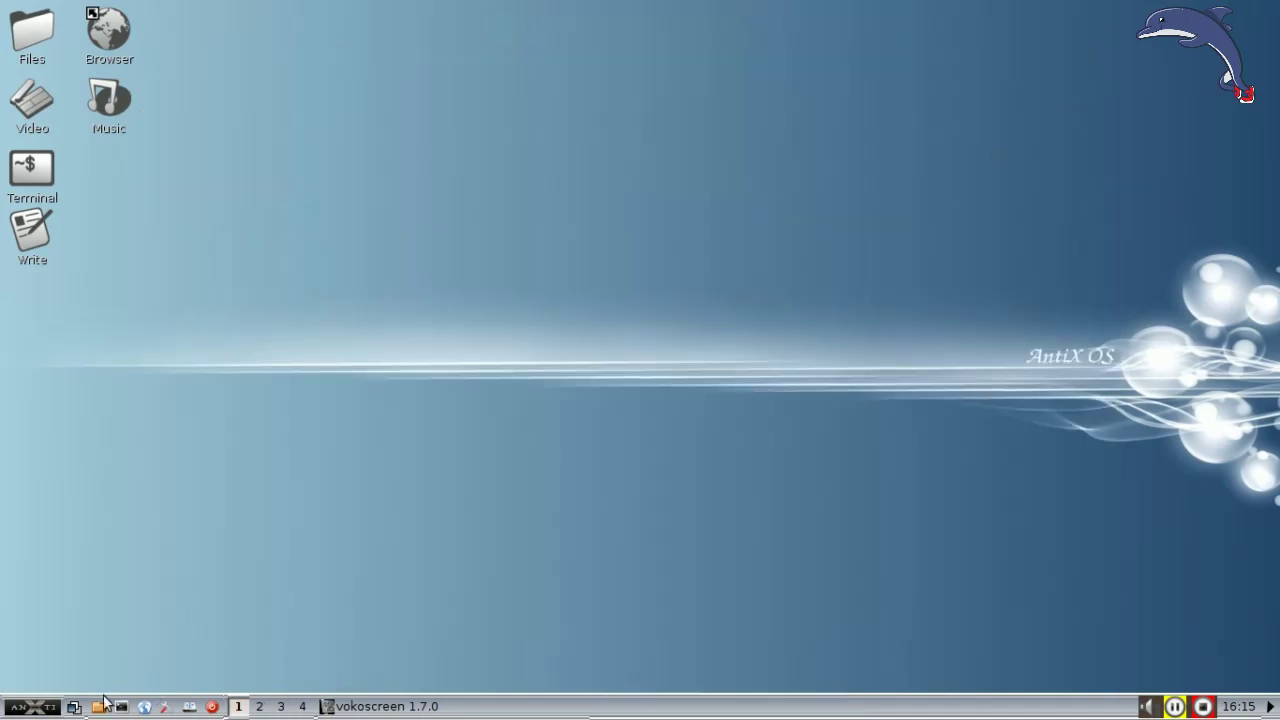
{"action": "left_click", "coordinate": [44, 710]}
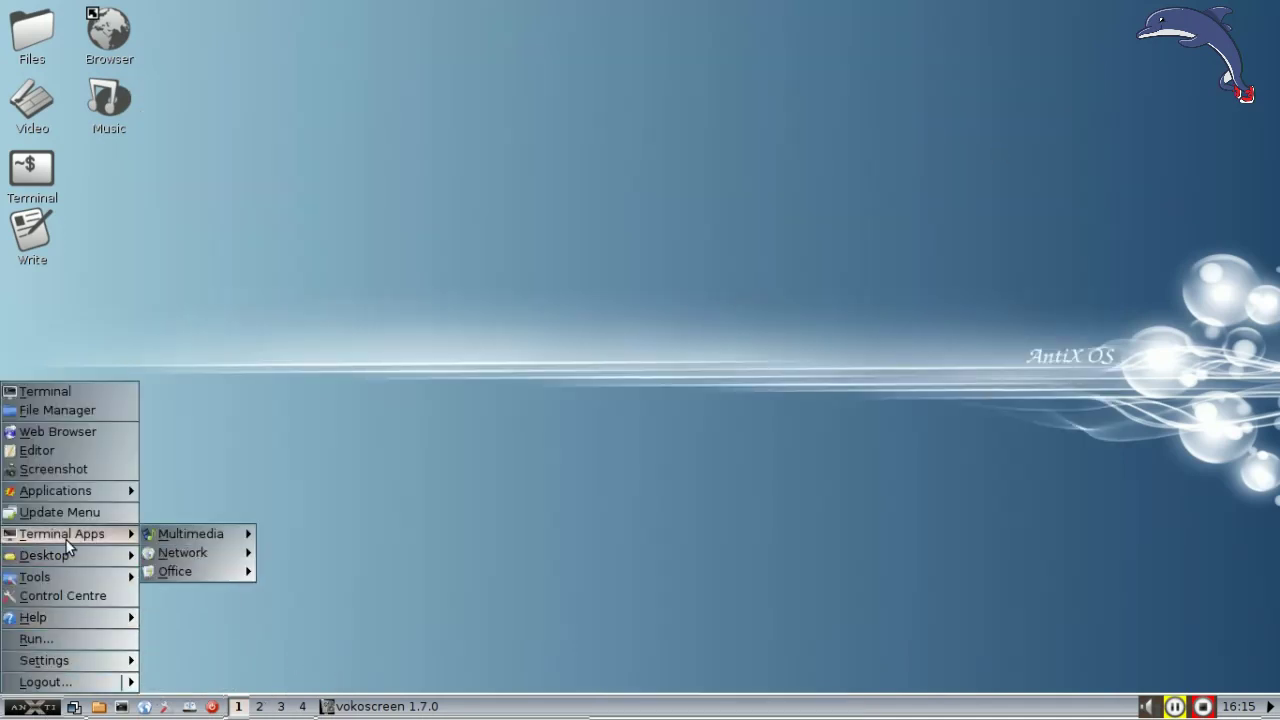
{"action": "mouse_move", "coordinate": [57, 580]}
{"action": "mouse_move", "coordinate": [175, 597]}
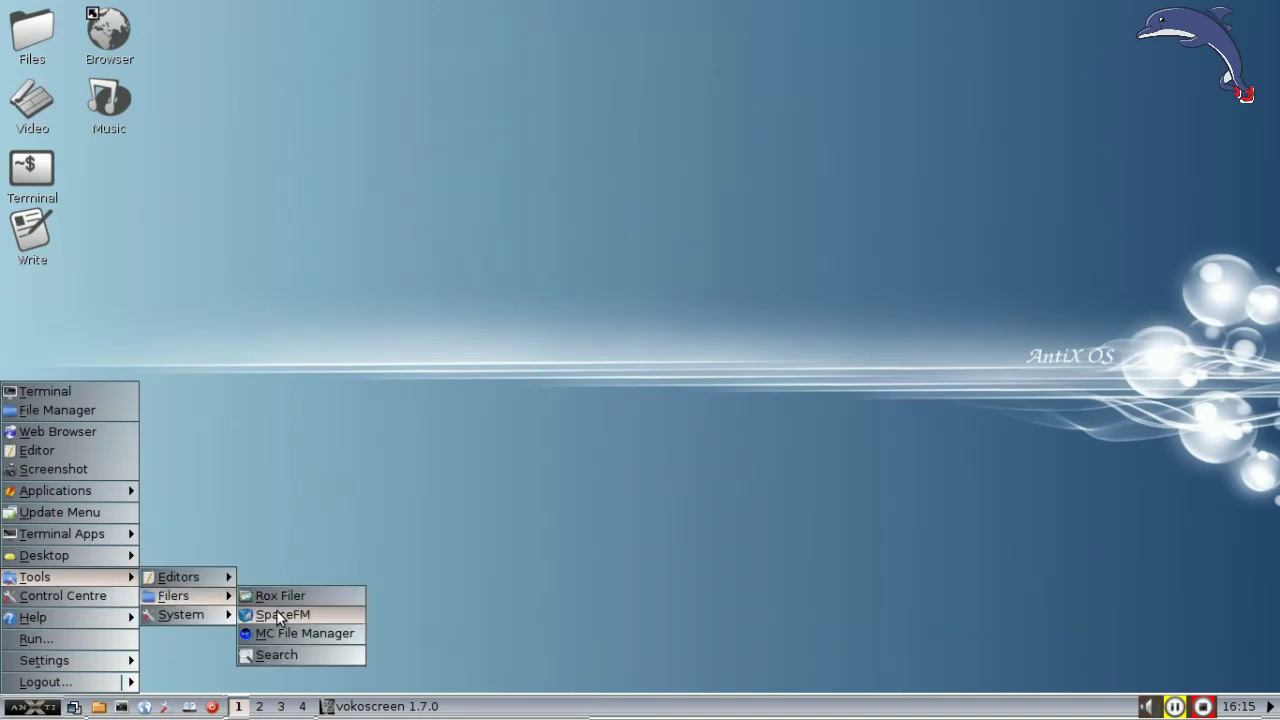
{"action": "left_click", "coordinate": [280, 614]}
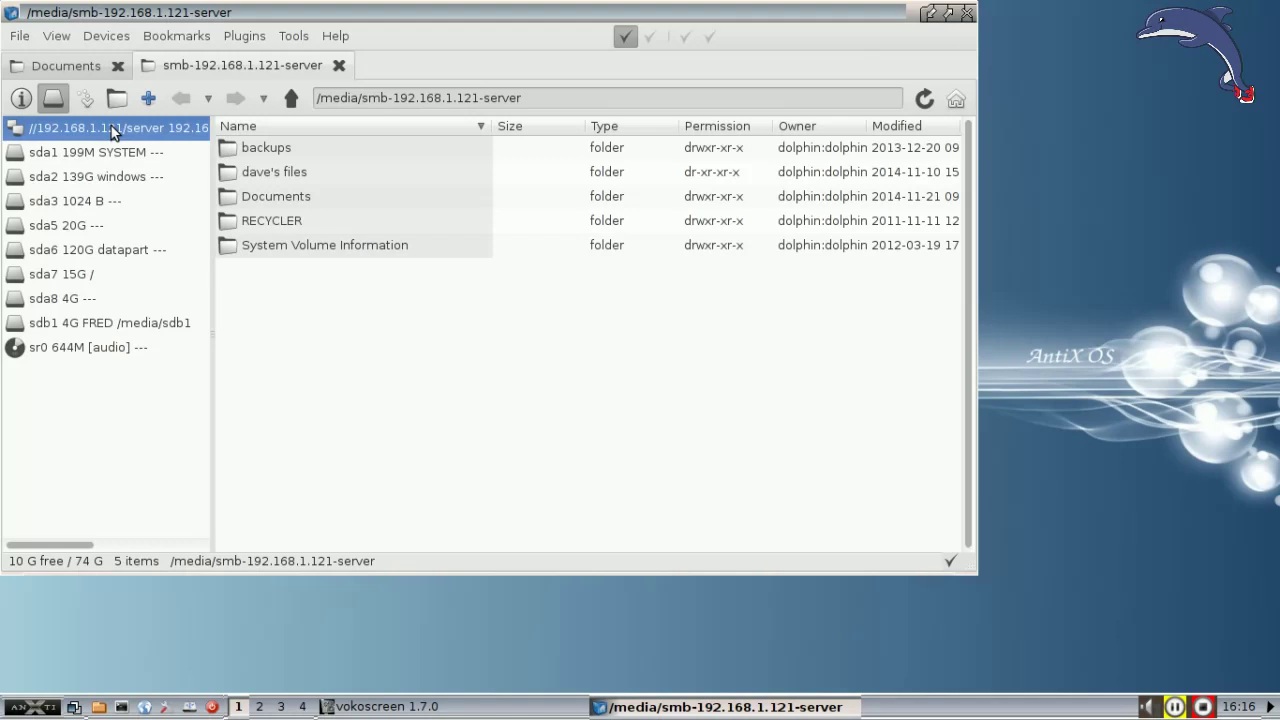
Step: Toggle Devices > Settings > Auto Mount > Unmount On Exit, then try removing the //192.168.1.121/server device
{"action": "left_click_drag", "start_coordinate": [196, 13], "coordinate": [294, 24]}
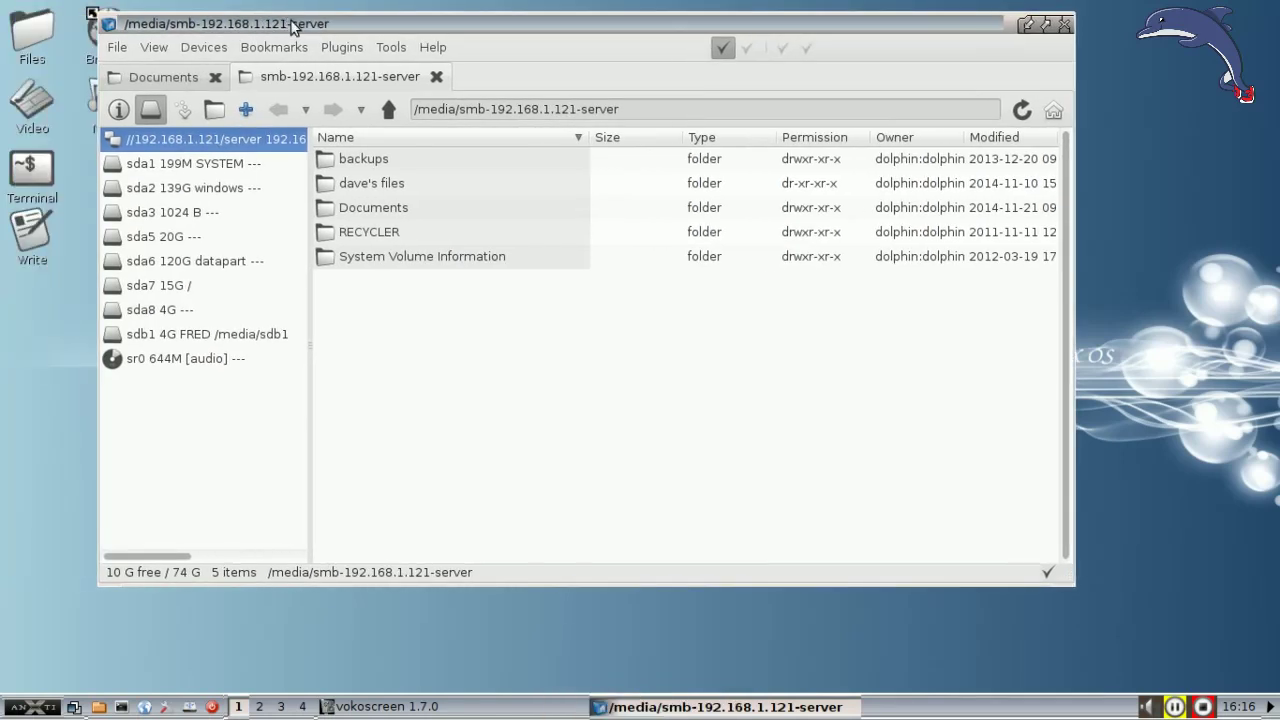
{"action": "left_click", "coordinate": [167, 50]}
{"action": "mouse_move", "coordinate": [196, 47]}
{"action": "mouse_move", "coordinate": [258, 311]}
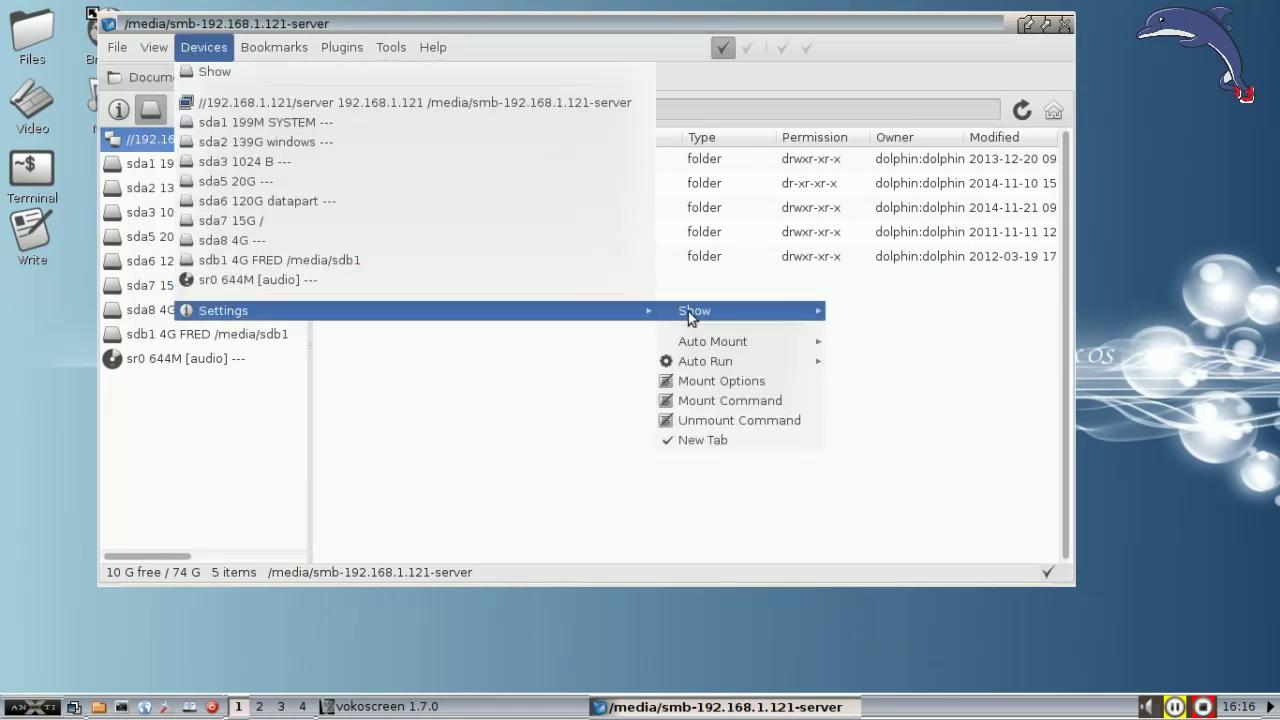
{"action": "mouse_move", "coordinate": [727, 347]}
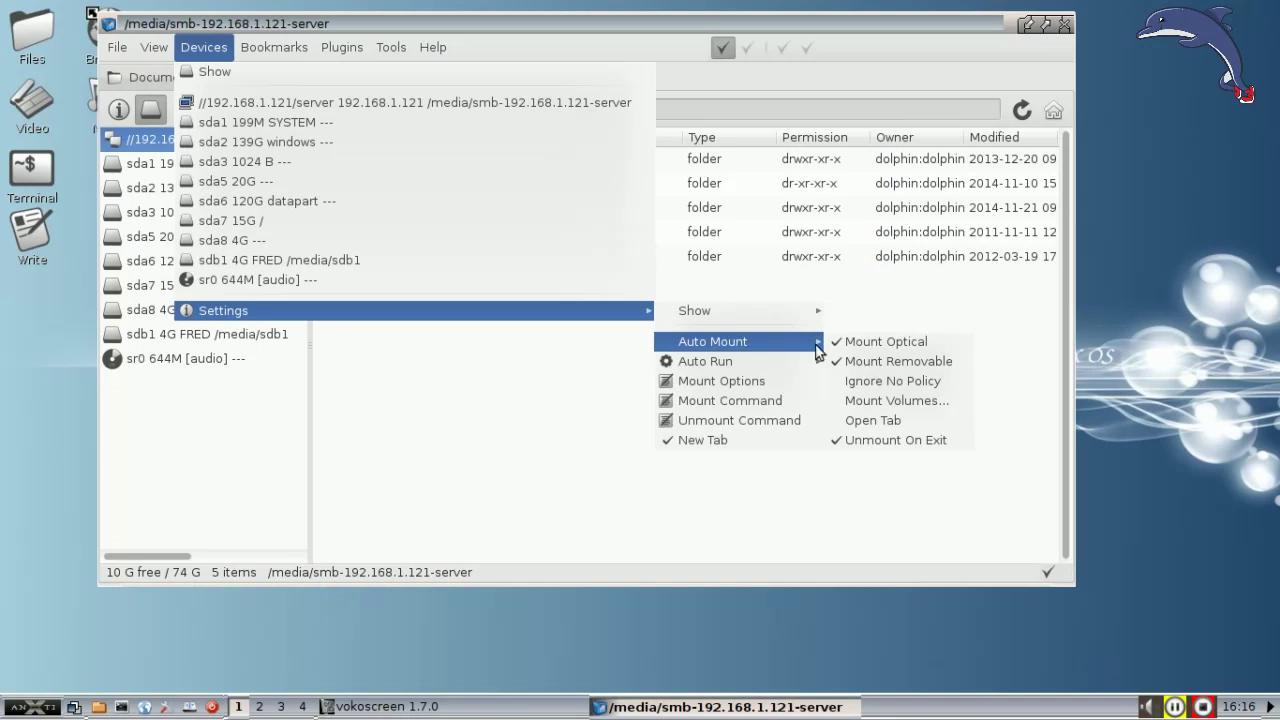
{"action": "left_click", "coordinate": [899, 443]}
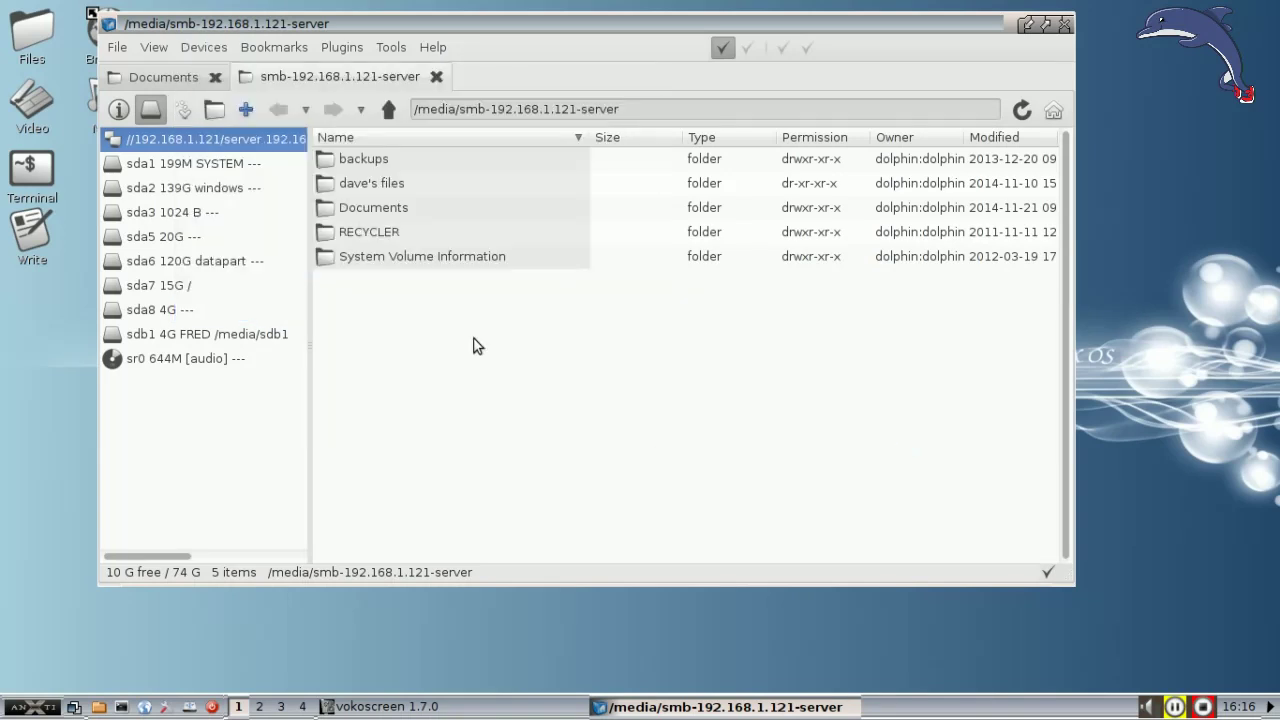
{"action": "right_click", "coordinate": [243, 144]}
{"action": "left_click", "coordinate": [284, 146]}
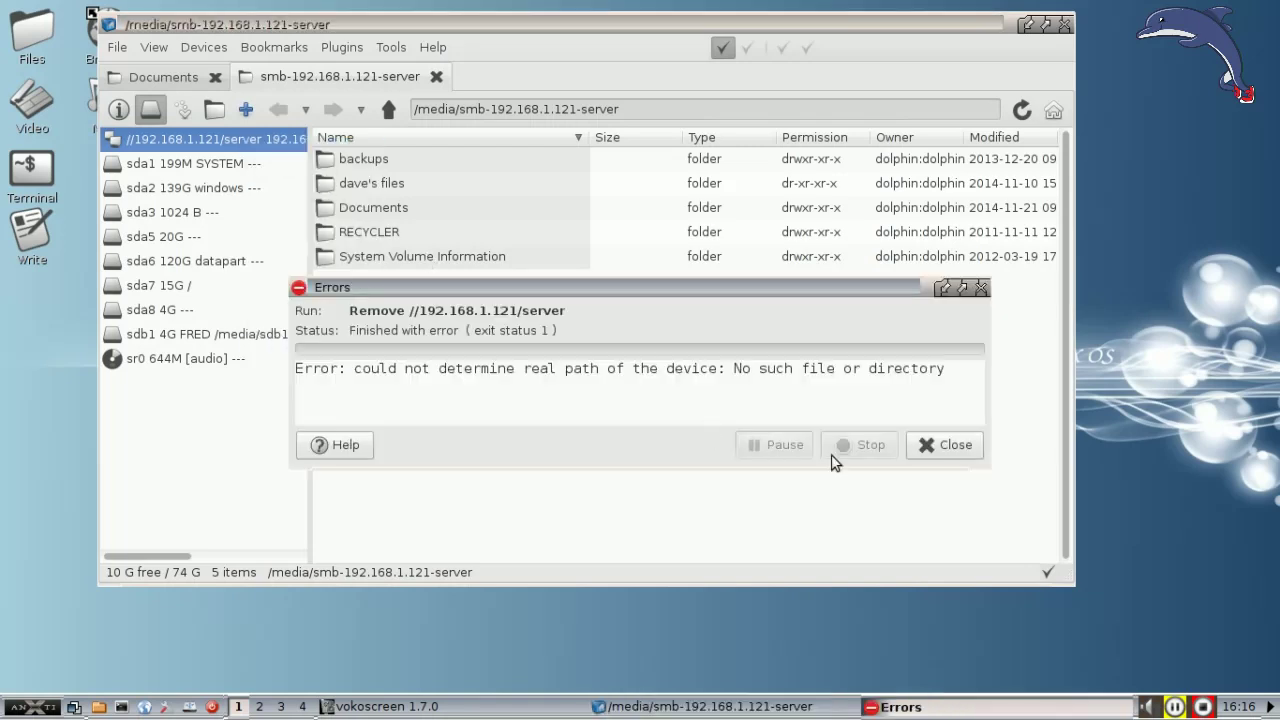
Step: Dismiss the removal error and close the smb-192.168.1.121-server tab, leaving the Documents tab
{"action": "left_click", "coordinate": [941, 447]}
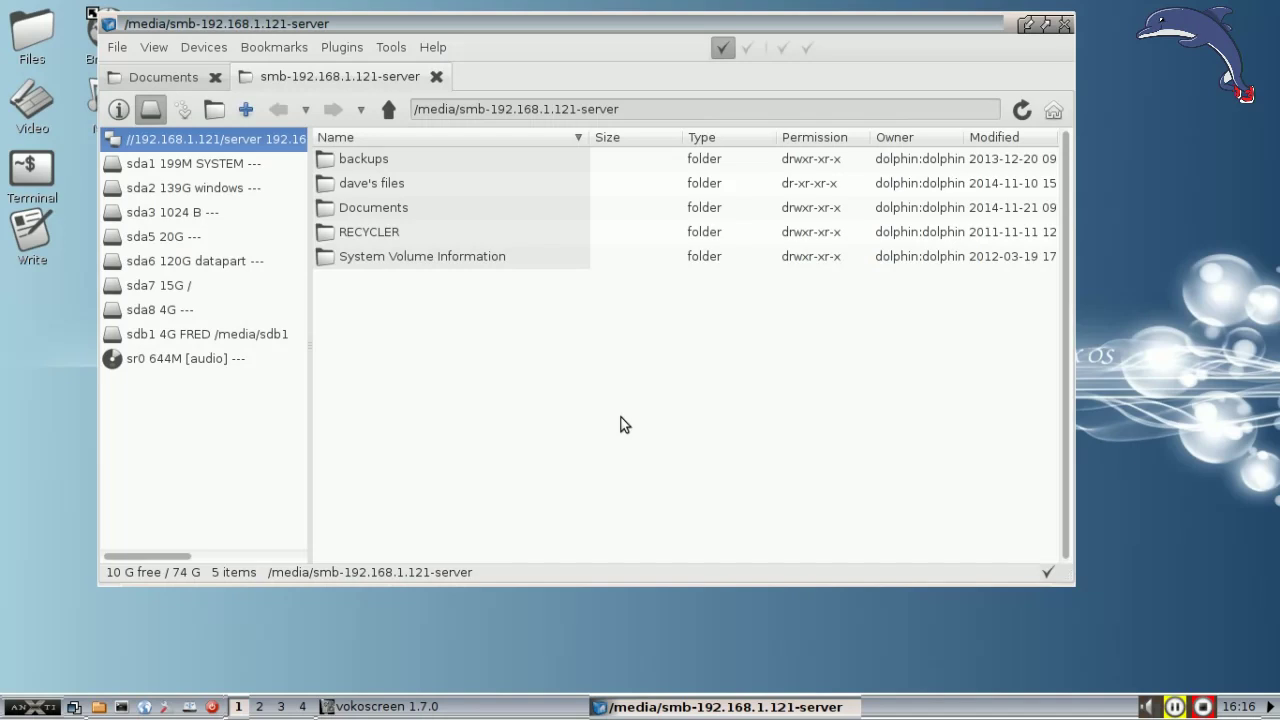
{"action": "left_click", "coordinate": [436, 76]}
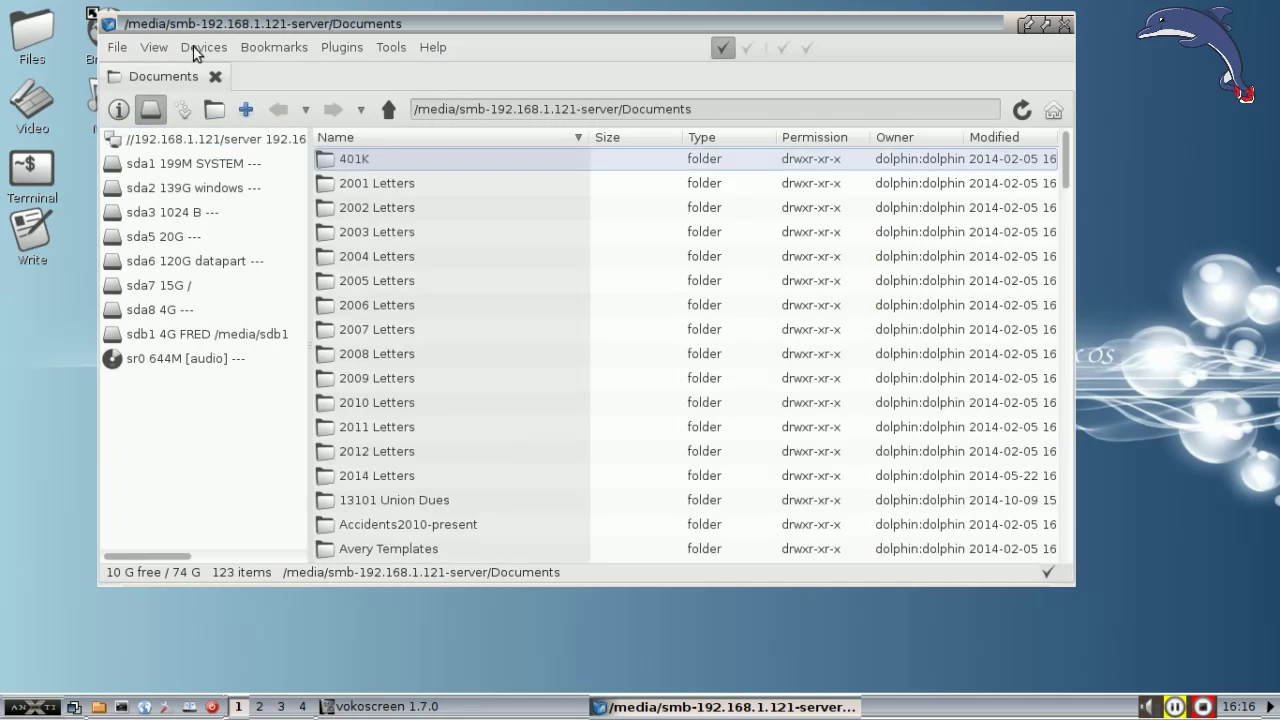
{"action": "left_click", "coordinate": [195, 53]}
{"action": "right_click", "coordinate": [197, 404]}
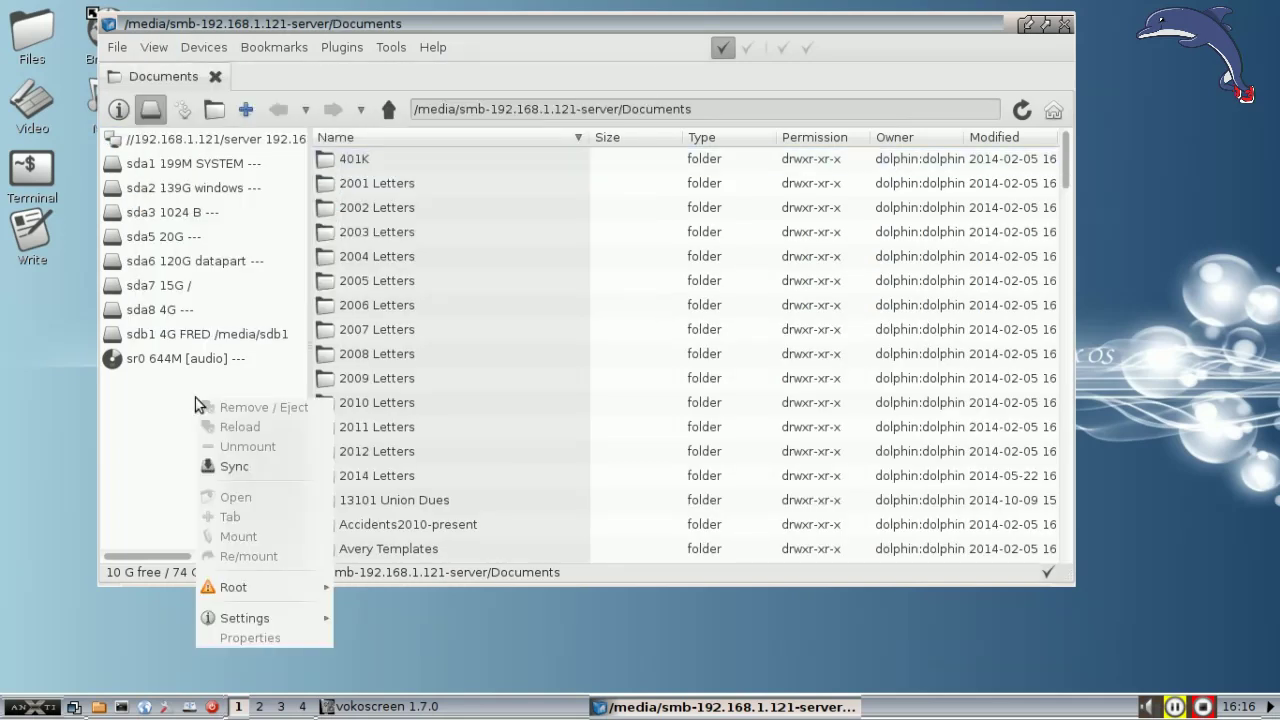
{"action": "left_click", "coordinate": [169, 401]}
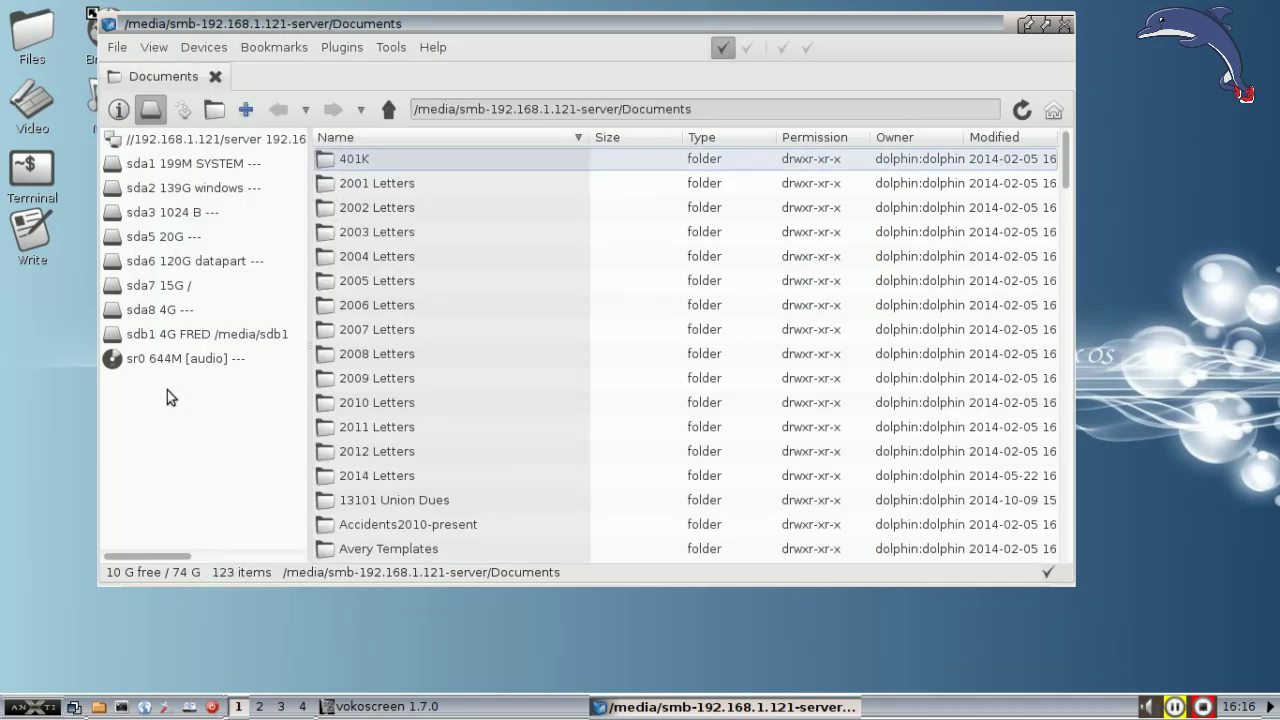
Step: Check the Mount Command setting and leave it as /usr/bin/pmount %v
{"action": "left_click", "coordinate": [203, 50]}
{"action": "mouse_move", "coordinate": [625, 313]}
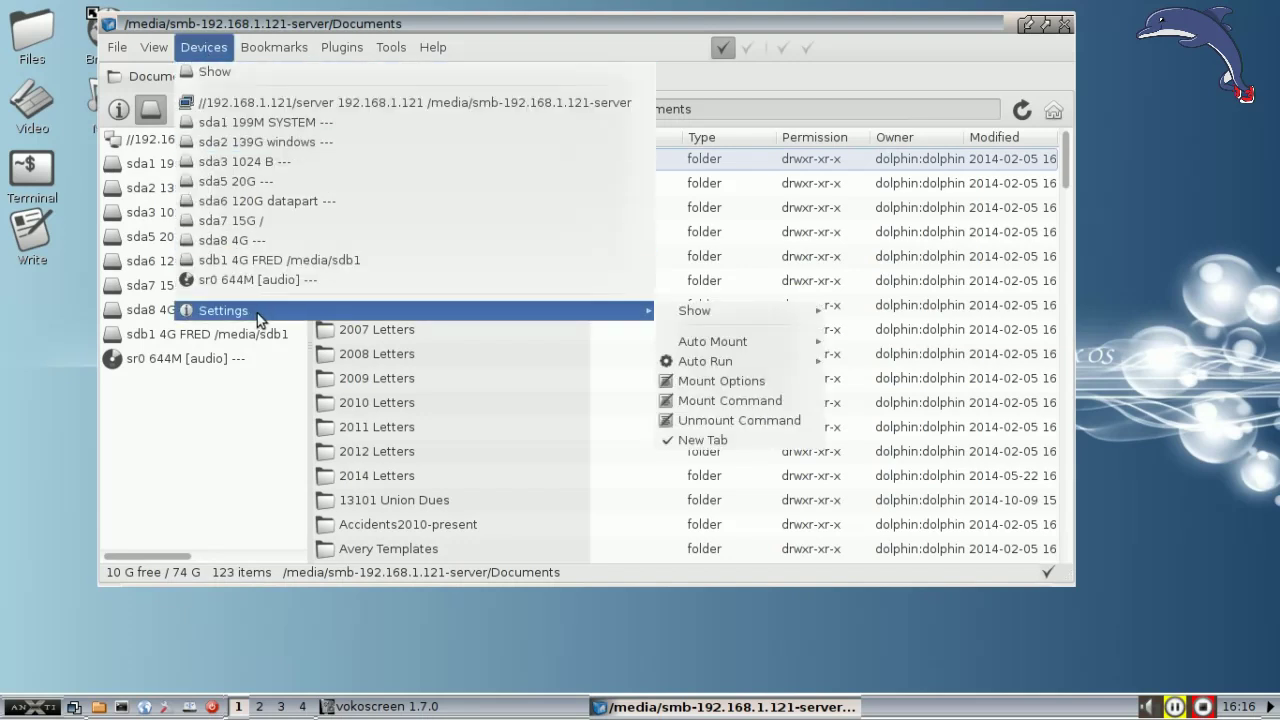
{"action": "left_click", "coordinate": [741, 400]}
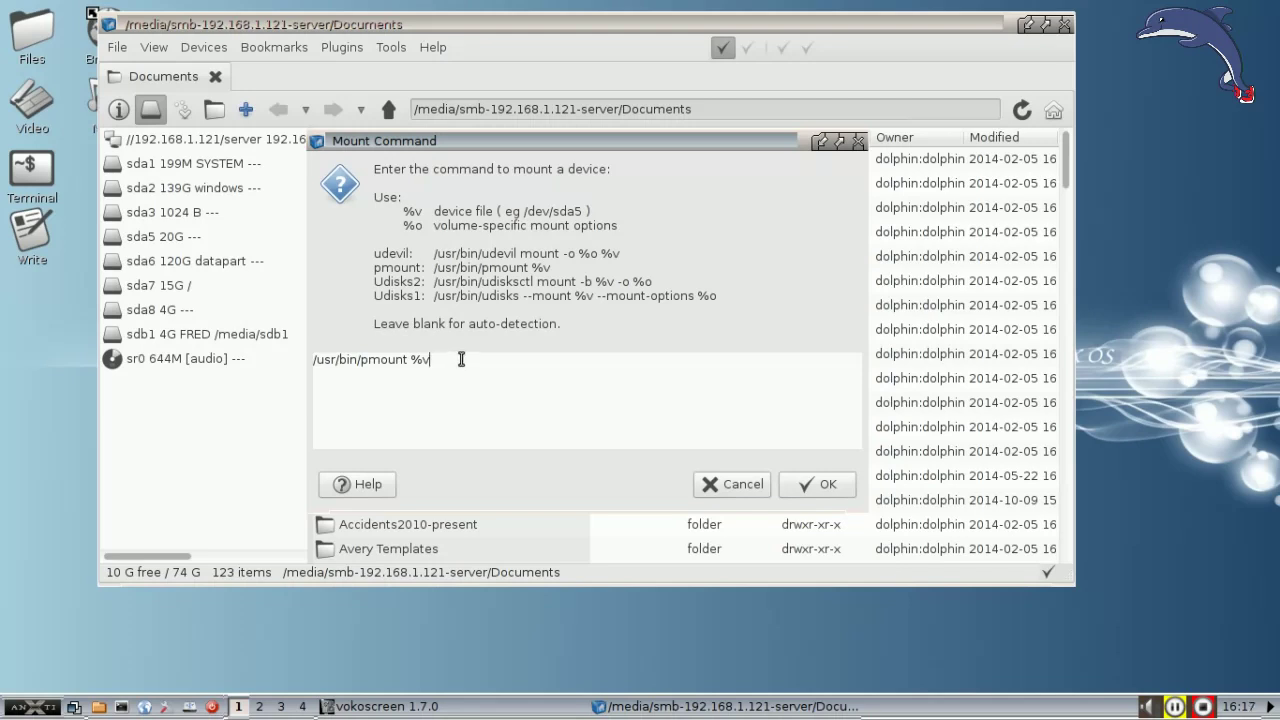
{"action": "left_click", "coordinate": [748, 485]}
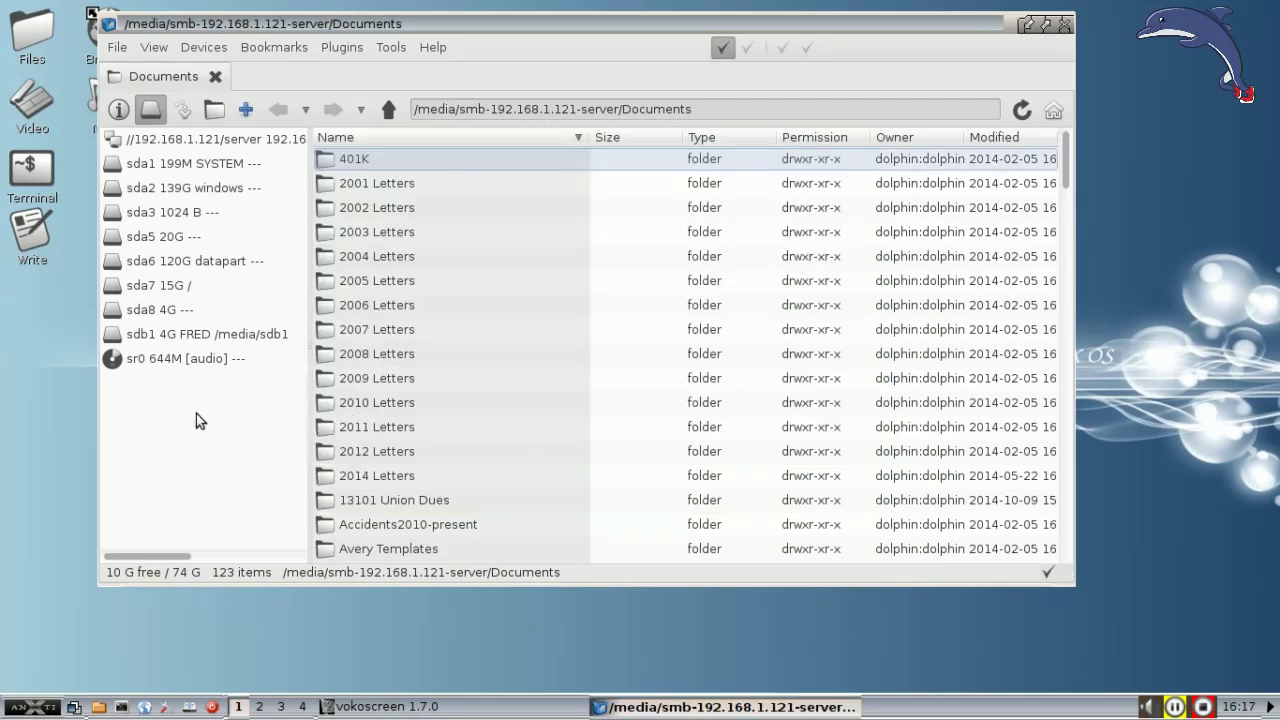
{"action": "right_click", "coordinate": [198, 419]}
{"action": "left_click", "coordinate": [148, 436]}
Step: Clear /usr/bin/pumount %v from the Unmount Command setting so it auto-detects
{"action": "left_click", "coordinate": [195, 48]}
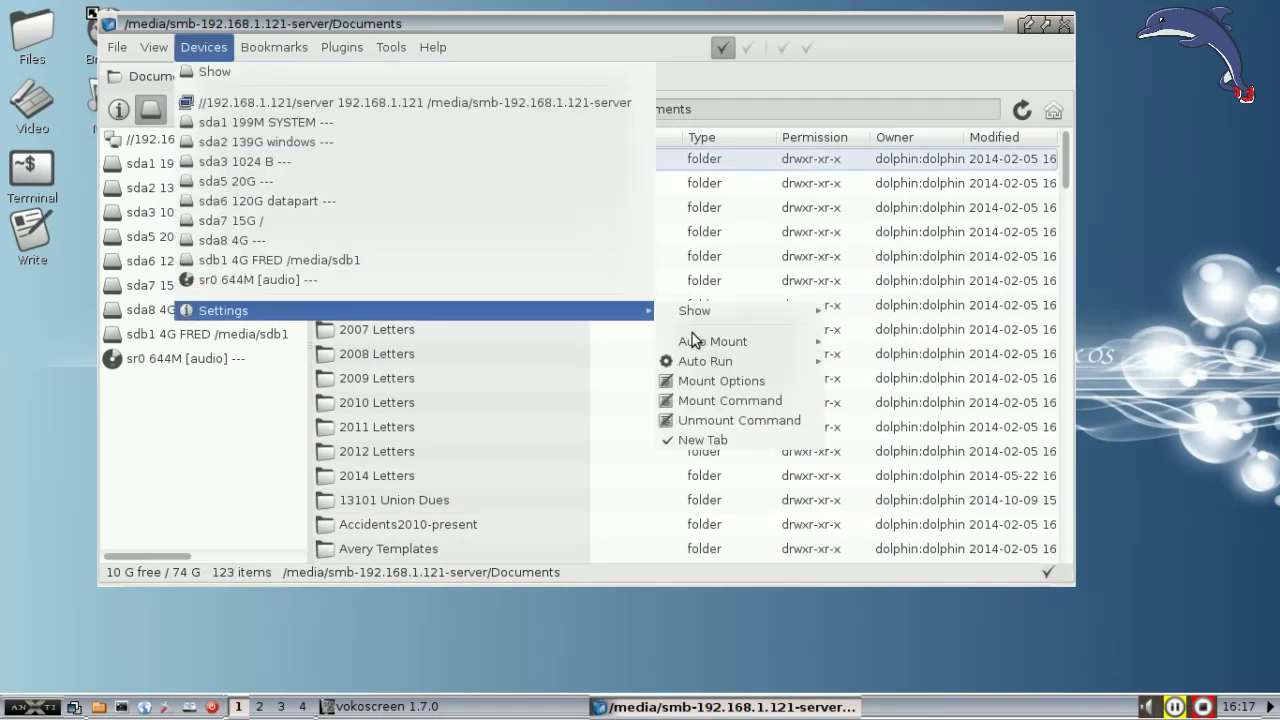
{"action": "left_click", "coordinate": [738, 420]}
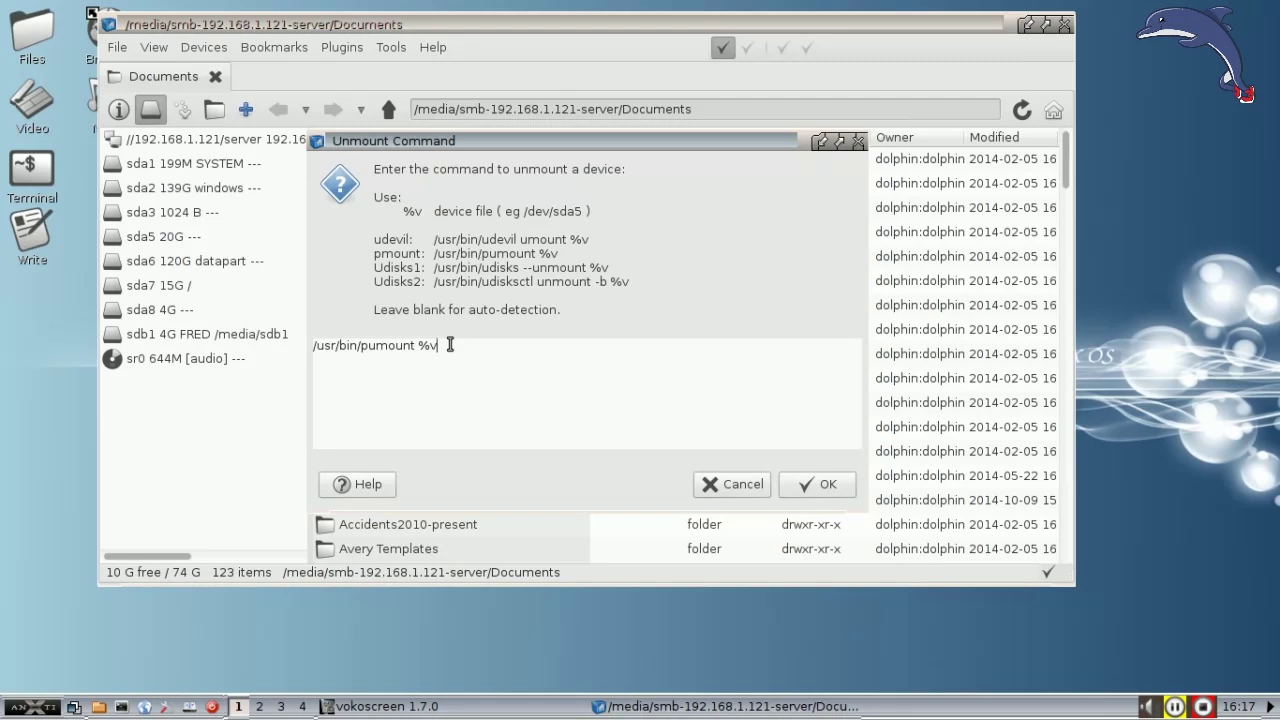
{"action": "left_click_drag", "start_coordinate": [450, 344], "coordinate": [295, 345]}
{"action": "key", "text": "Delete"}
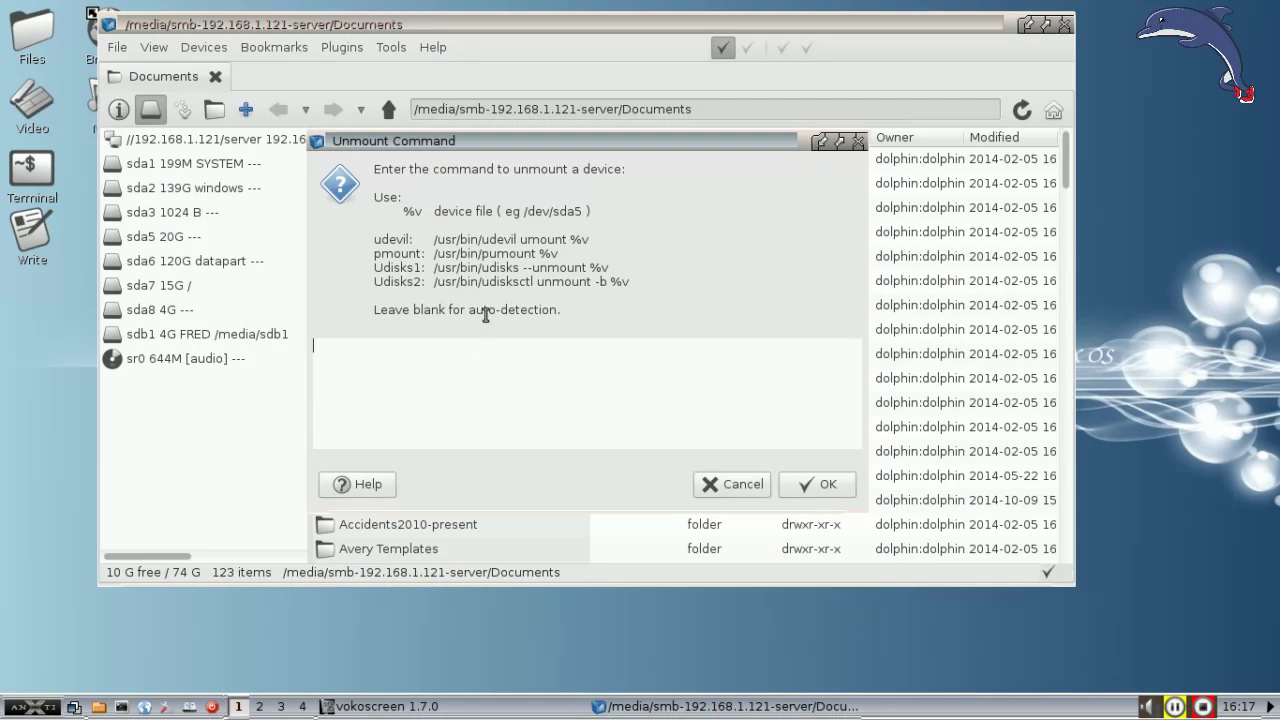
Step: Save the blank unmount command and unmount the //192.168.1.121/server share
{"action": "left_click", "coordinate": [828, 485]}
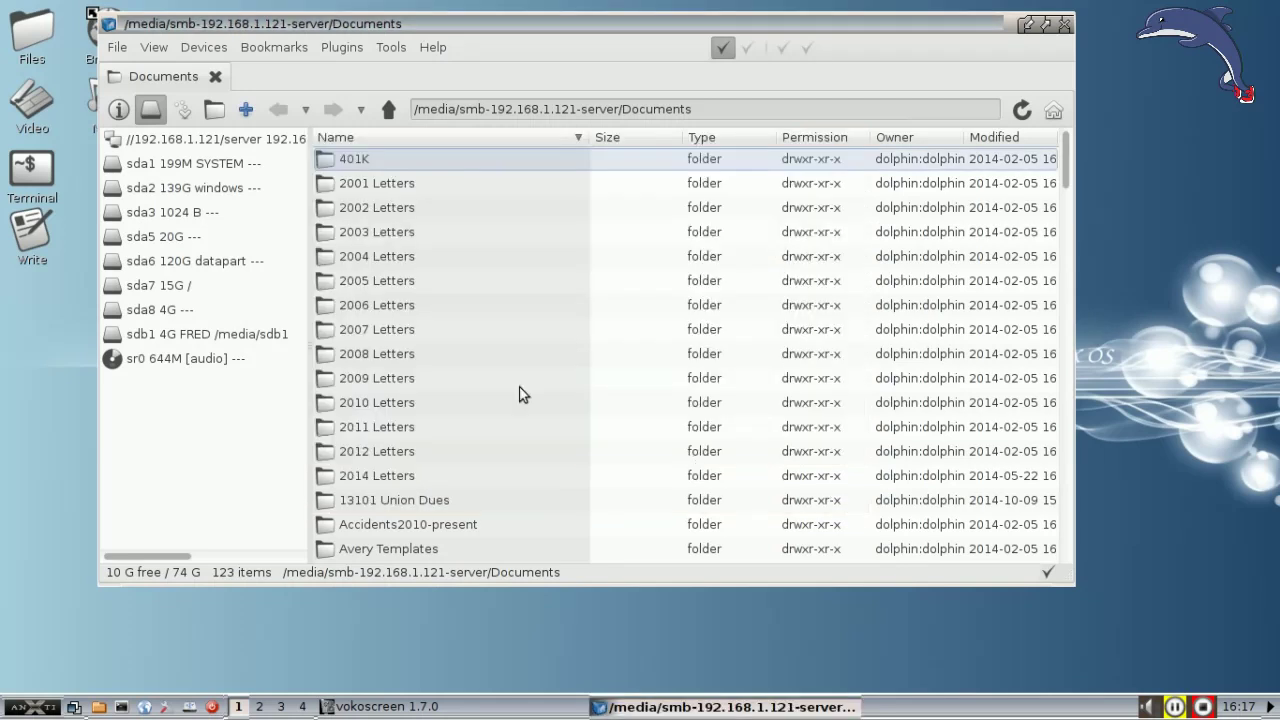
{"action": "right_click", "coordinate": [210, 141]}
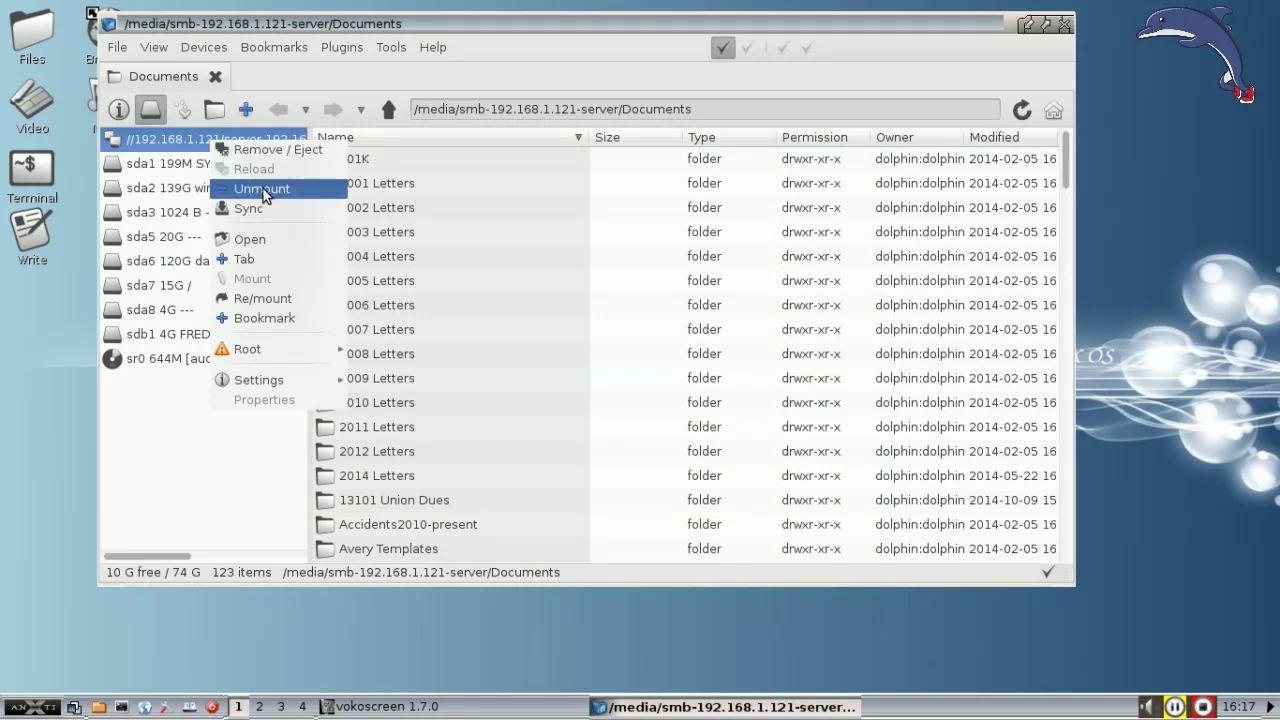
{"action": "left_click", "coordinate": [265, 190]}
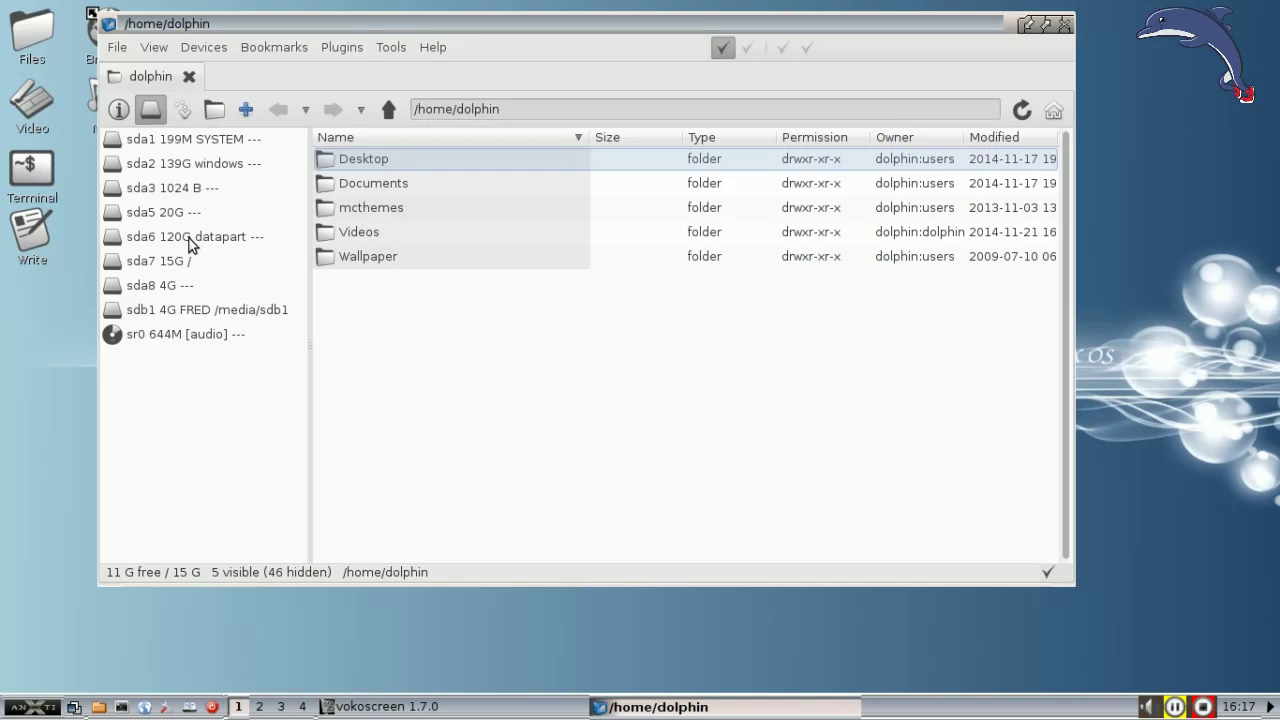
{"action": "left_click", "coordinate": [191, 245]}
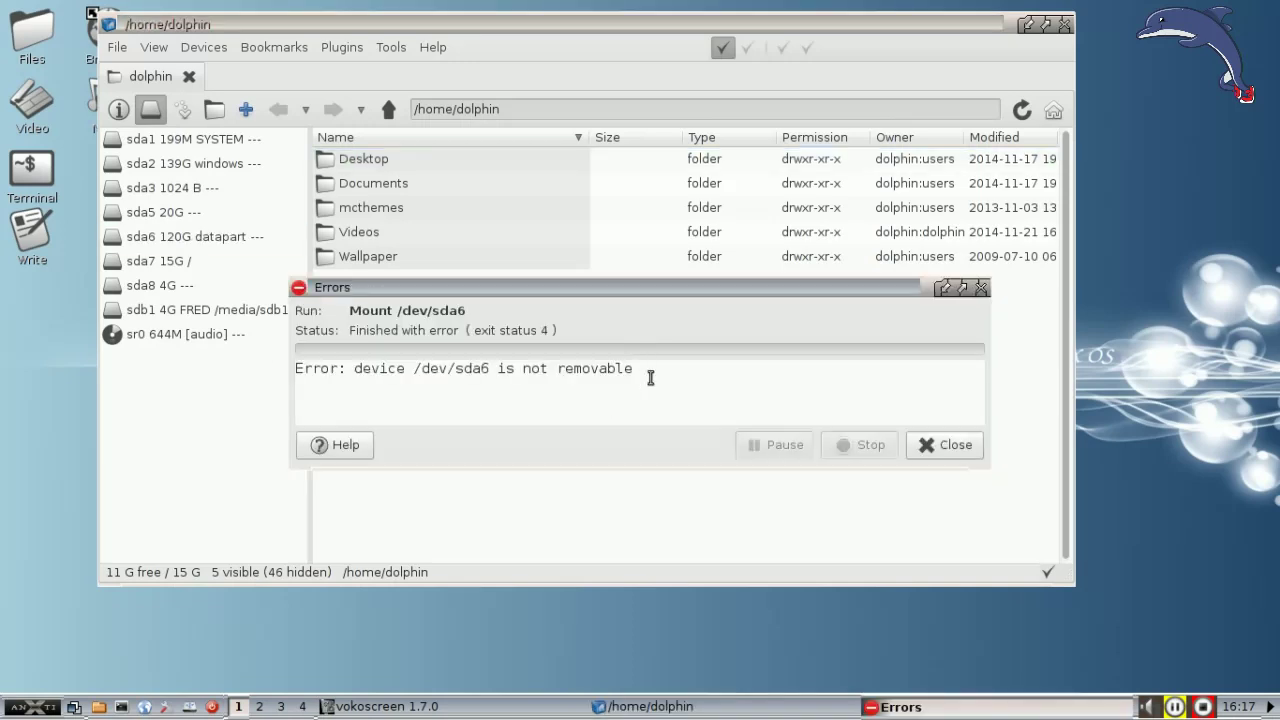
{"action": "left_click", "coordinate": [966, 449]}
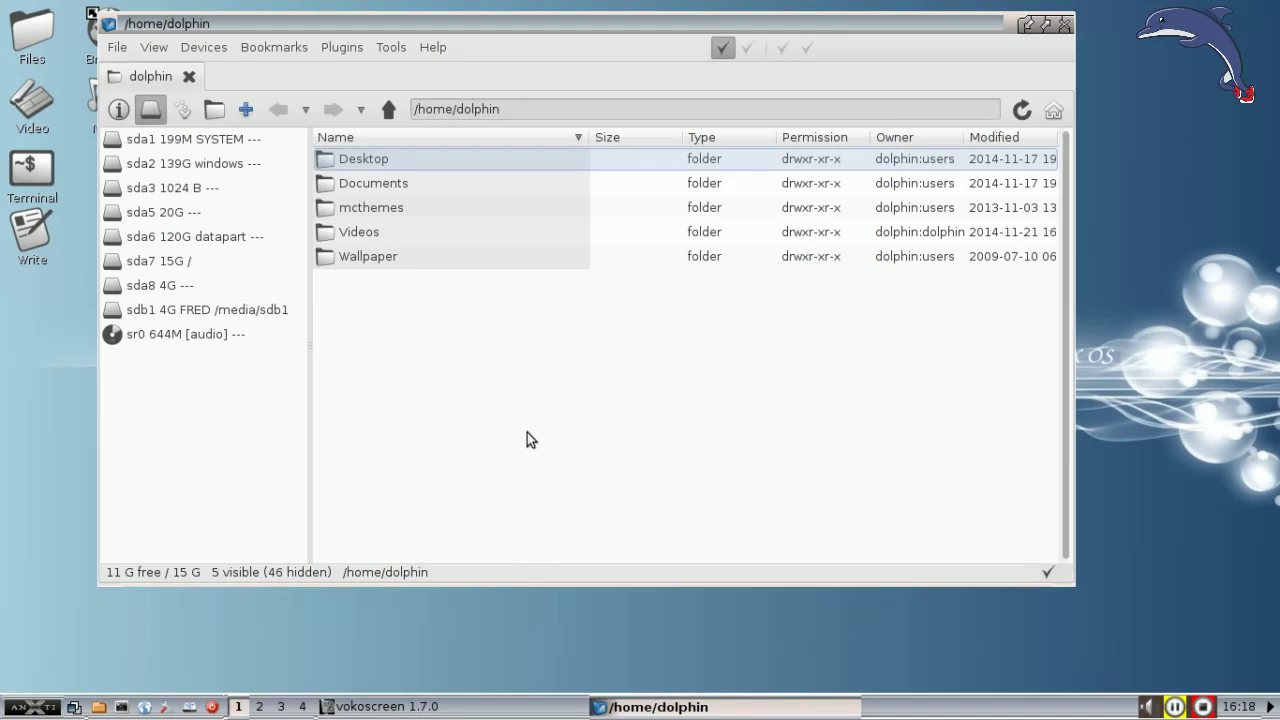
{"action": "right_click", "coordinate": [173, 375]}
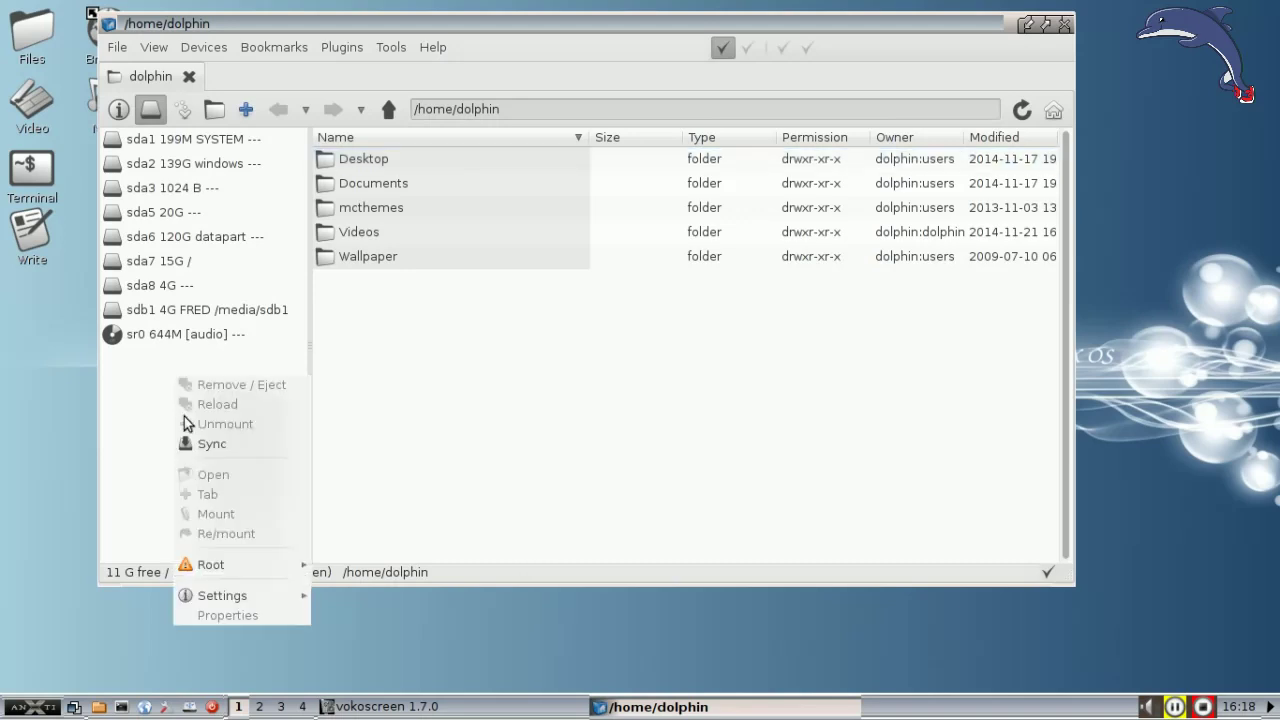
{"action": "mouse_move", "coordinate": [225, 563]}
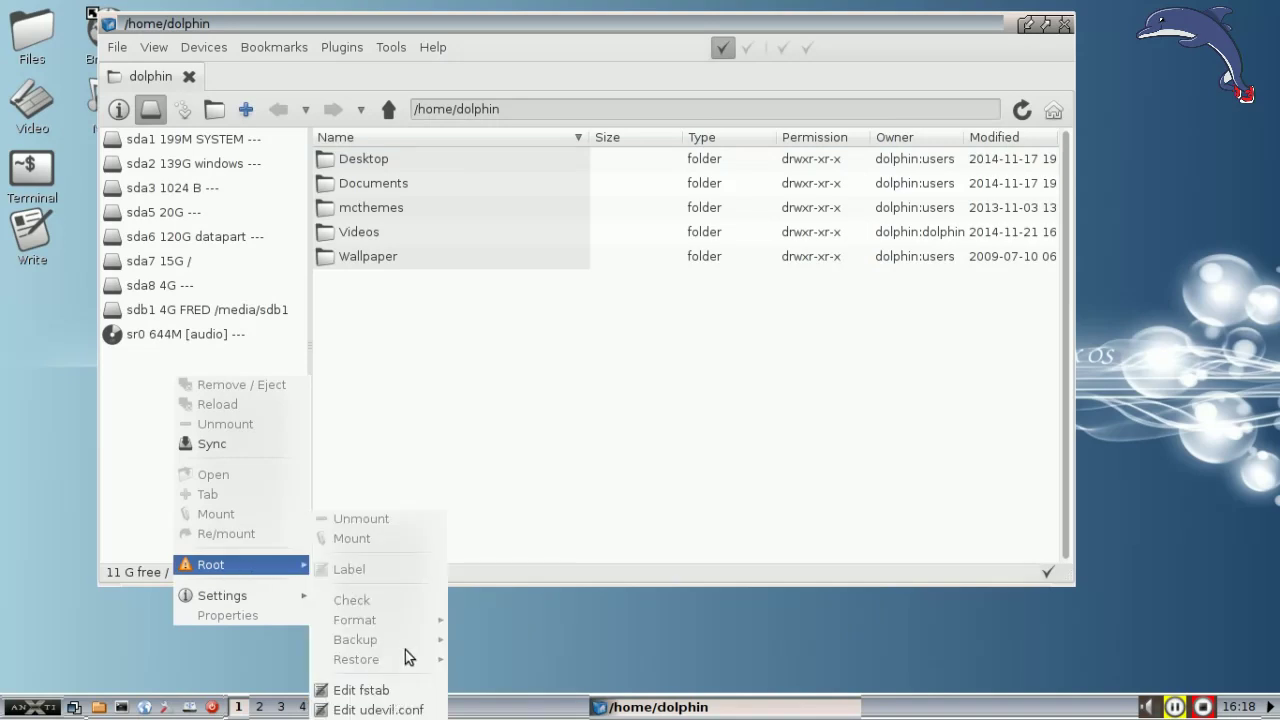
{"action": "left_click", "coordinate": [430, 328]}
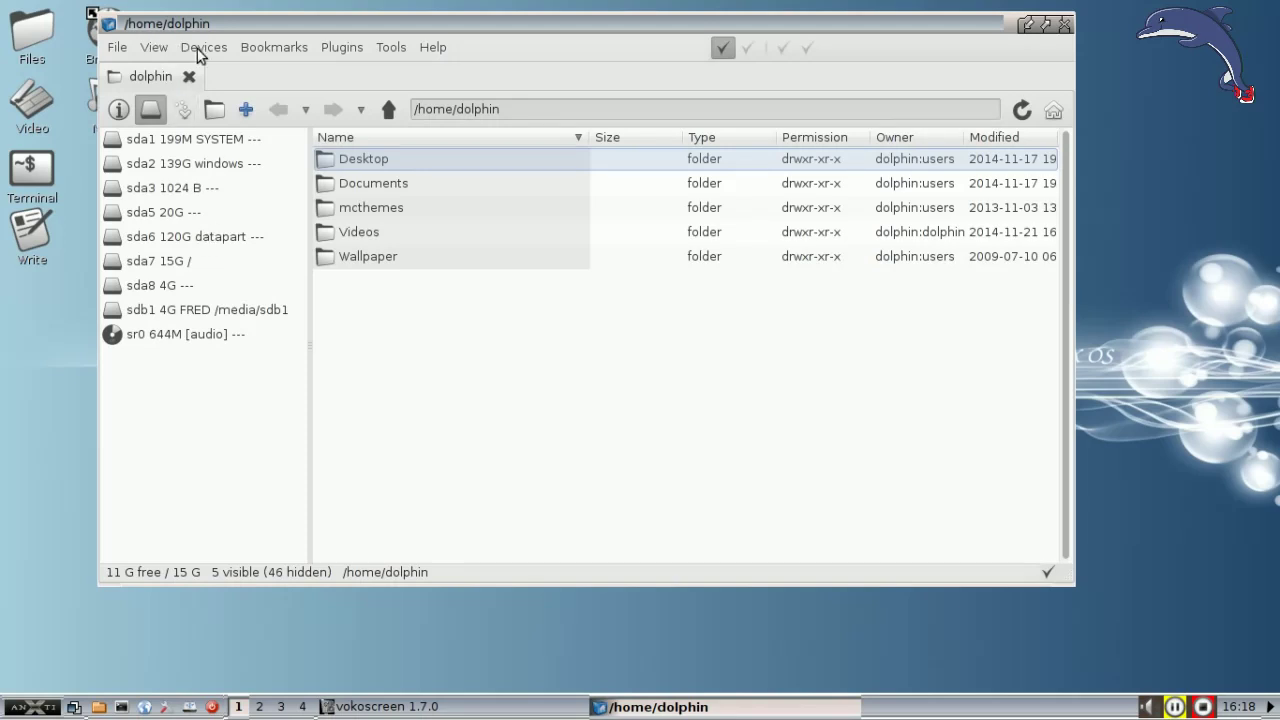
Step: Open udevil.conf as root in Leafpad and scroll down to the allowed_internal_devices line
{"action": "right_click", "coordinate": [200, 381]}
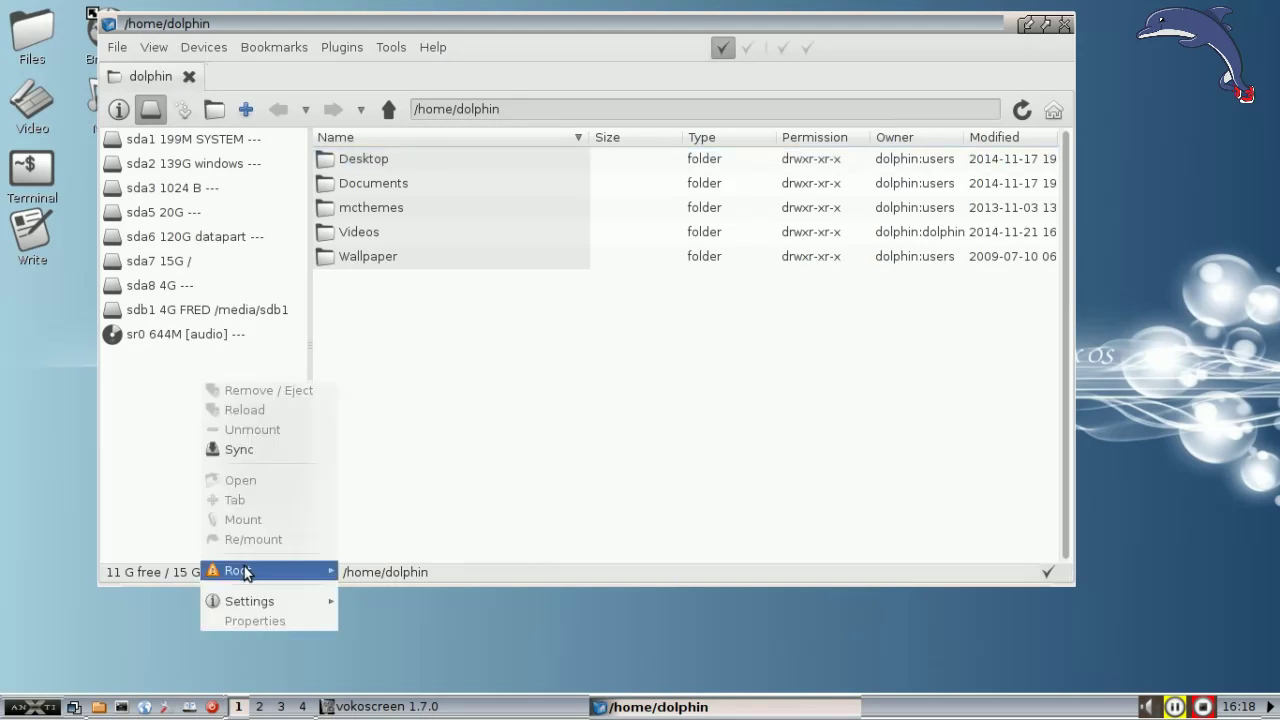
{"action": "mouse_move", "coordinate": [250, 571]}
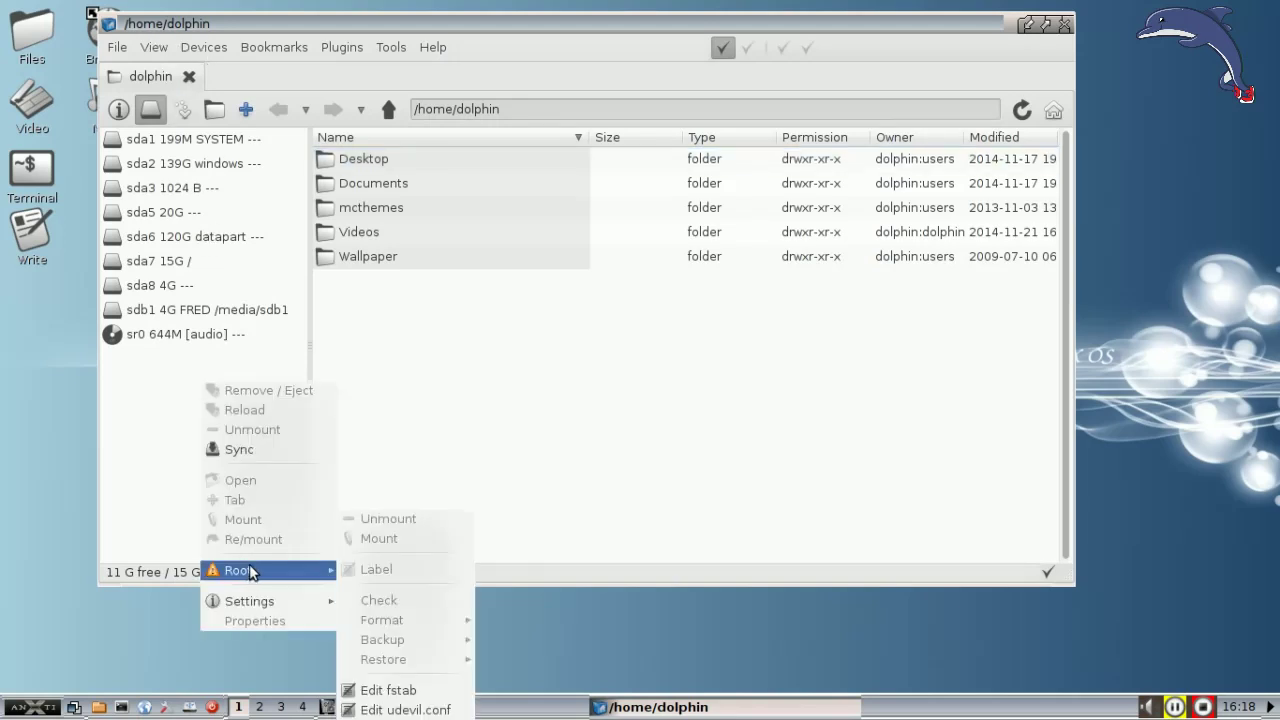
{"action": "left_click", "coordinate": [420, 710]}
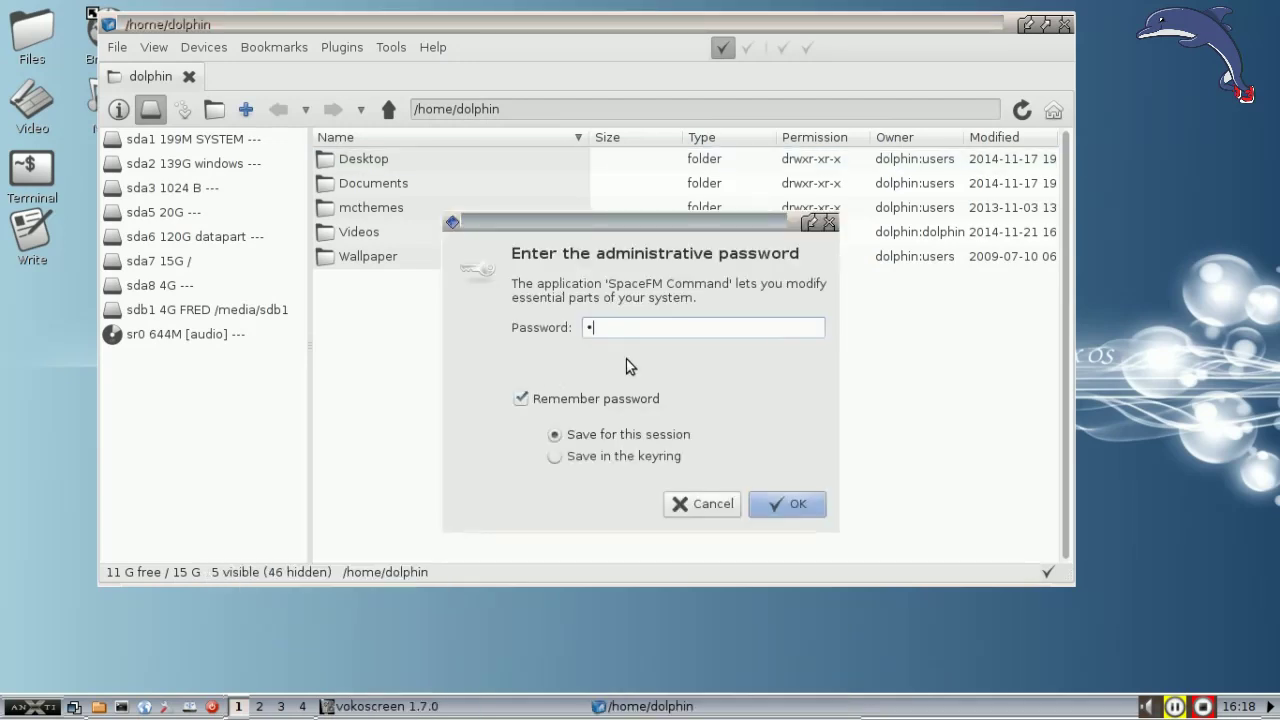
{"action": "key", "text": "Return"}
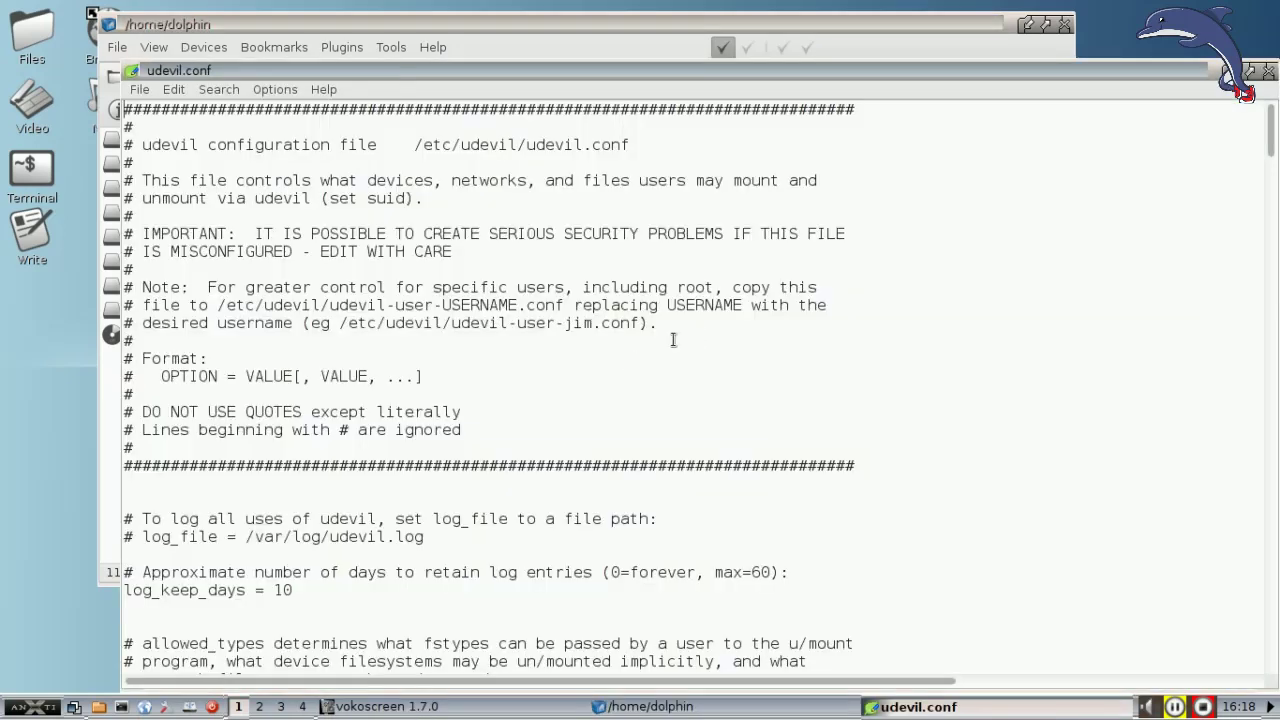
{"action": "scroll", "coordinate": [606, 342], "scroll_direction": "down", "scroll_amount": 7}
{"action": "scroll", "coordinate": [606, 342], "scroll_direction": "down", "scroll_amount": 3}
{"action": "scroll", "coordinate": [484, 342], "scroll_direction": "down", "scroll_amount": 3}
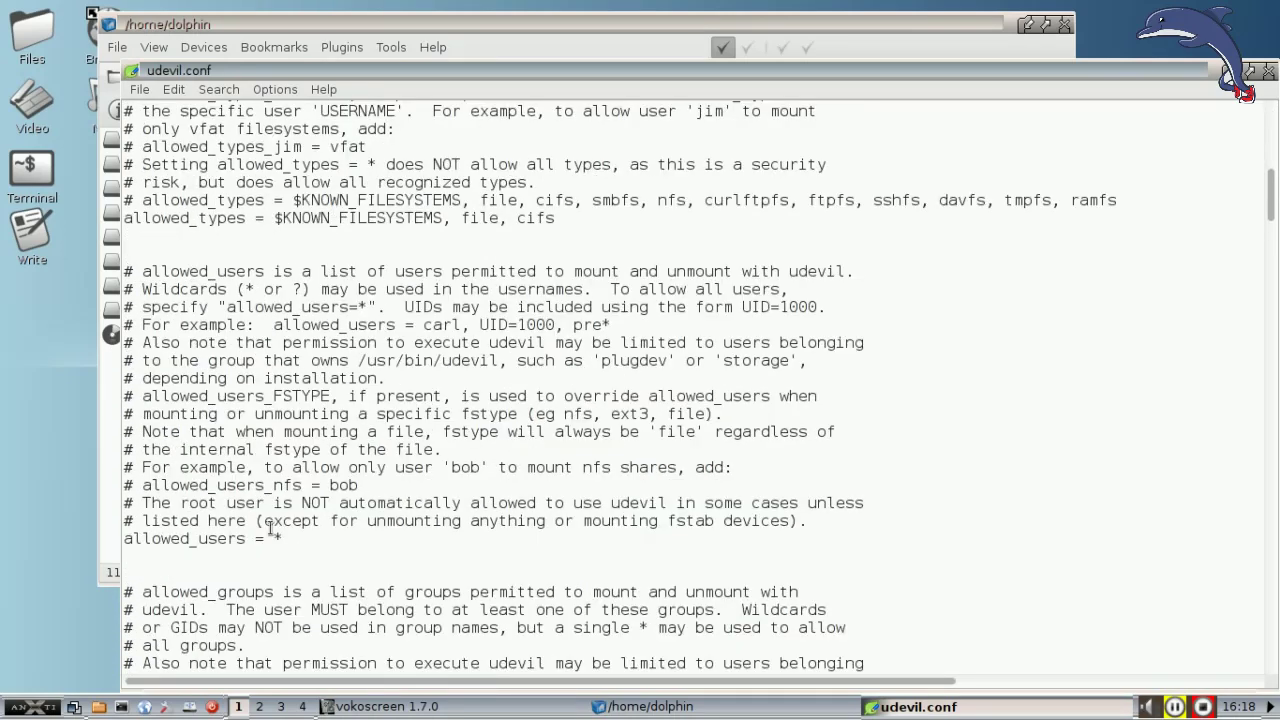
{"action": "scroll", "coordinate": [268, 522], "scroll_direction": "down", "scroll_amount": 5}
{"action": "scroll", "coordinate": [268, 517], "scroll_direction": "down", "scroll_amount": 4}
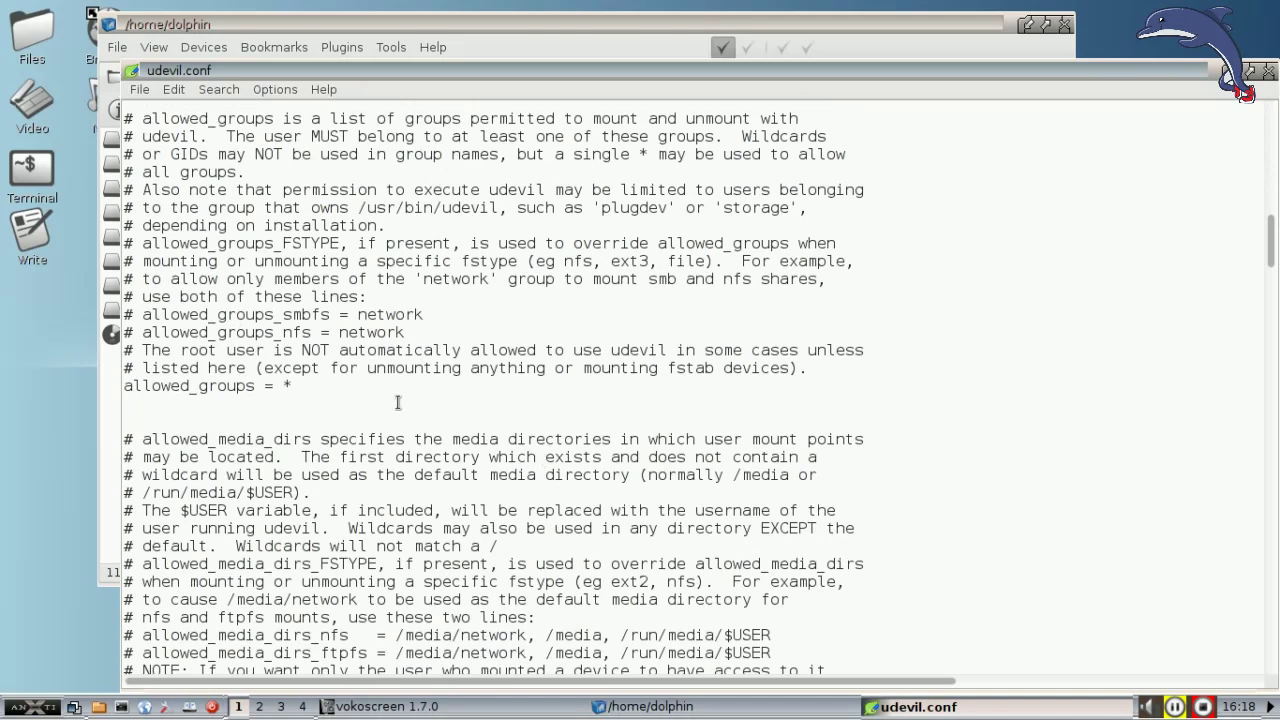
{"action": "scroll", "coordinate": [270, 378], "scroll_direction": "down", "scroll_amount": 6}
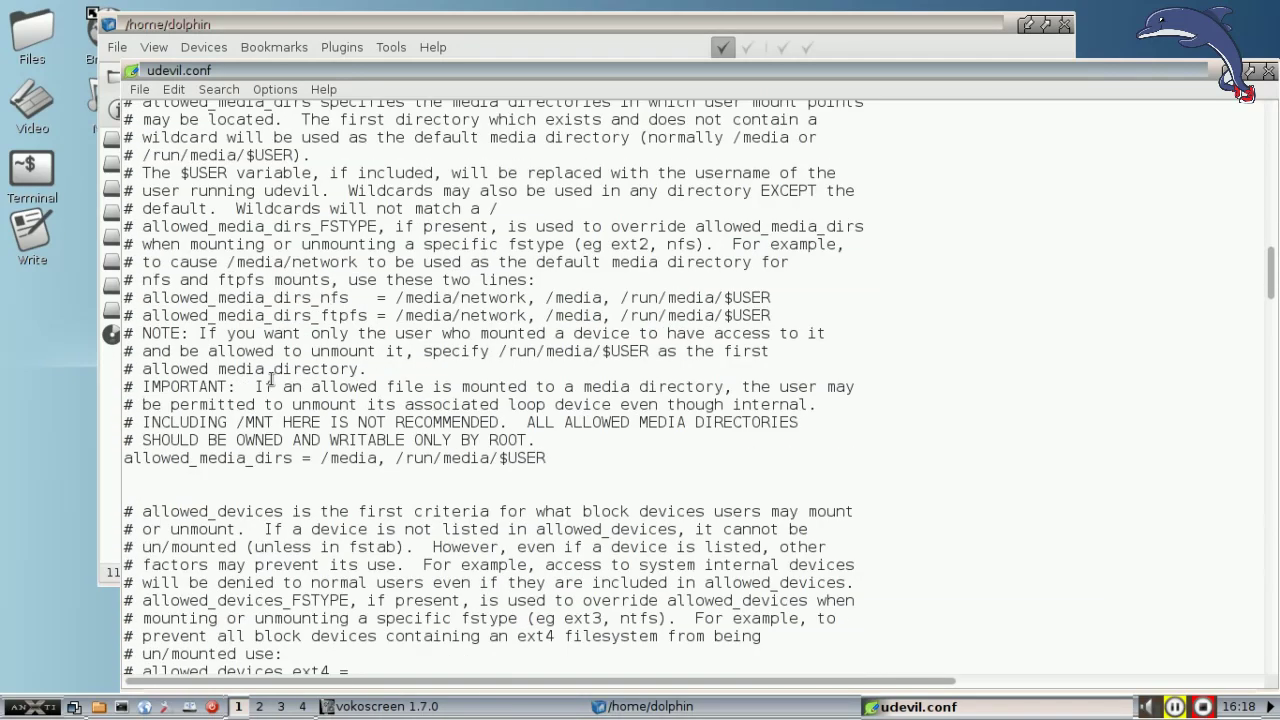
{"action": "scroll", "coordinate": [138, 436], "scroll_direction": "down", "scroll_amount": 8}
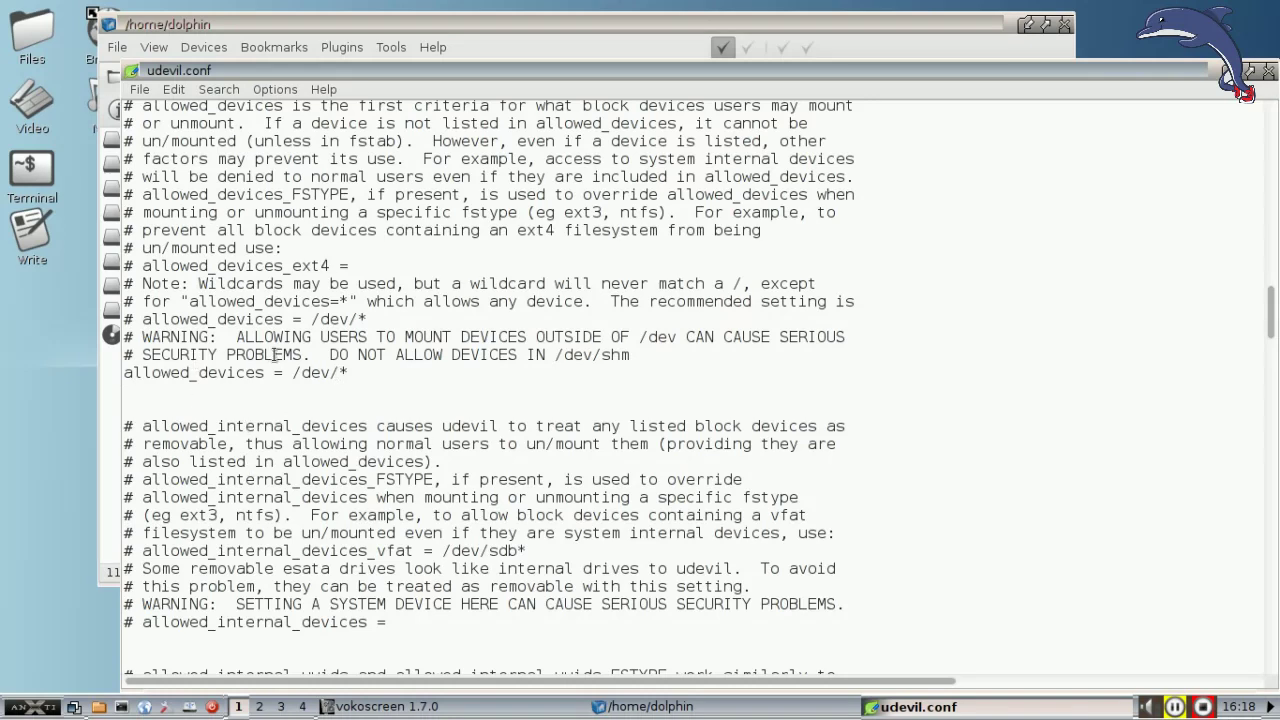
{"action": "scroll", "coordinate": [232, 337], "scroll_direction": "down", "scroll_amount": 5}
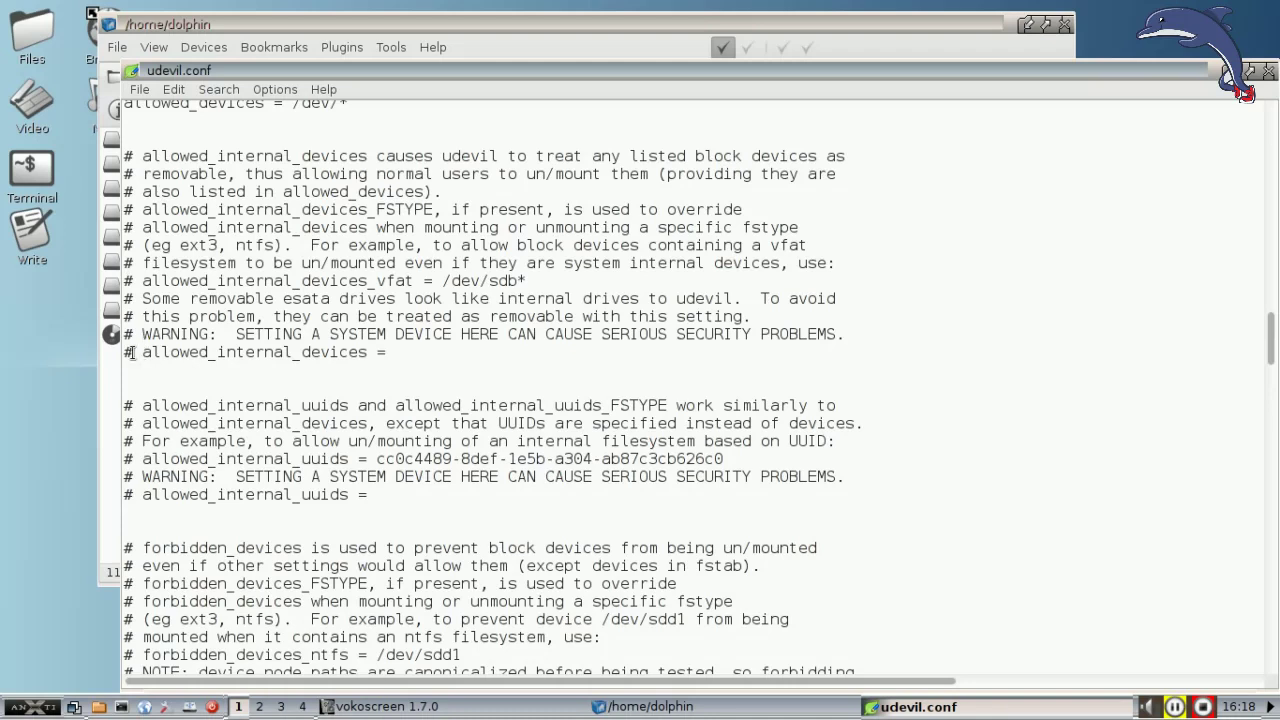
Step: Uncomment the allowed_internal_devices line by removing the # and leading space
{"action": "left_click", "coordinate": [131, 352]}
{"action": "key", "text": "BackSpace"}
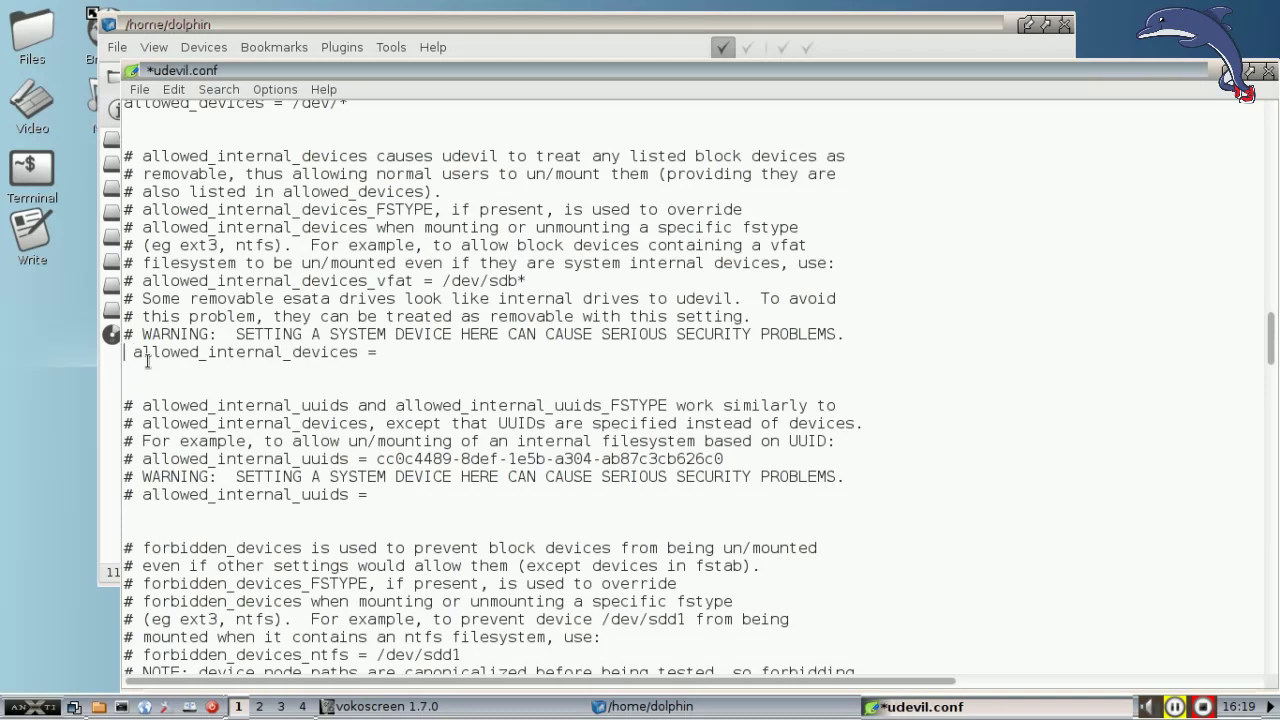
{"action": "key", "text": "Delete"}
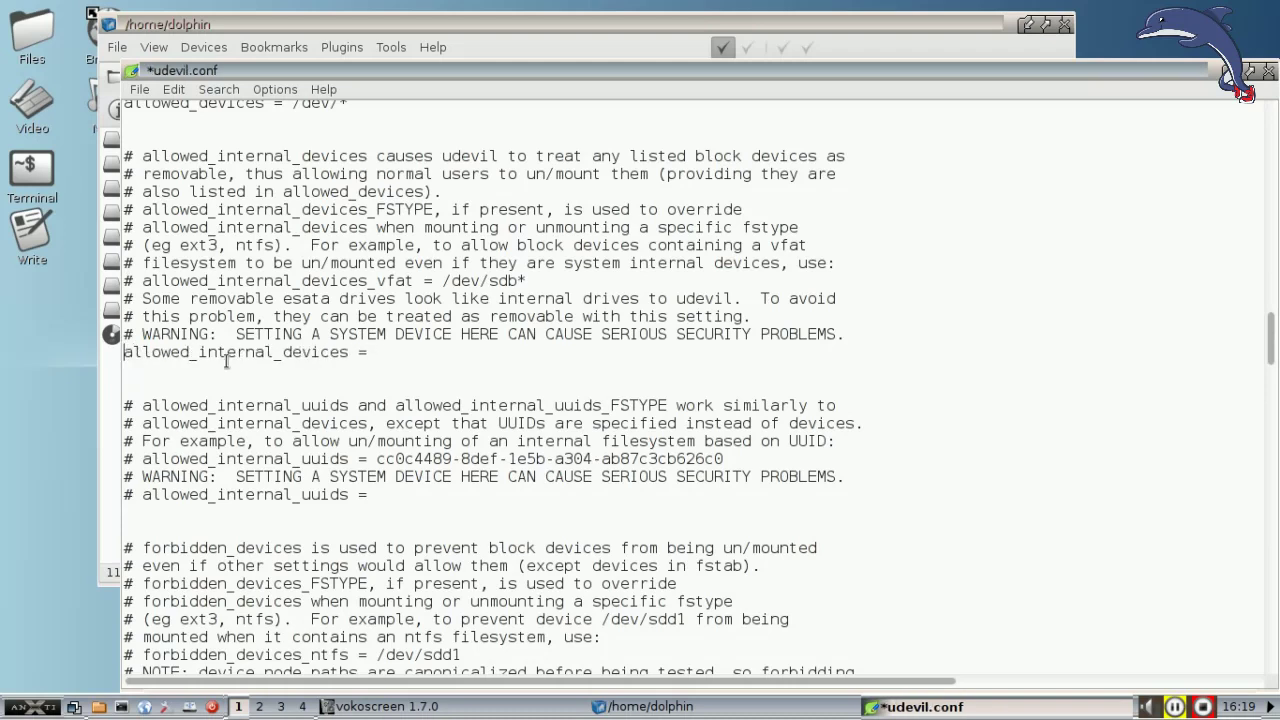
Step: Set allowed_internal_devices = /dev/sda* and save udevil.conf
{"action": "left_click", "coordinate": [394, 354]}
{"action": "type", "text": "/dev/sda, /dev/sda"}
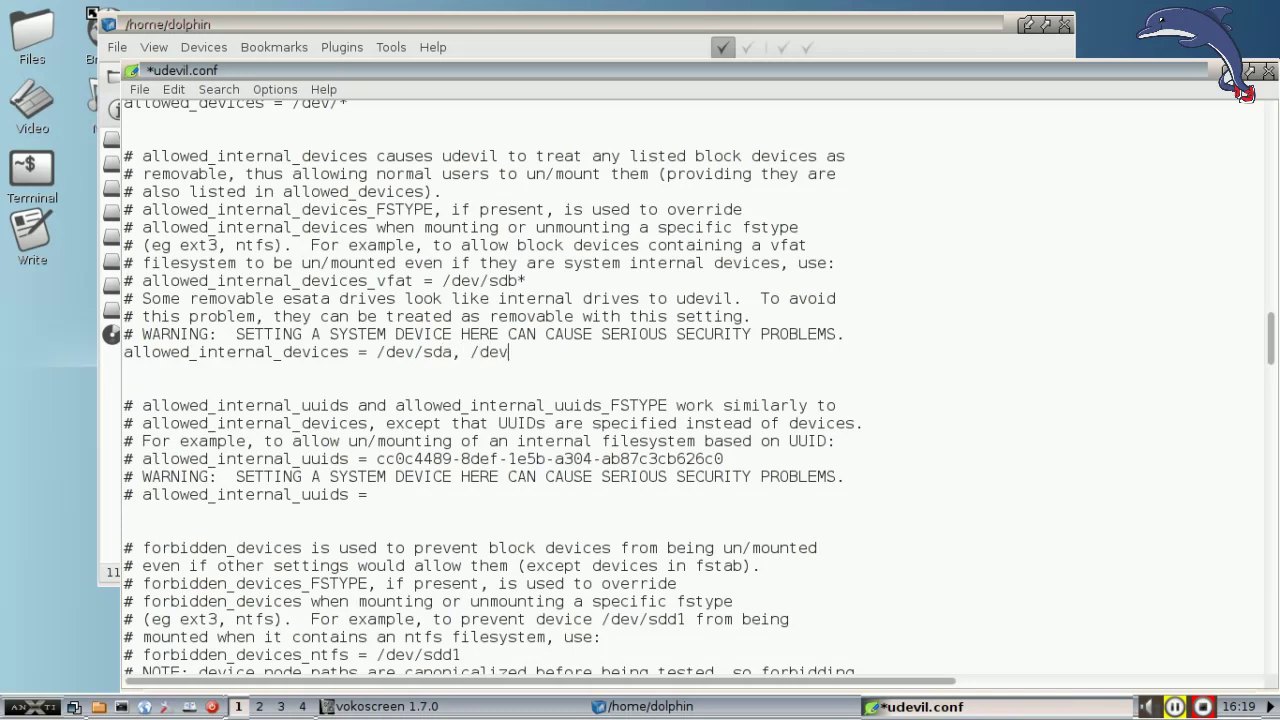
{"action": "key", "text": "BackSpace"}
{"action": "type", "text": "b"}
{"action": "key", "text": "BackSpace"}
{"action": "key", "text": "BackSpace"}
{"action": "key", "text": "BackSpace"}
{"action": "key", "text": "BackSpace"}
{"action": "key", "text": "BackSpace"}
{"action": "key", "text": "BackSpace"}
{"action": "key", "text": "BackSpace"}
{"action": "key", "text": "BackSpace"}
{"action": "key", "text": "BackSpace"}
{"action": "key", "text": "BackSpace"}
{"action": "type", "text": "*"}
{"action": "left_click", "coordinate": [139, 89]}
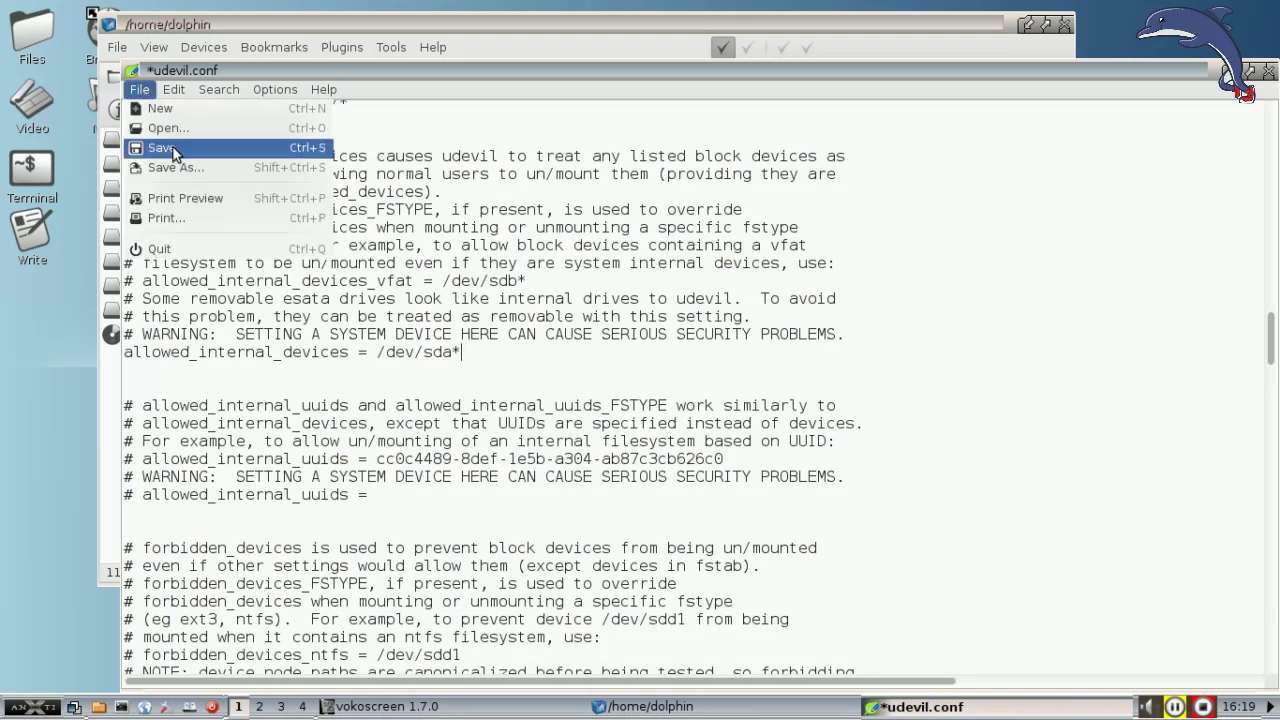
{"action": "left_click", "coordinate": [162, 148]}
Step: Close the editor, blank the pmount Mount Command for auto-detection, and mount sda6 datapart
{"action": "left_click", "coordinate": [1268, 72]}
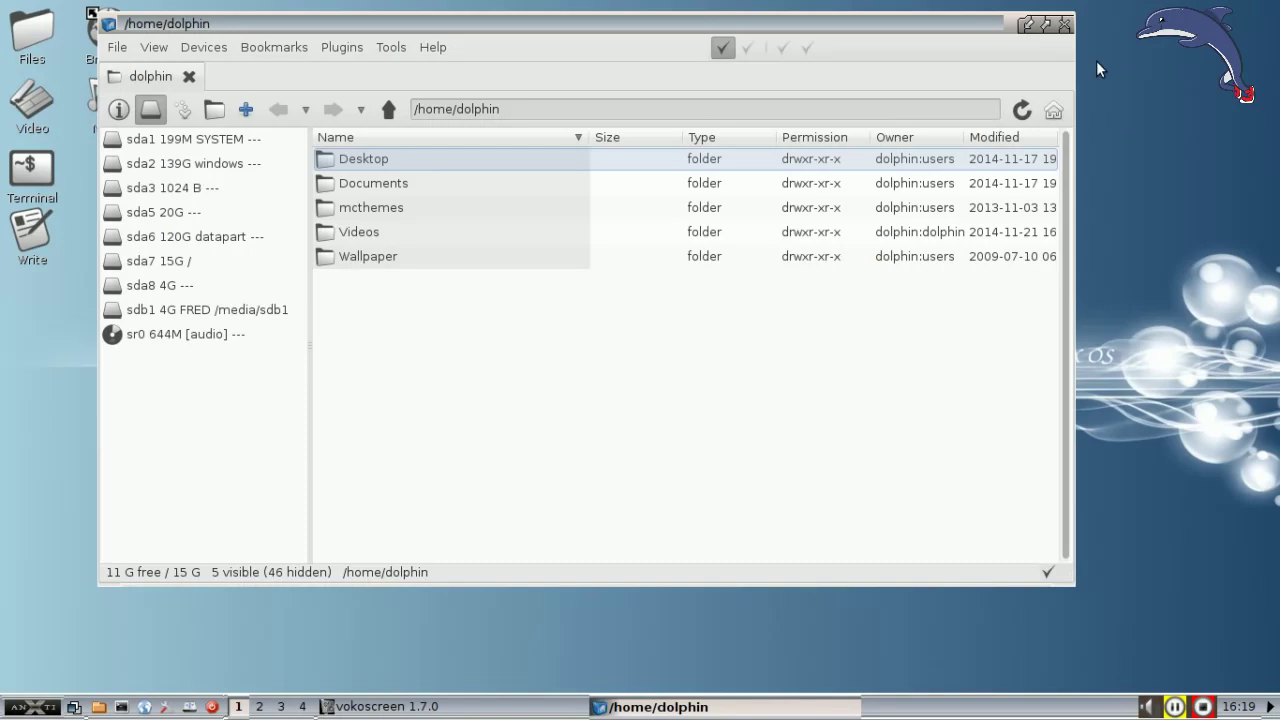
{"action": "left_click", "coordinate": [214, 48]}
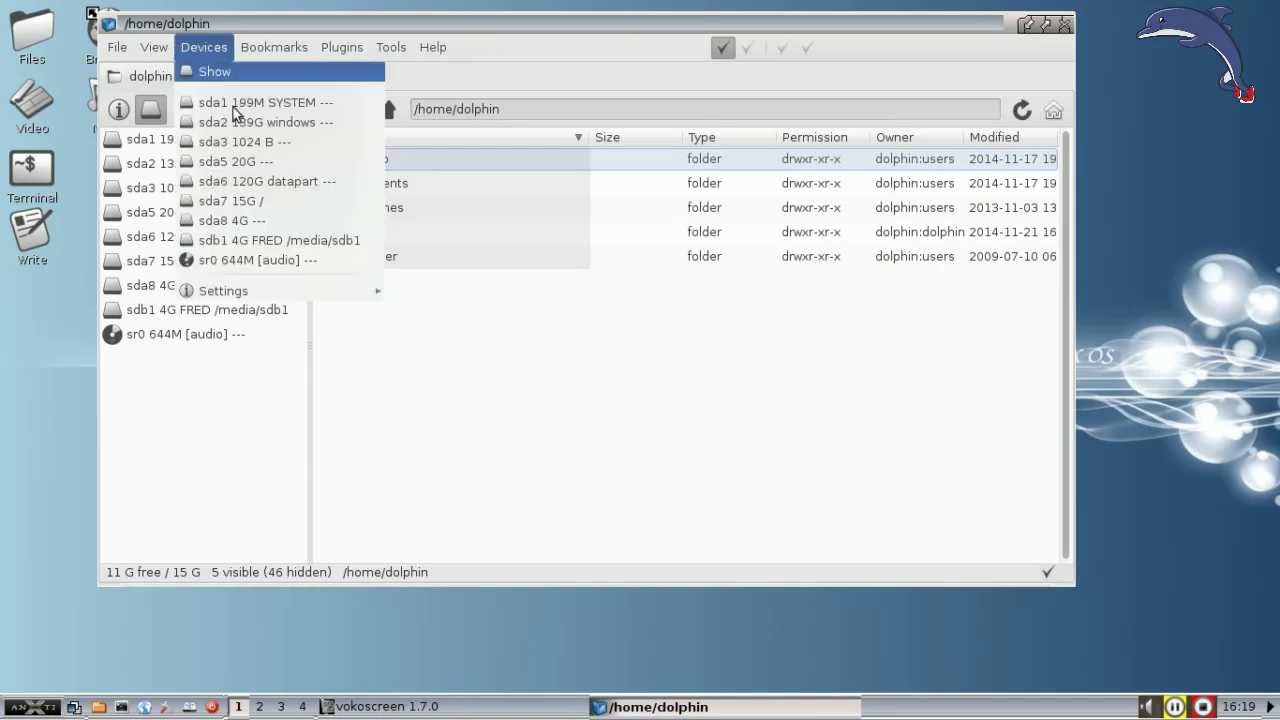
{"action": "mouse_move", "coordinate": [285, 290]}
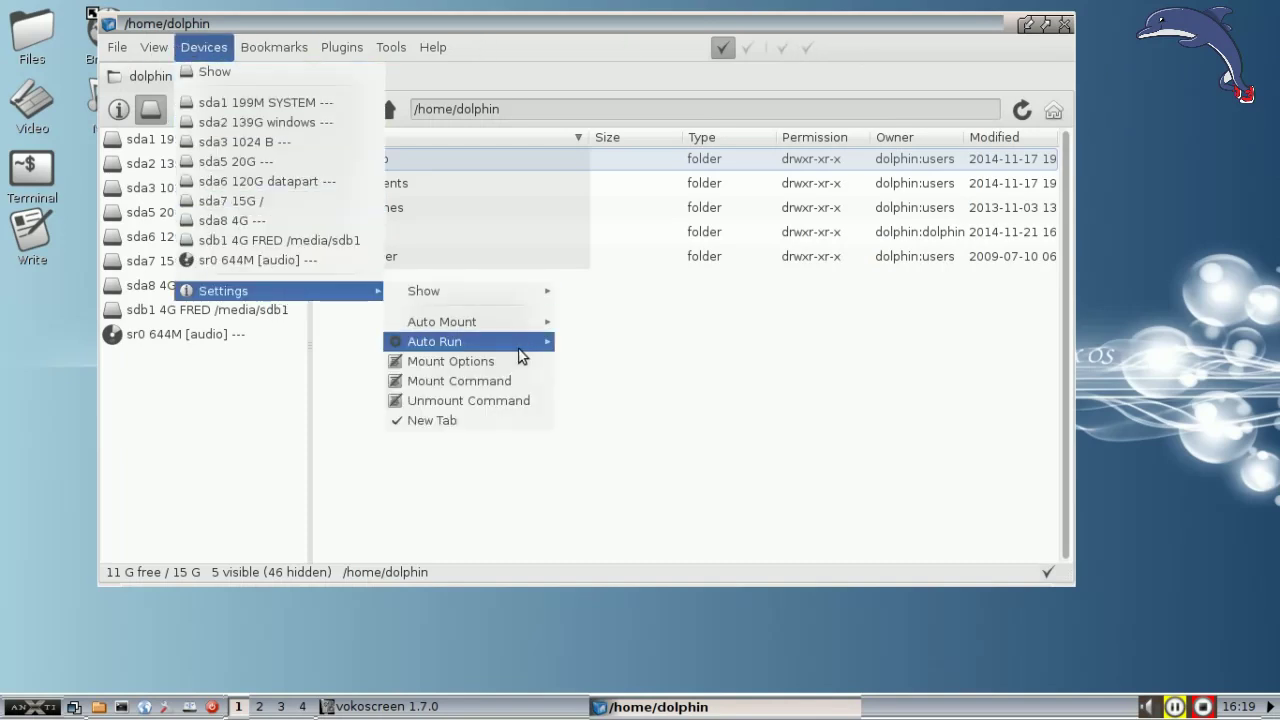
{"action": "left_click", "coordinate": [512, 381]}
{"action": "left_click_drag", "start_coordinate": [475, 362], "coordinate": [296, 365]}
{"action": "key", "text": "BackSpace"}
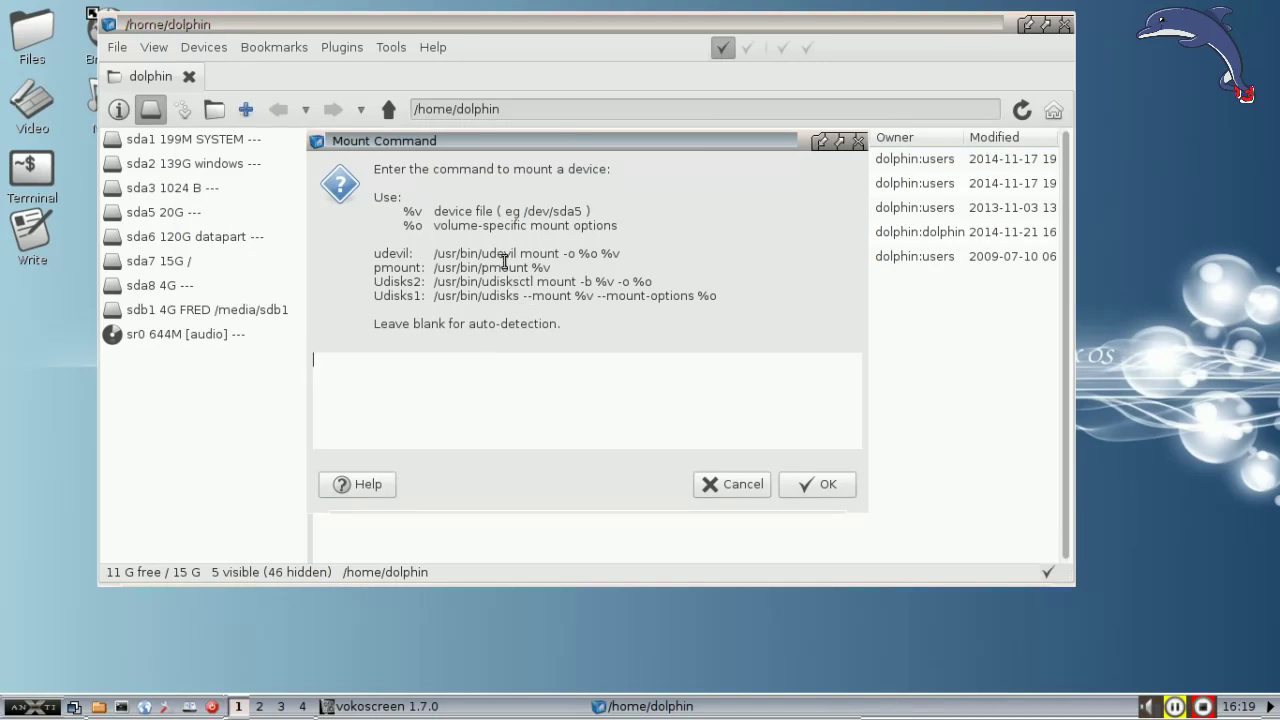
{"action": "left_click", "coordinate": [812, 486]}
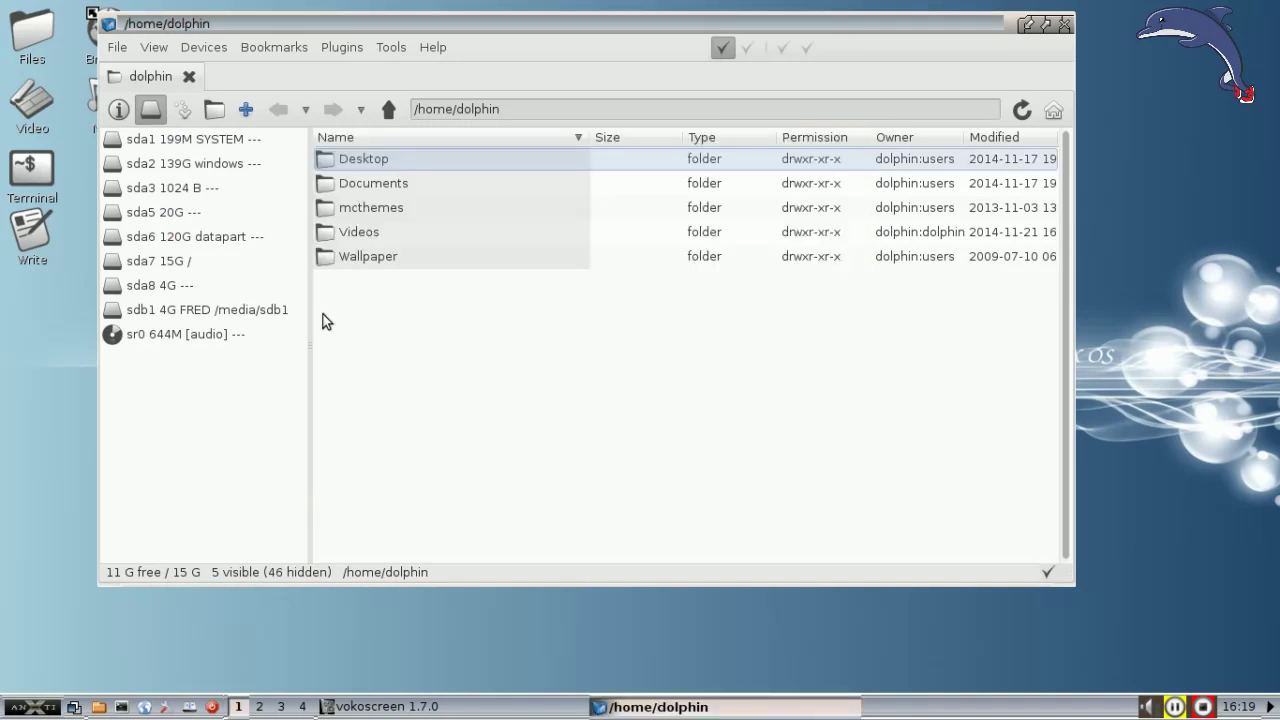
{"action": "left_click", "coordinate": [225, 236]}
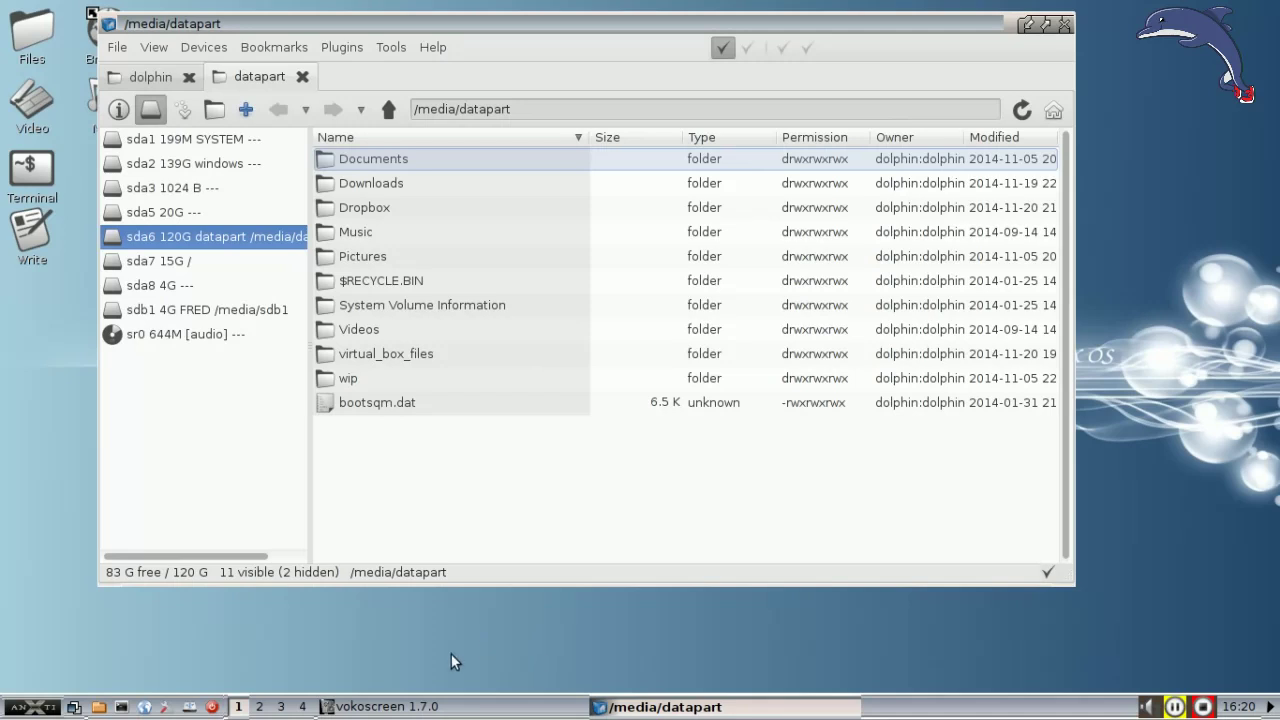
{"action": "right_click", "coordinate": [157, 378]}
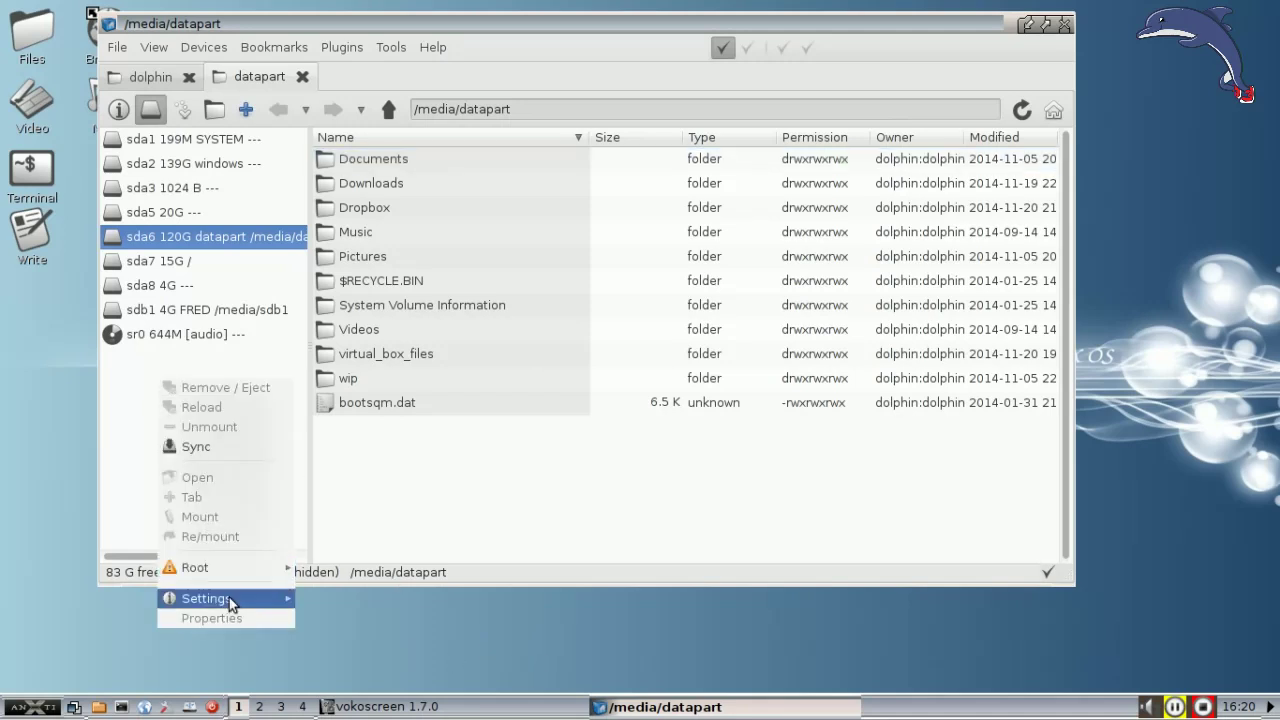
{"action": "mouse_move", "coordinate": [229, 597]}
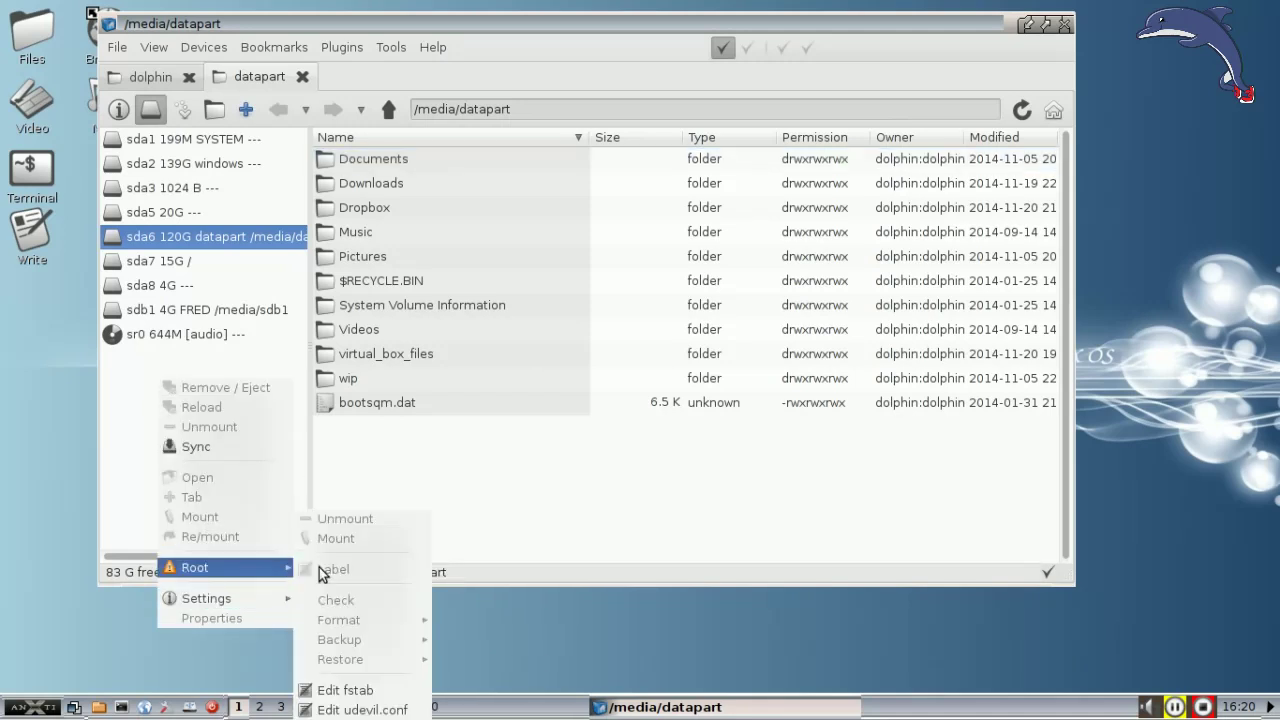
{"action": "left_click", "coordinate": [368, 710]}
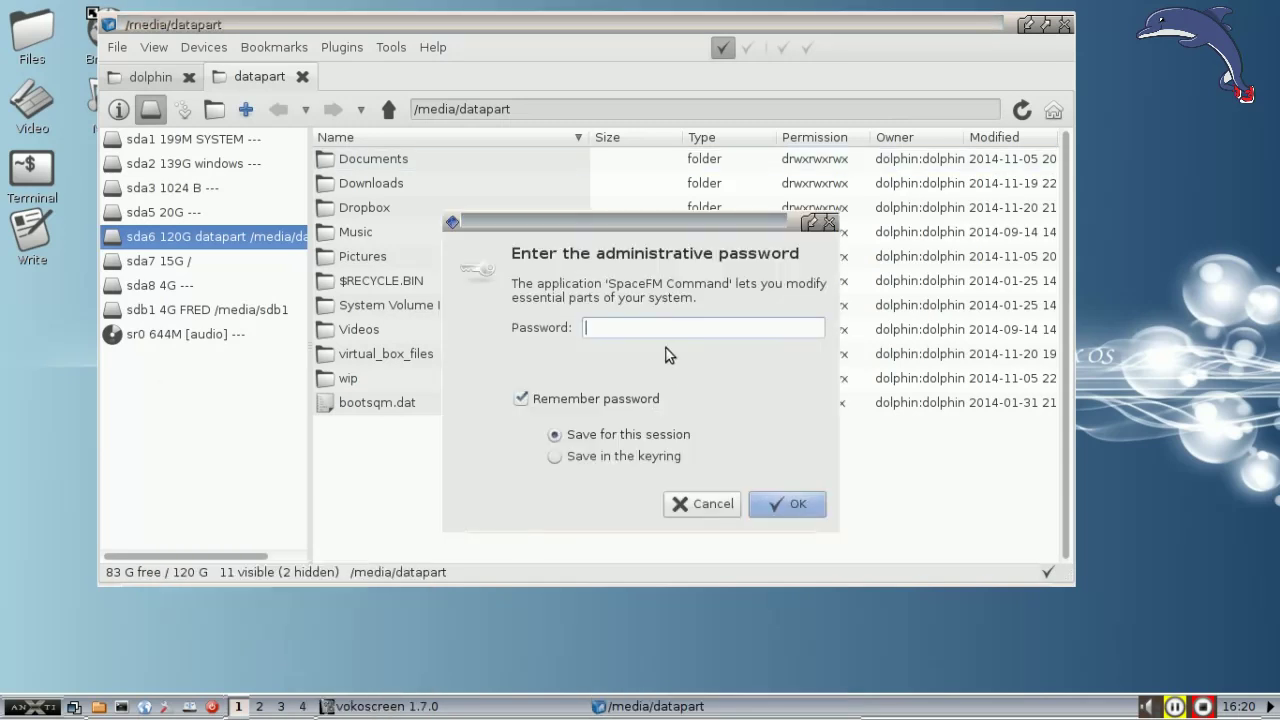
{"action": "type", "text": "****"}
{"action": "key", "text": "Return"}
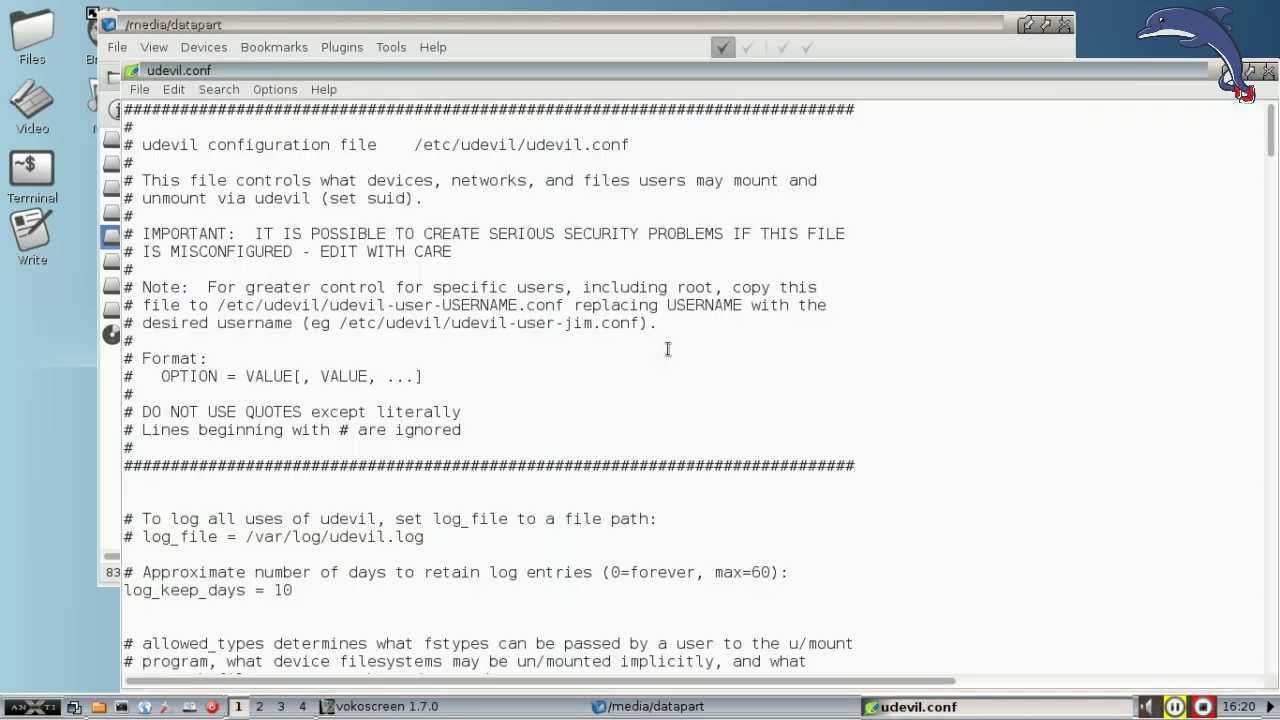
{"action": "scroll", "coordinate": [691, 348], "scroll_direction": "down", "scroll_amount": 15}
{"action": "scroll", "coordinate": [691, 348], "scroll_direction": "down", "scroll_amount": 20}
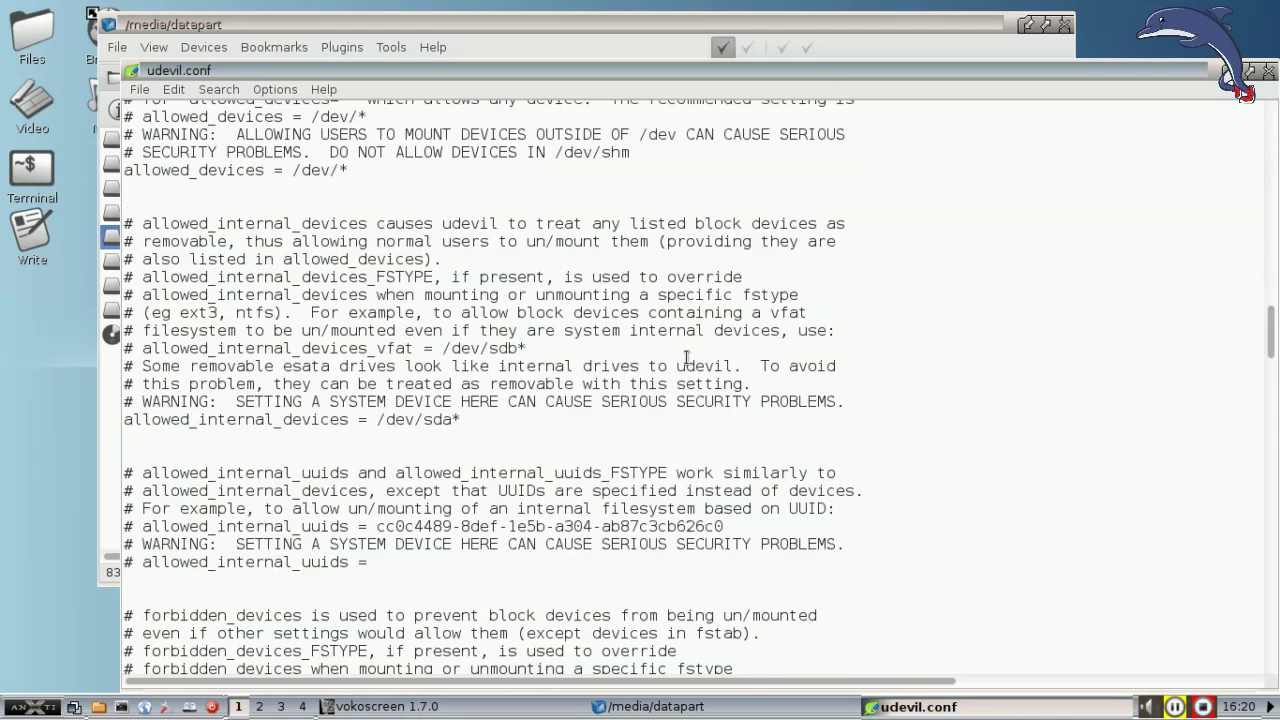
{"action": "scroll", "coordinate": [686, 362], "scroll_direction": "down", "scroll_amount": 15}
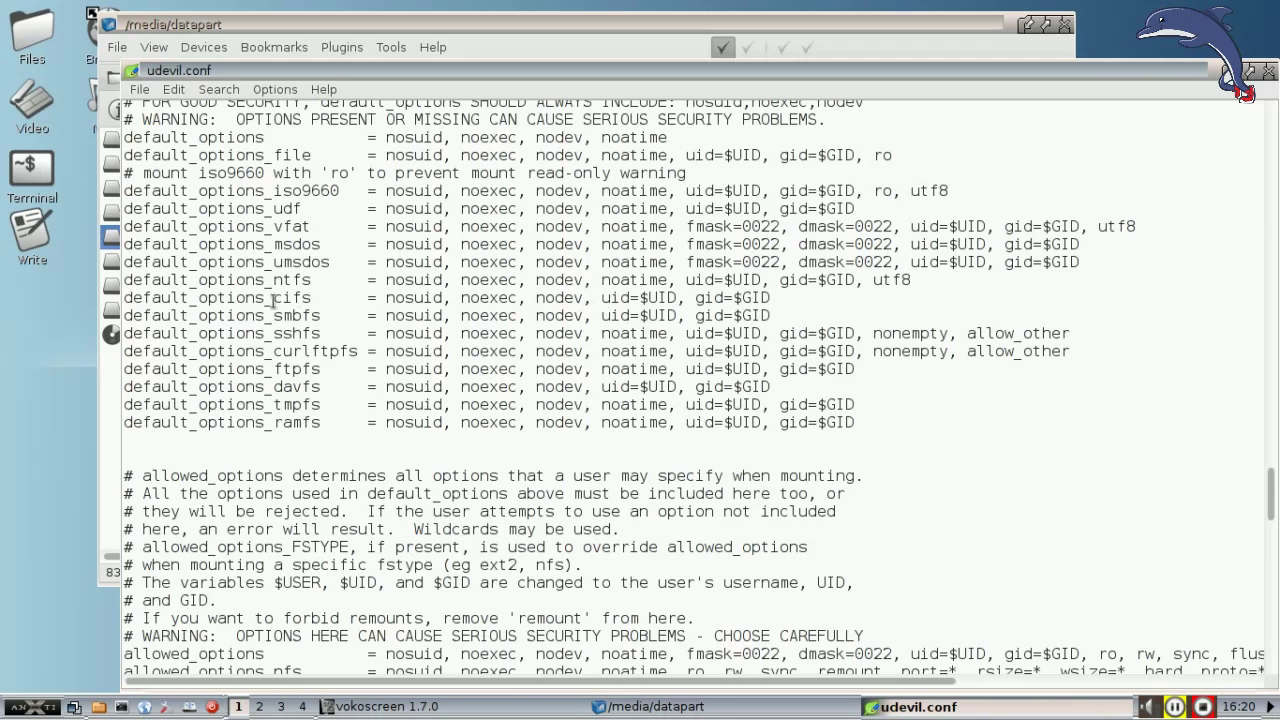
{"action": "scroll", "coordinate": [273, 301], "scroll_direction": "down", "scroll_amount": 9}
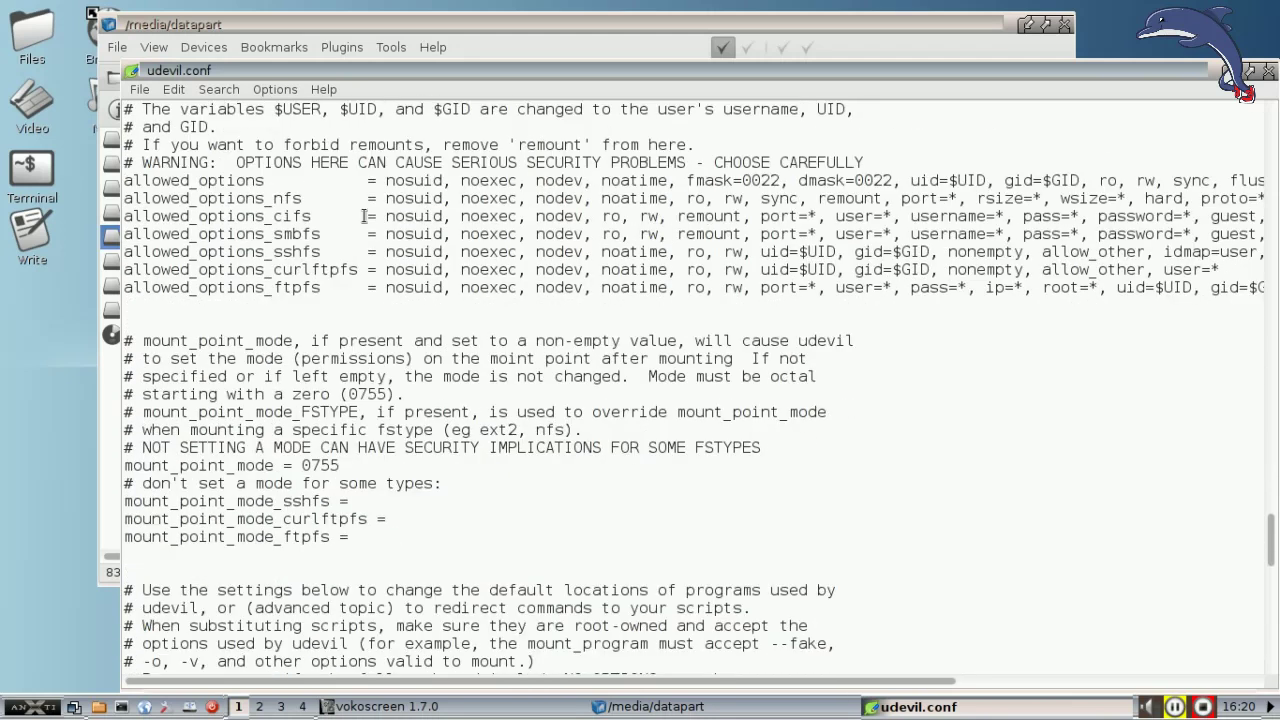
{"action": "scroll", "coordinate": [292, 463], "scroll_direction": "down", "scroll_amount": 5}
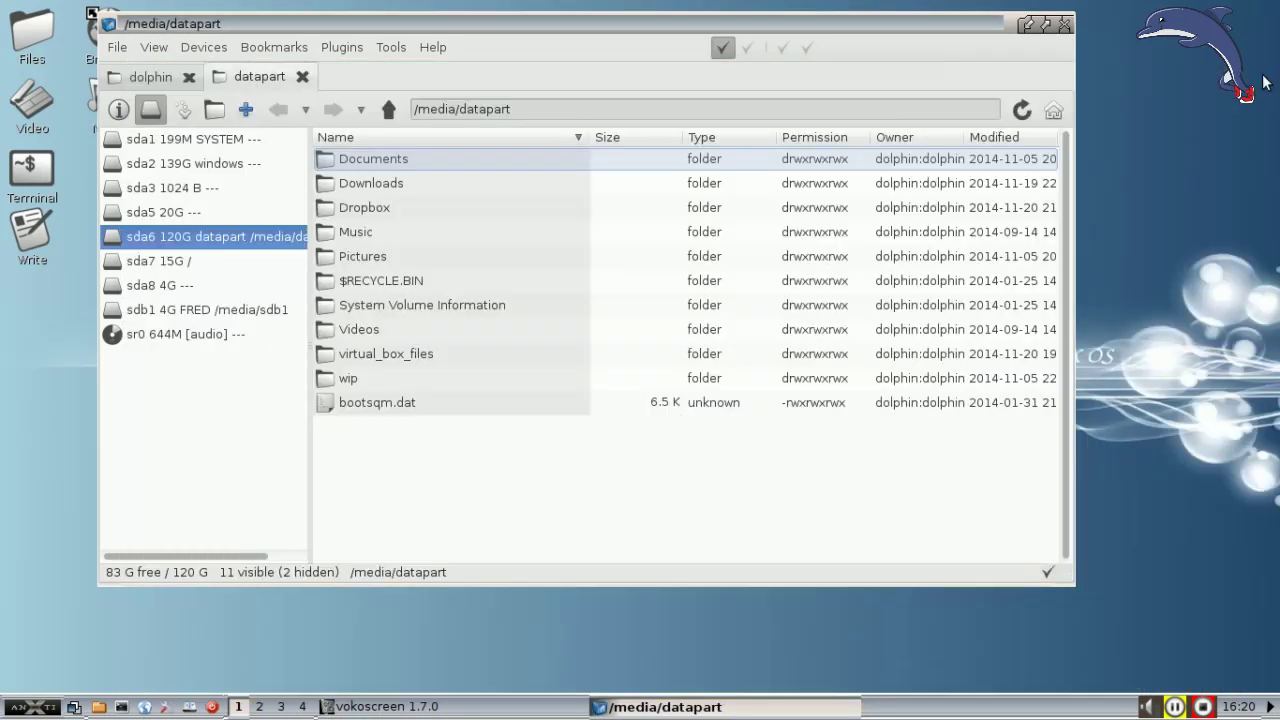
{"action": "left_click", "coordinate": [1268, 73]}
Step: Close the SpaceFM window, leaving the plain antiX desktop
{"action": "left_click", "coordinate": [1066, 24]}
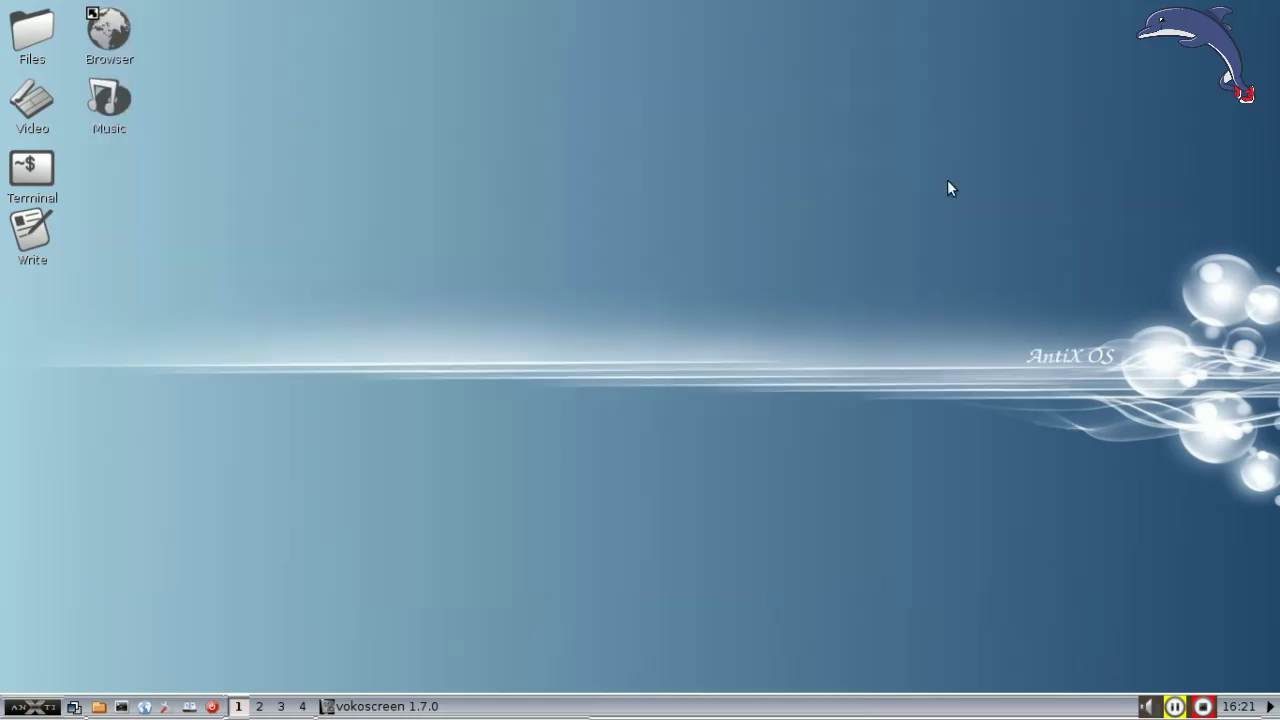